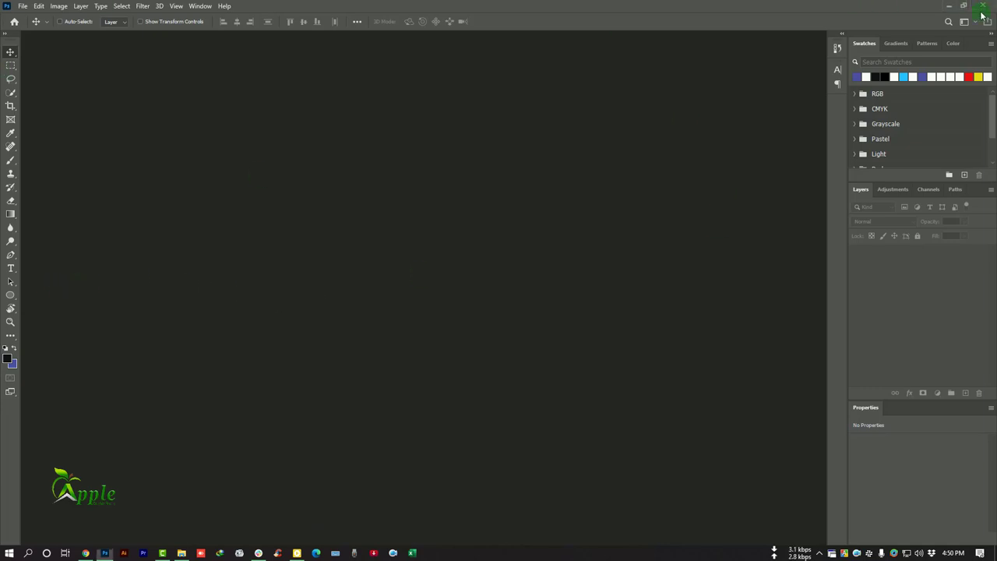
Scroll the Apple Graphic Studio homepage to find the Hanging T-Shirt Mockup card.
left_click(982, 13)
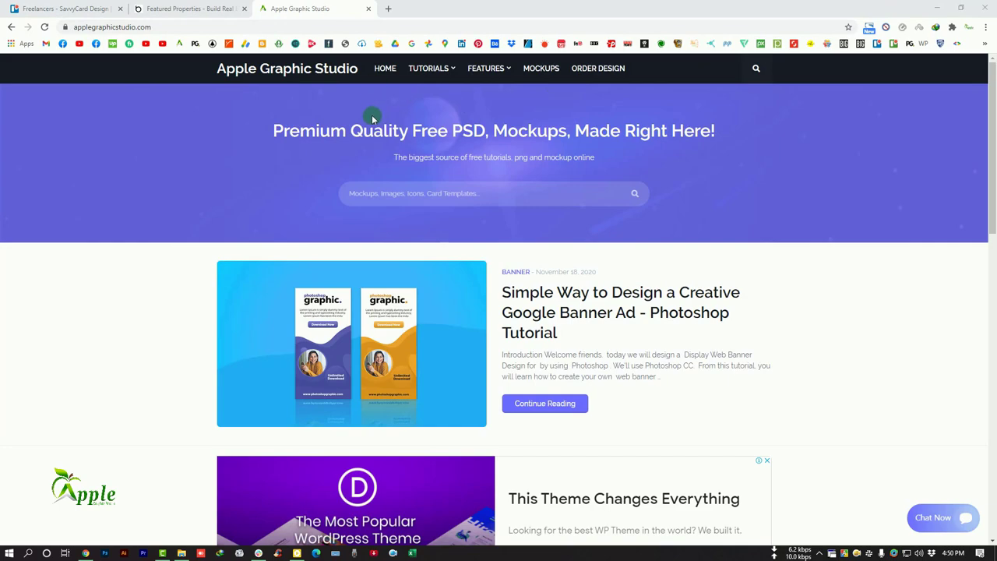
scroll(457, 300, "down", 3)
scroll(665, 353, "down", 1)
scroll(629, 345, "down", 1)
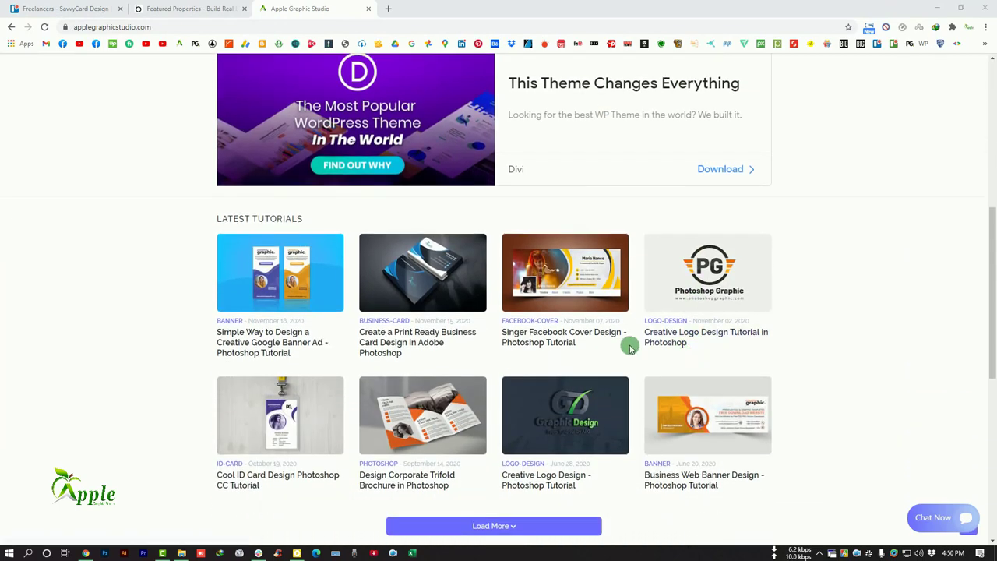
scroll(396, 356, "down", 1)
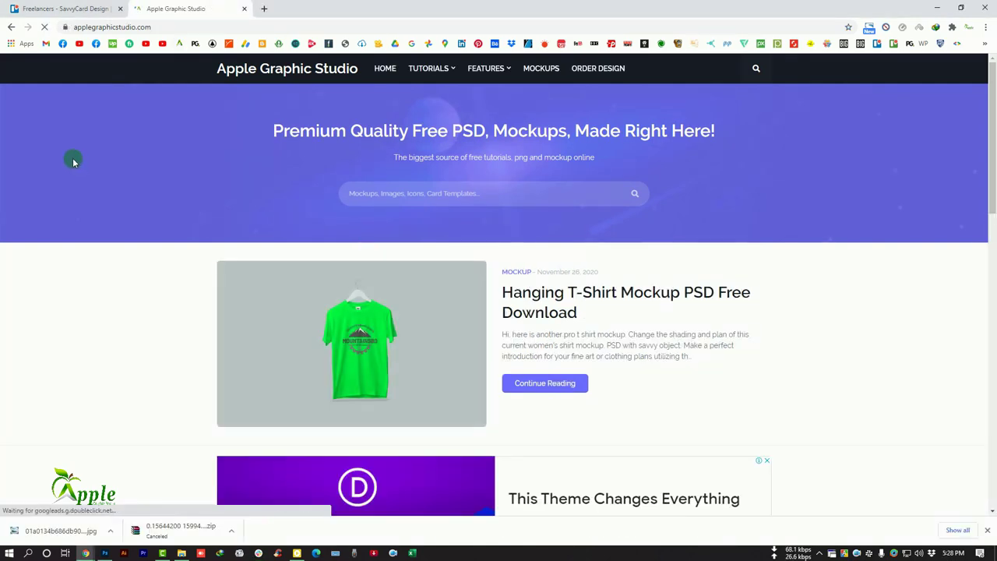
scroll(592, 243, "down", 2)
scroll(592, 242, "down", 2)
scroll(597, 234, "down", 1)
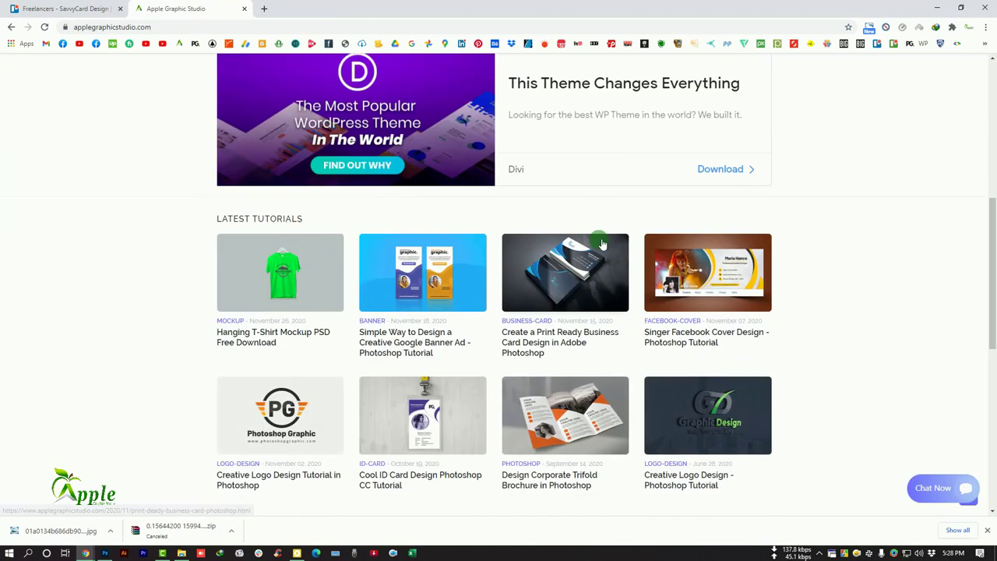
Open the Hanging T-Shirt Mockup PSD article and scroll to its download details.
left_click(275, 297)
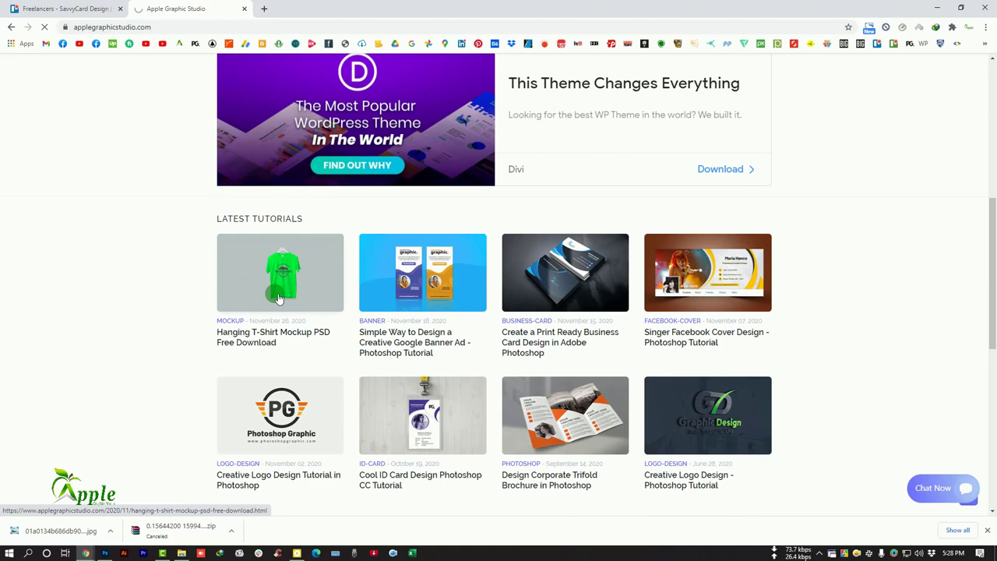
scroll(20, 265, "down", 3)
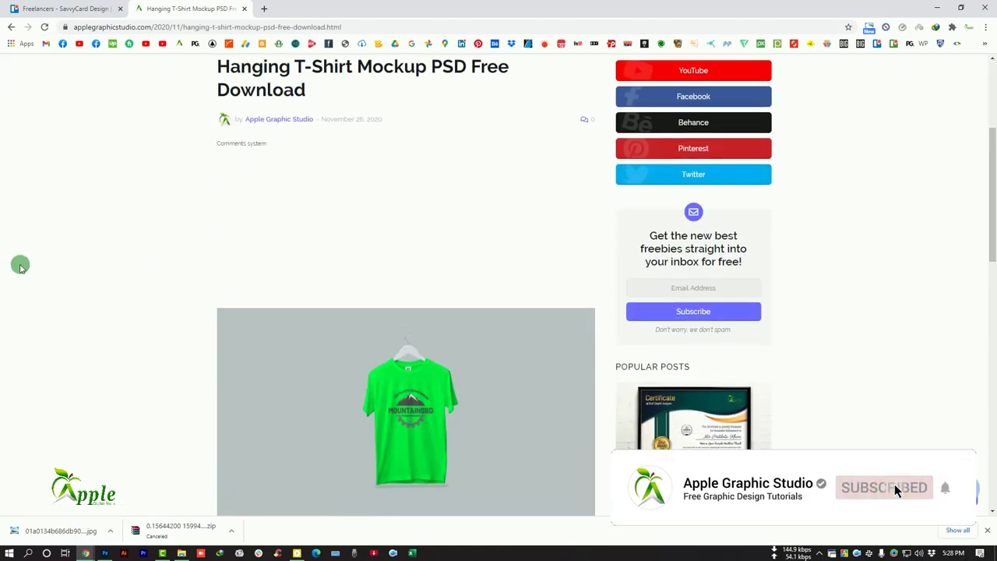
scroll(20, 265, "down", 3)
scroll(20, 265, "up", 1)
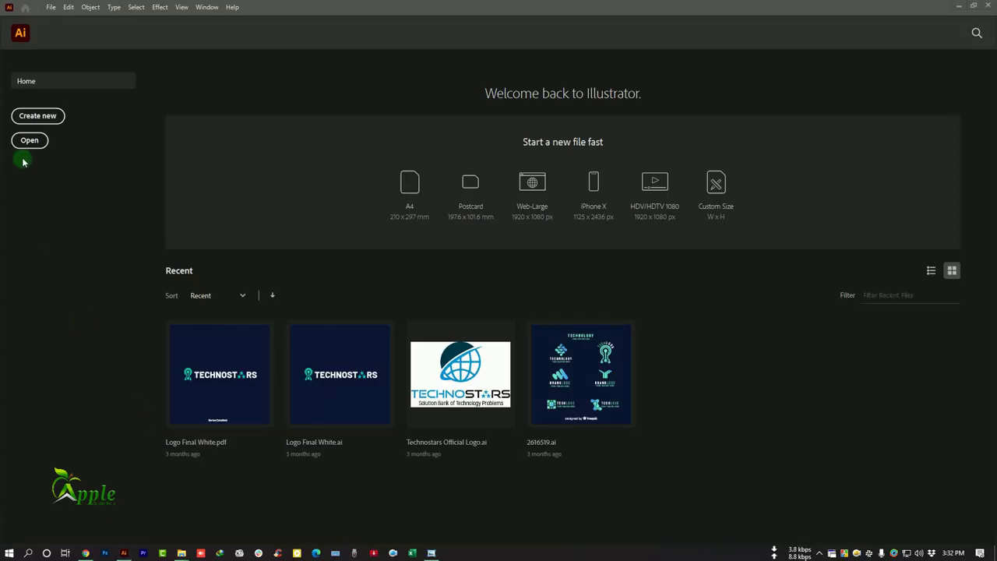
Create a Print document named 'T-Shirt Design' at 1200 × 1600 pixels.
left_click(39, 117)
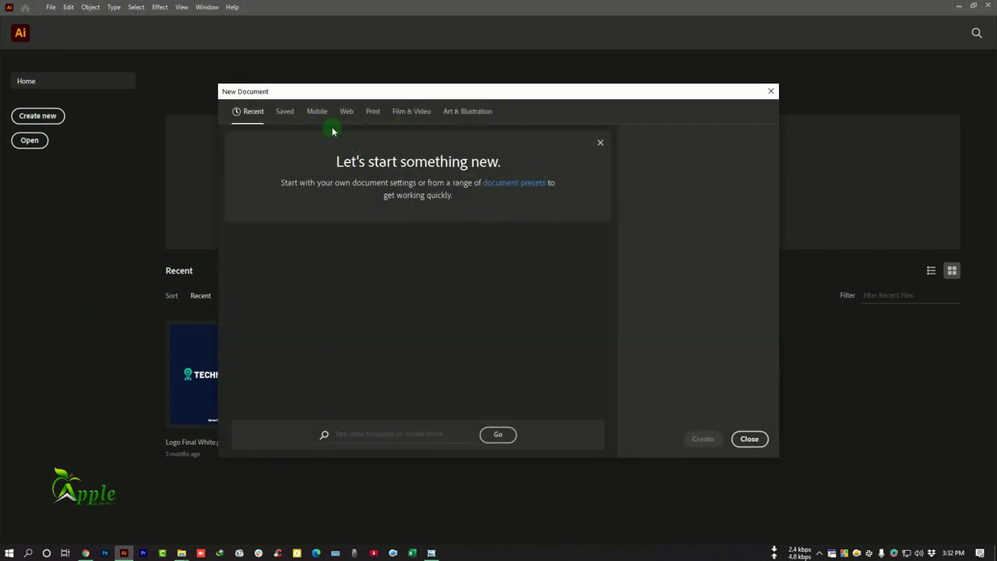
left_click(373, 111)
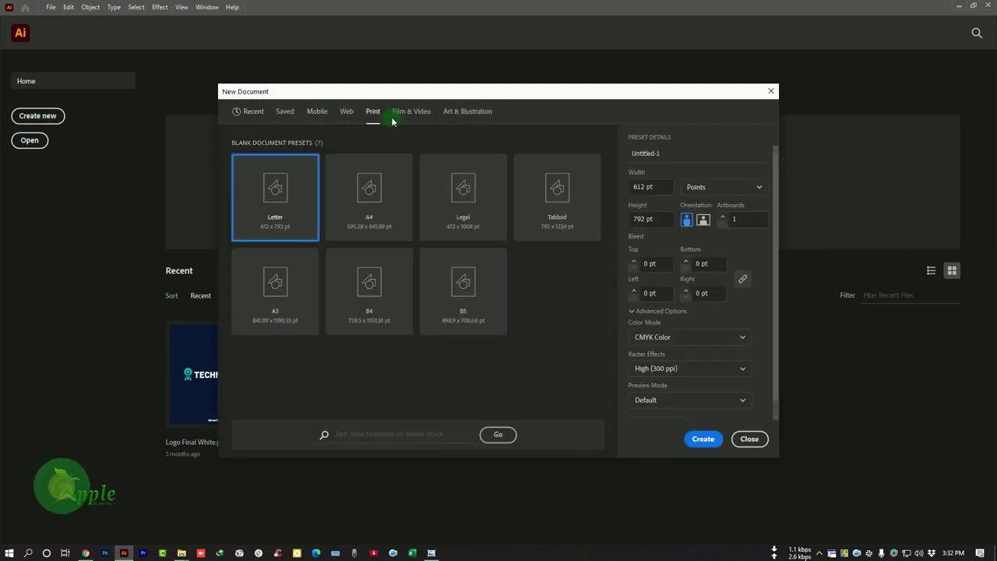
left_click(698, 188)
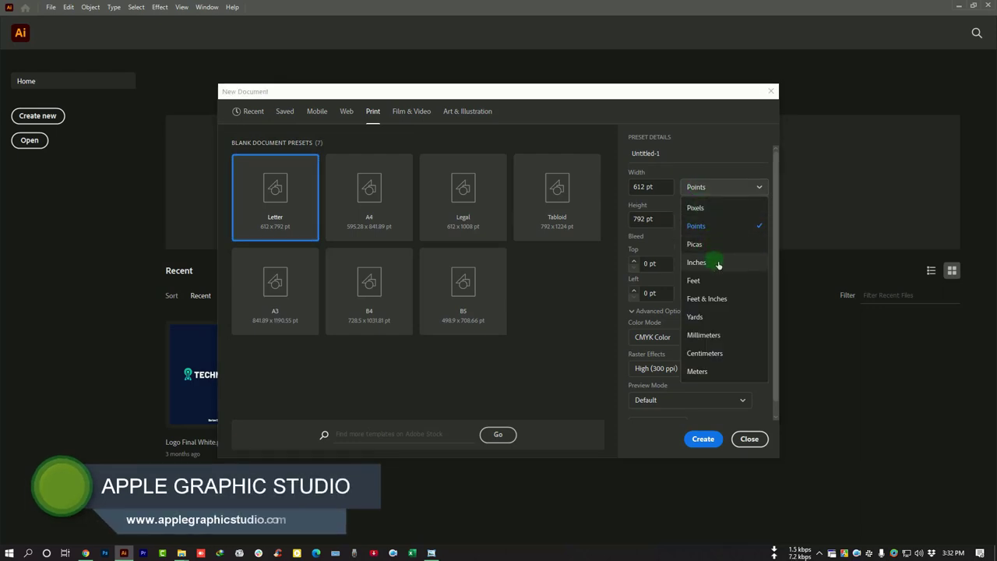
left_click(695, 208)
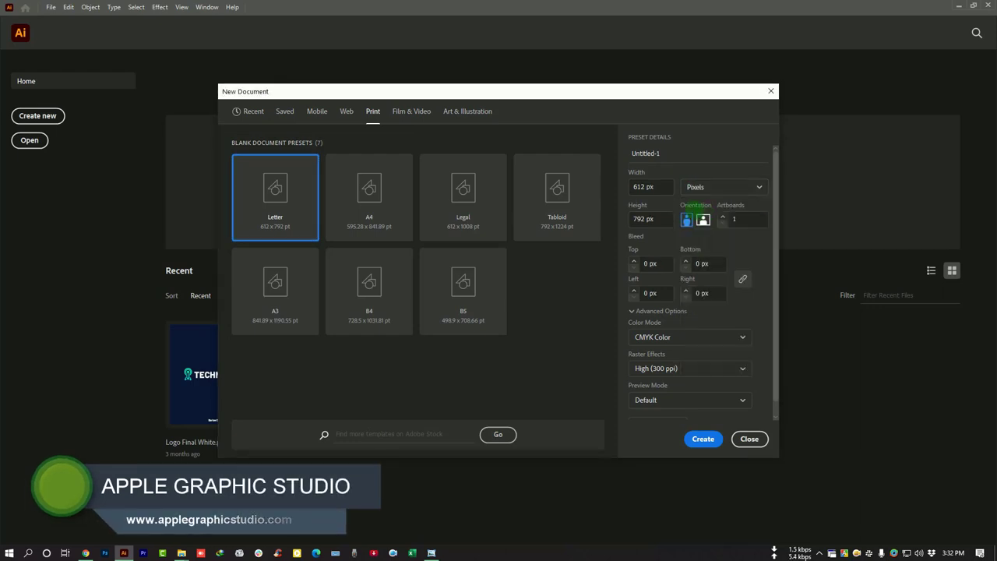
left_click_drag(653, 187, 621, 188)
type("1200")
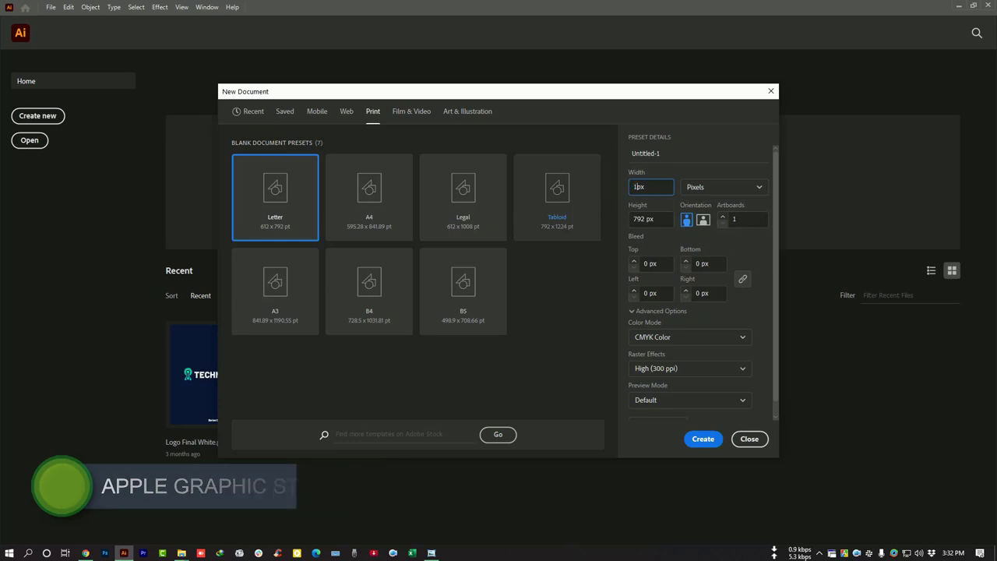
left_click(657, 221)
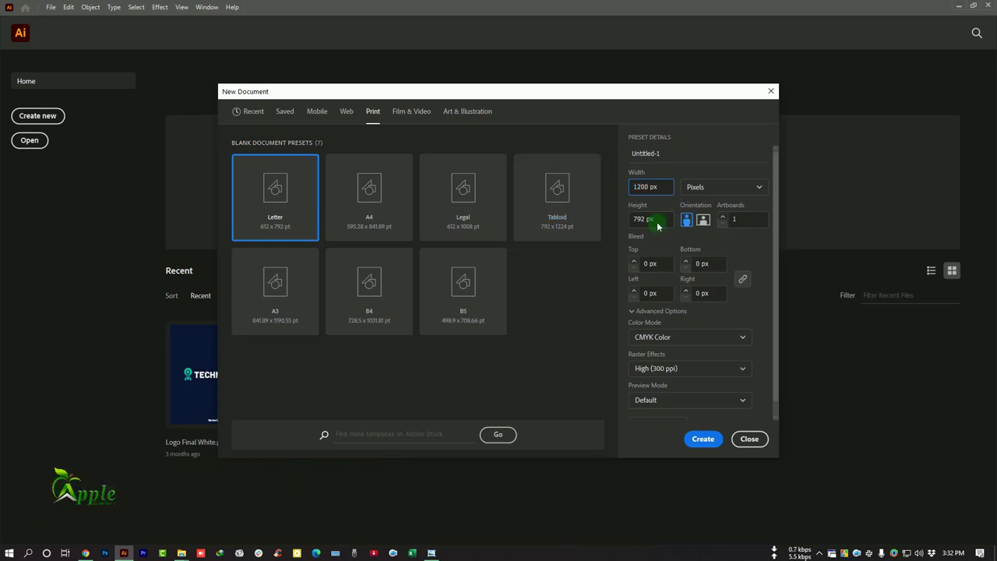
left_click_drag(647, 222, 607, 214)
type("1600")
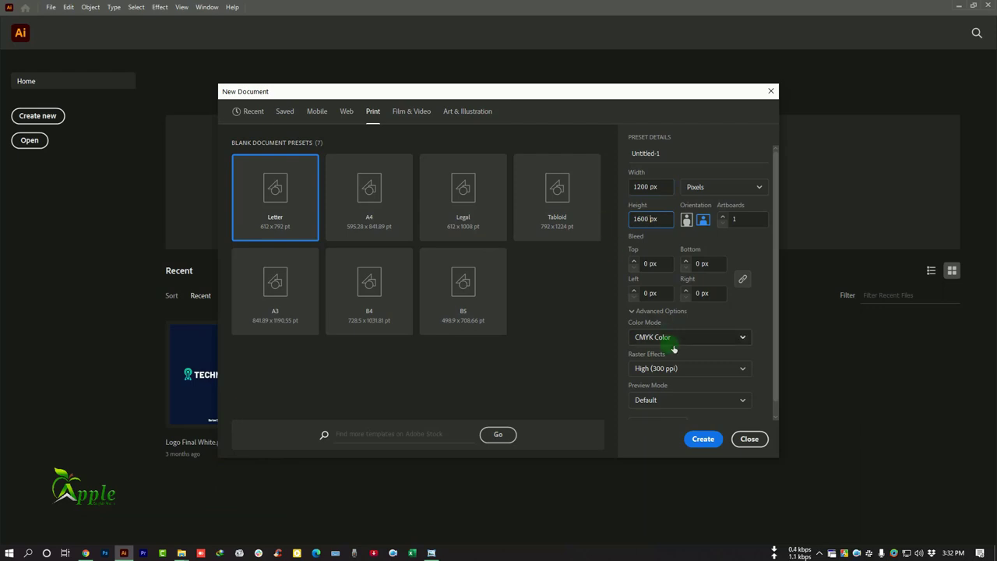
left_click_drag(681, 154, 615, 154)
type("T-Shirt Design")
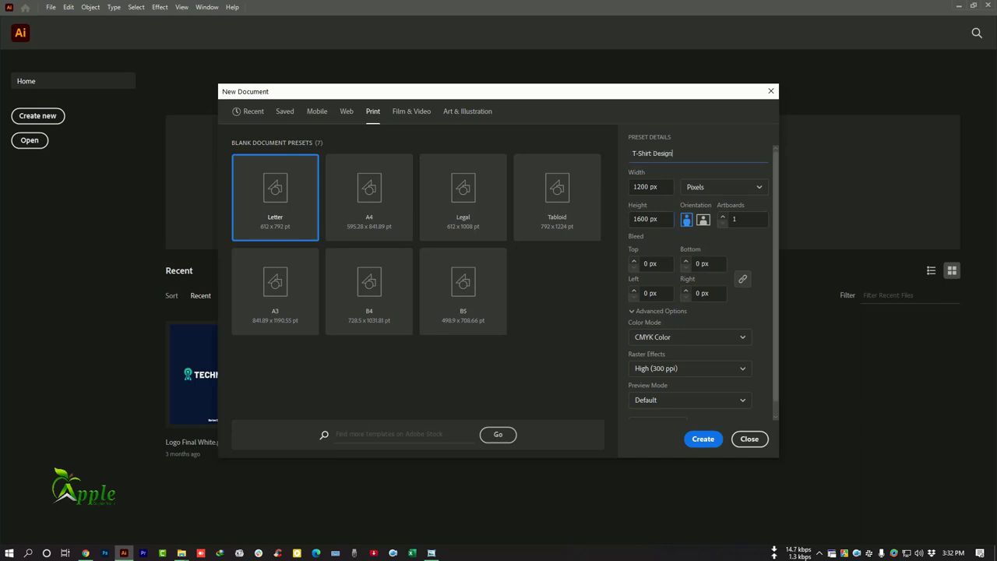
left_click(705, 436)
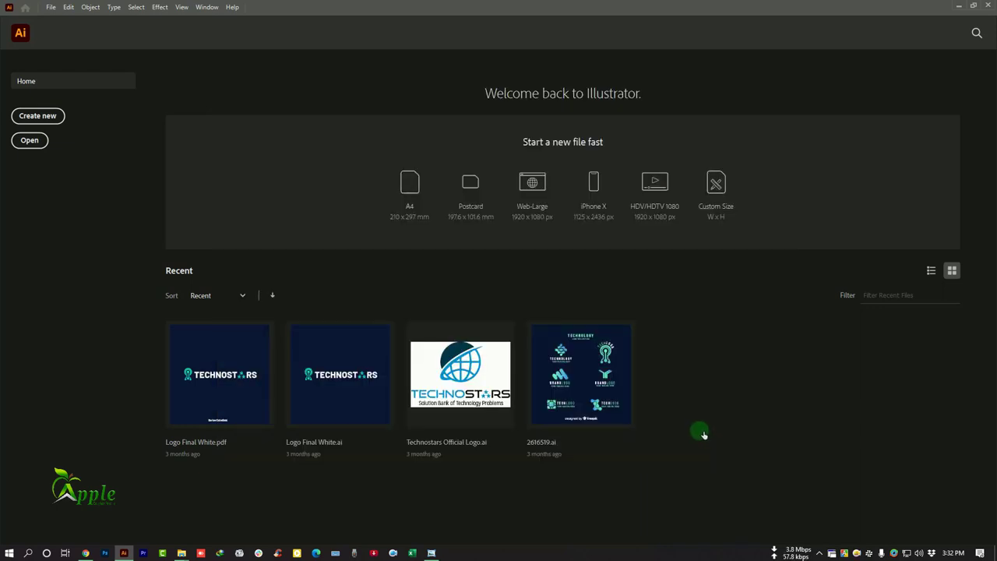
Draw a closed triangle near the artboard centre with the Pen tool.
key("ctrl+minus")
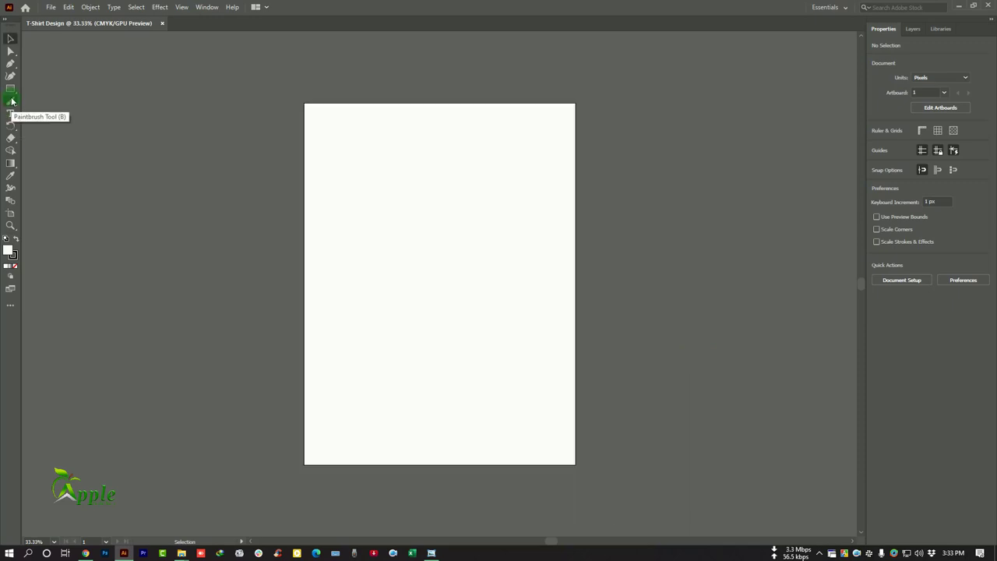
left_click_drag(10, 63, 40, 67)
left_click(41, 66)
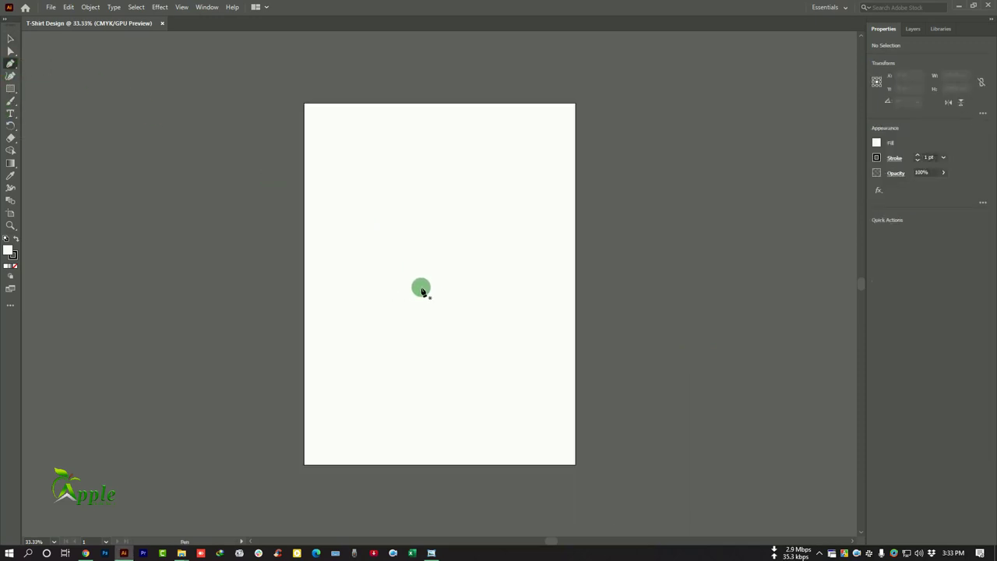
left_click(364, 284)
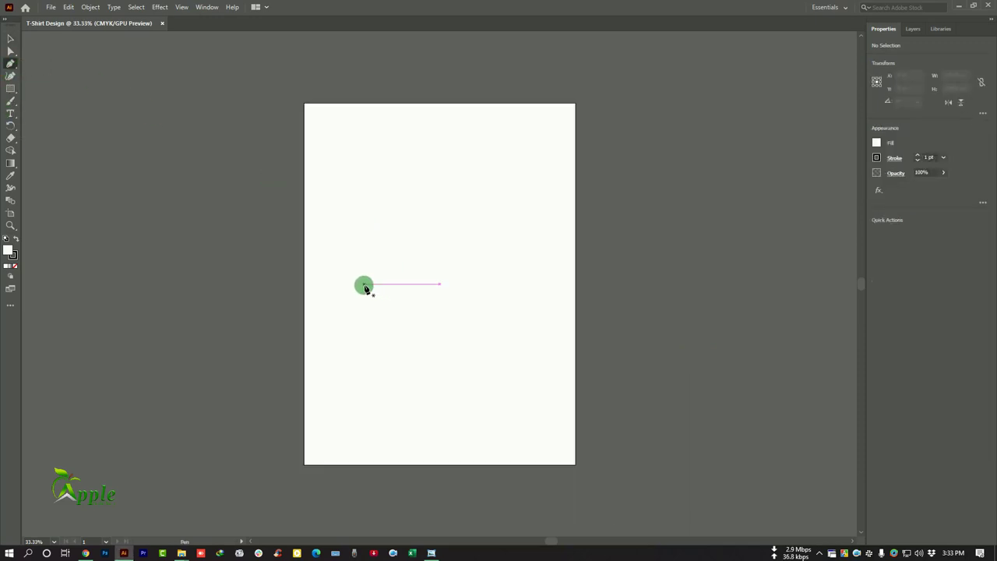
left_click(522, 283)
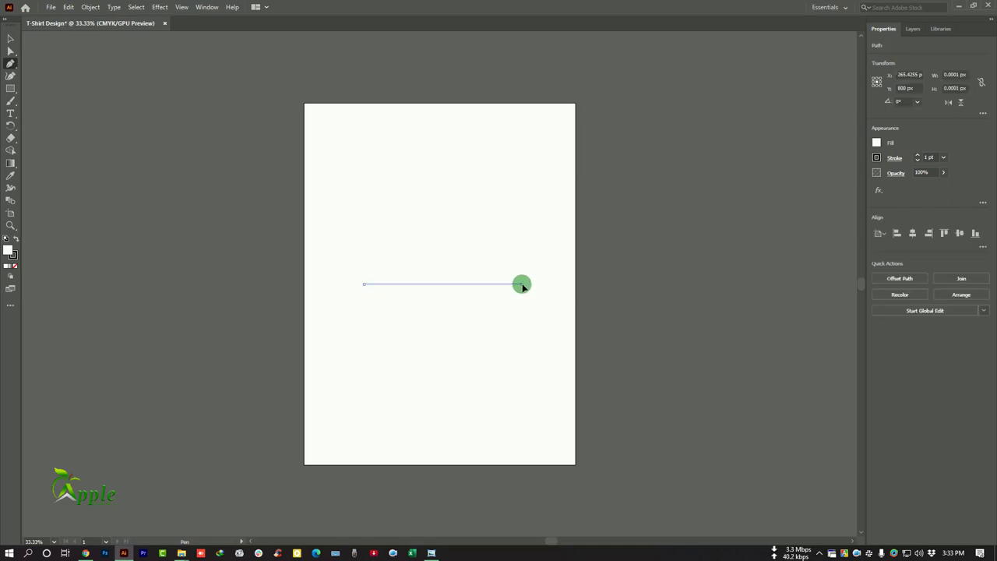
left_click(442, 204)
left_click(364, 283)
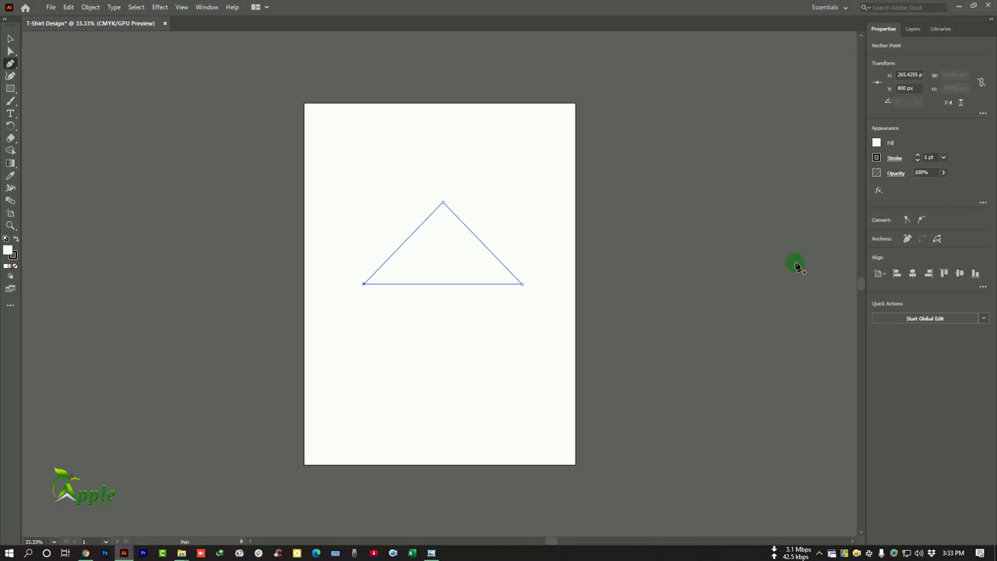
Fill the triangle with grey and move it lower on the artboard.
double_click(9, 251)
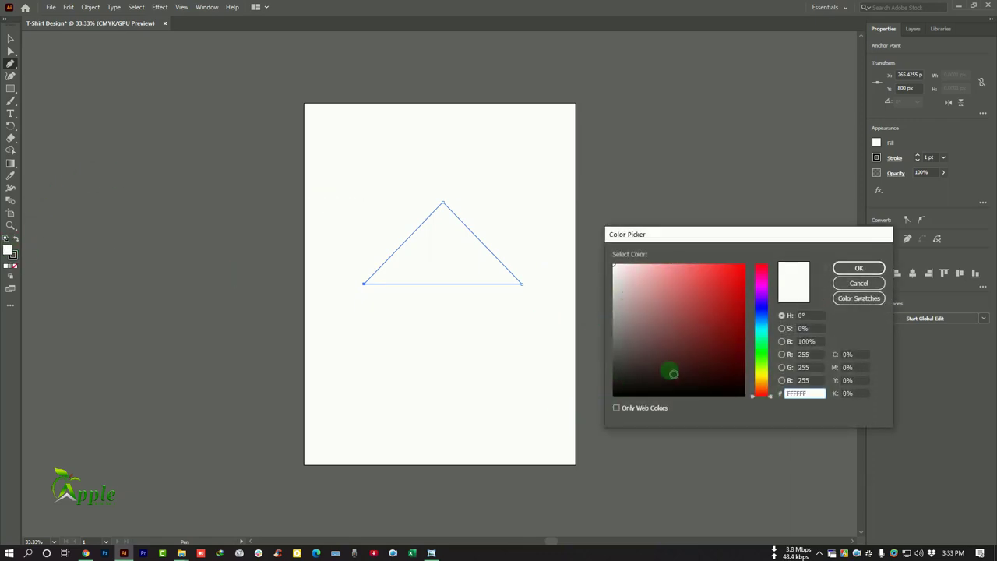
left_click(618, 363)
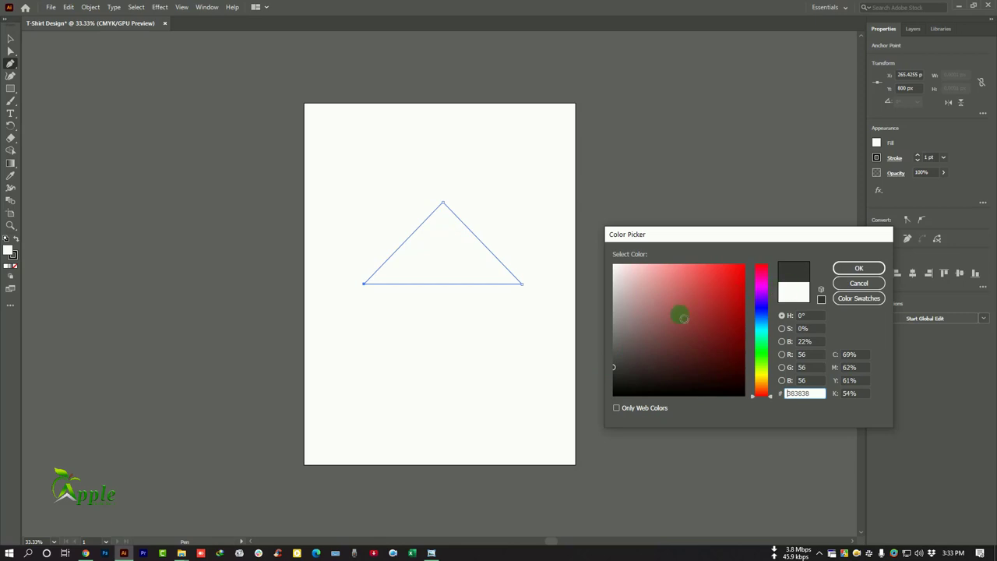
left_click_drag(622, 336, 591, 363)
left_click(859, 268)
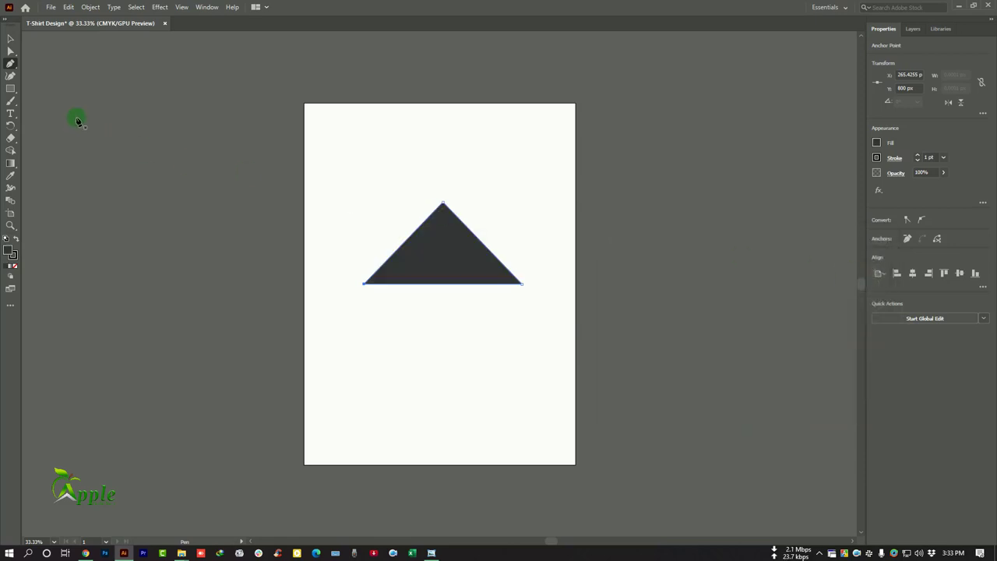
double_click(7, 251)
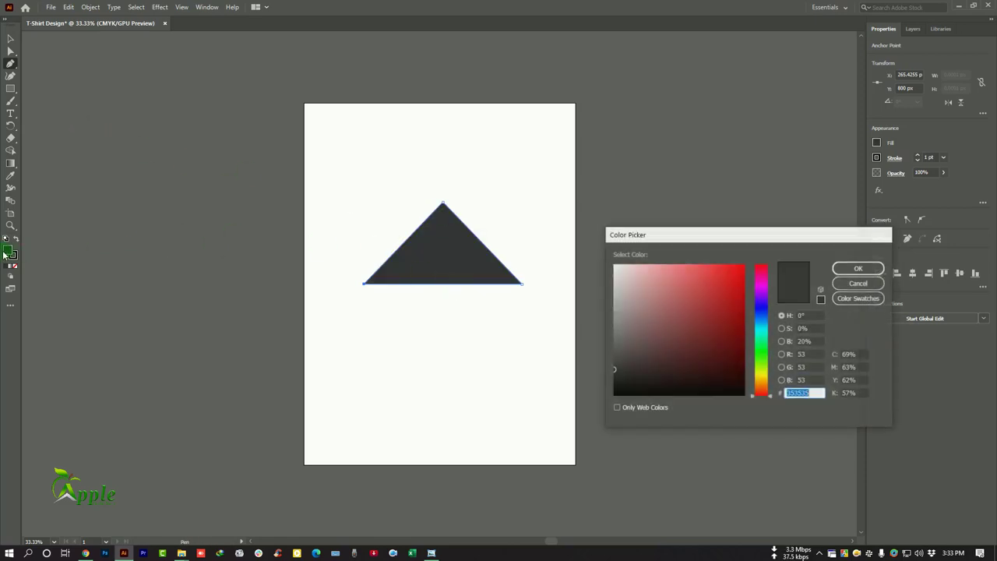
left_click(663, 332)
left_click(857, 268)
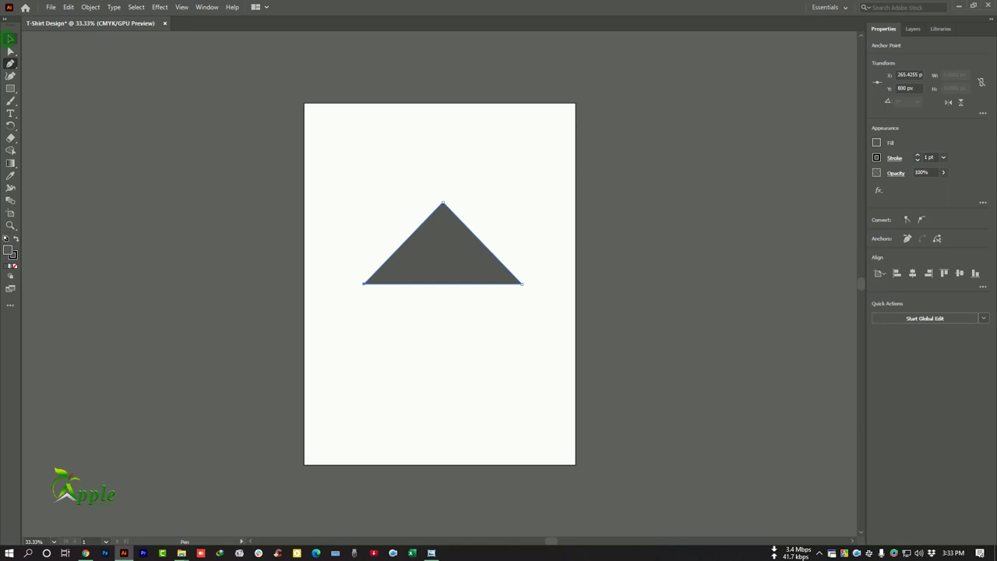
left_click(10, 38)
left_click_drag(442, 249, 439, 296)
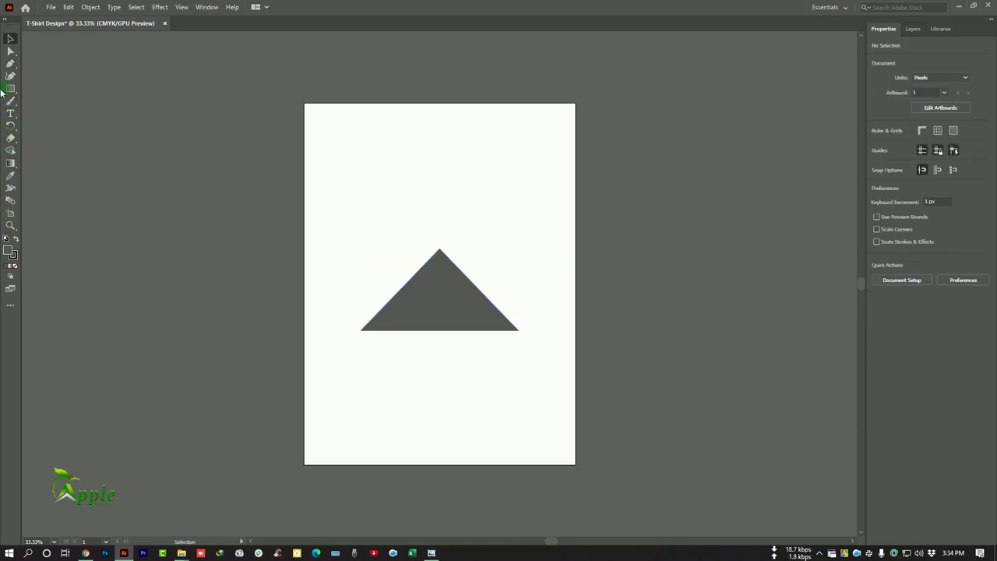
Draw a closed multi-peak mountain outline around the triangle with the Pen tool.
left_click_drag(10, 63, 41, 68)
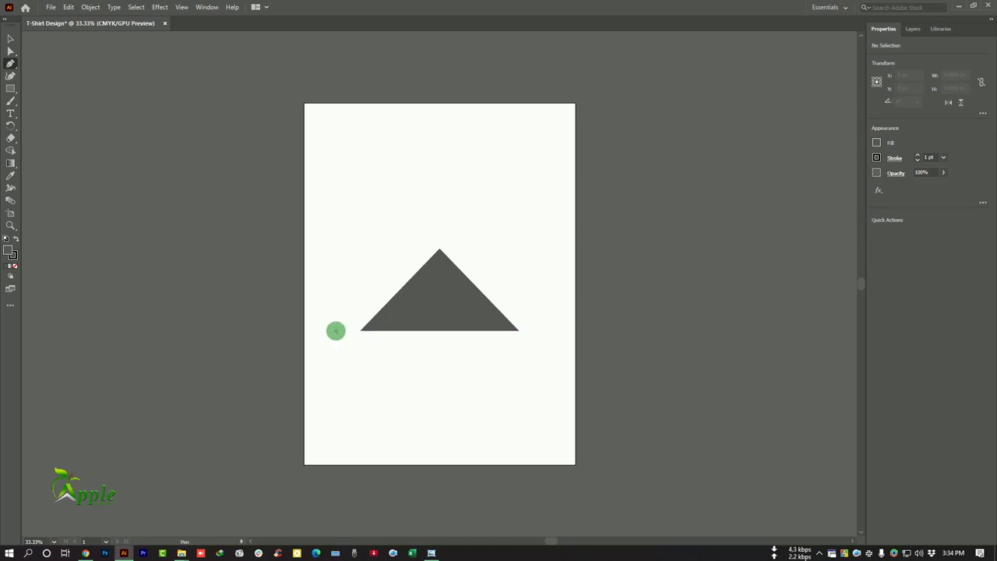
left_click(336, 330)
left_click(539, 330)
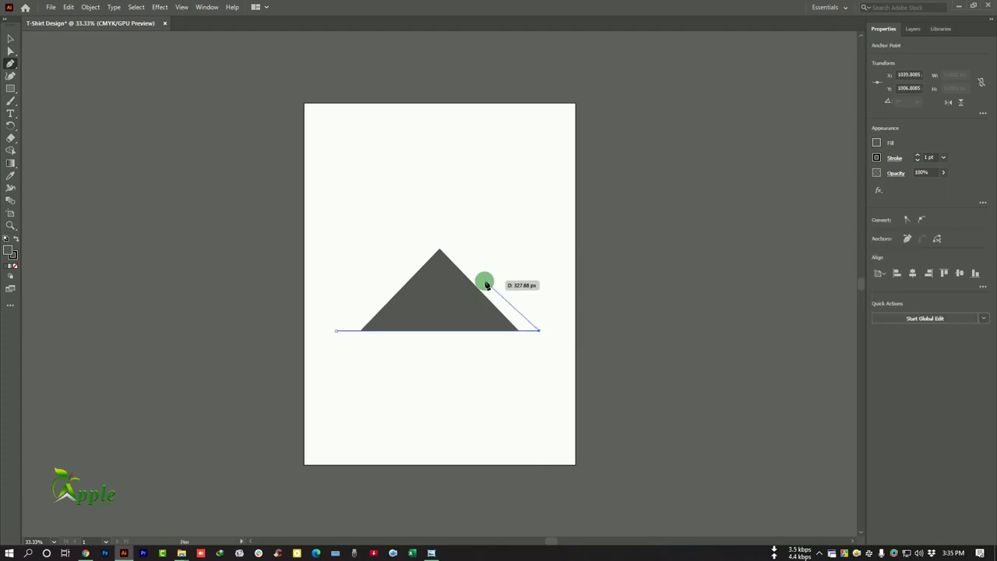
left_click(483, 277)
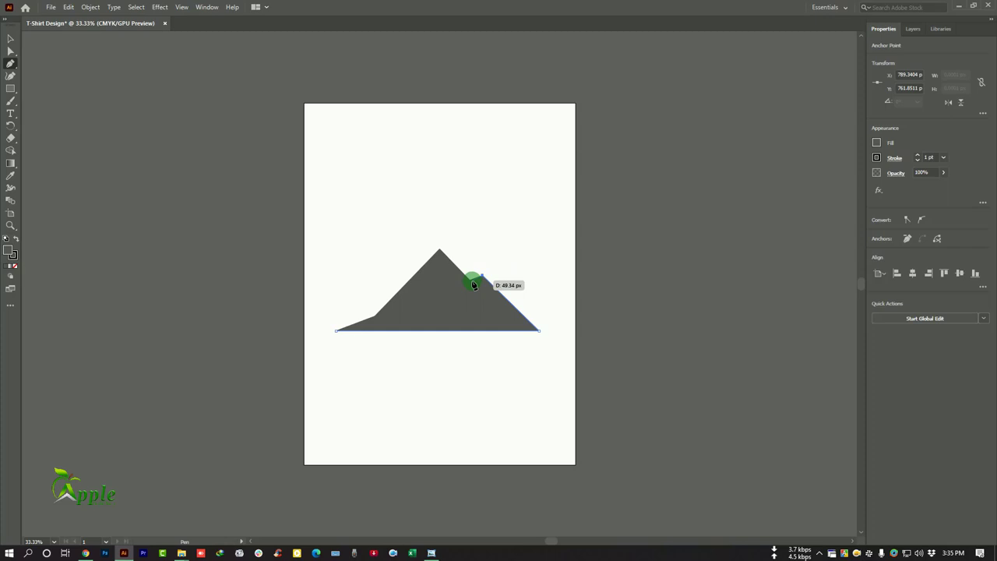
left_click(448, 298)
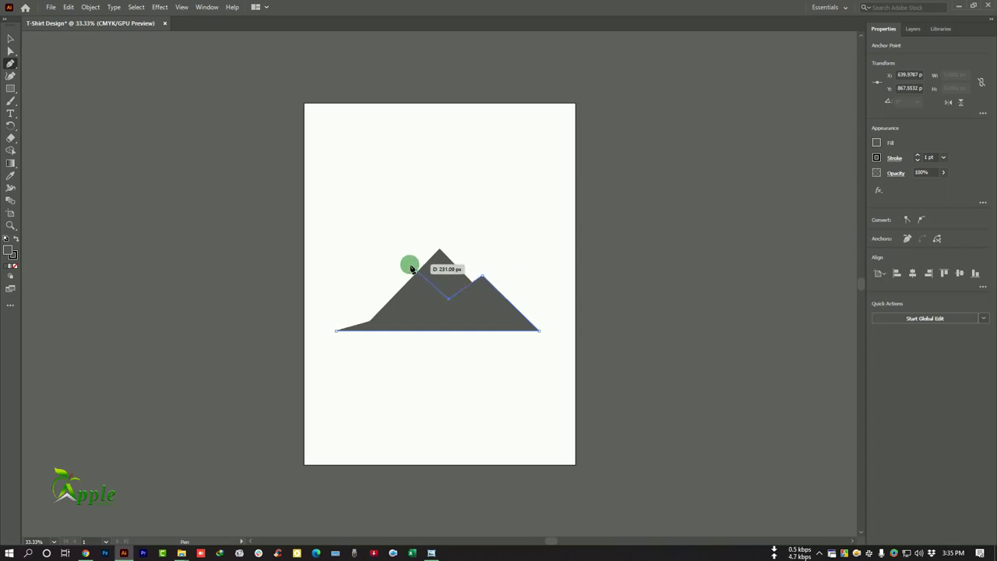
left_click(410, 264)
key("ctrl+plus")
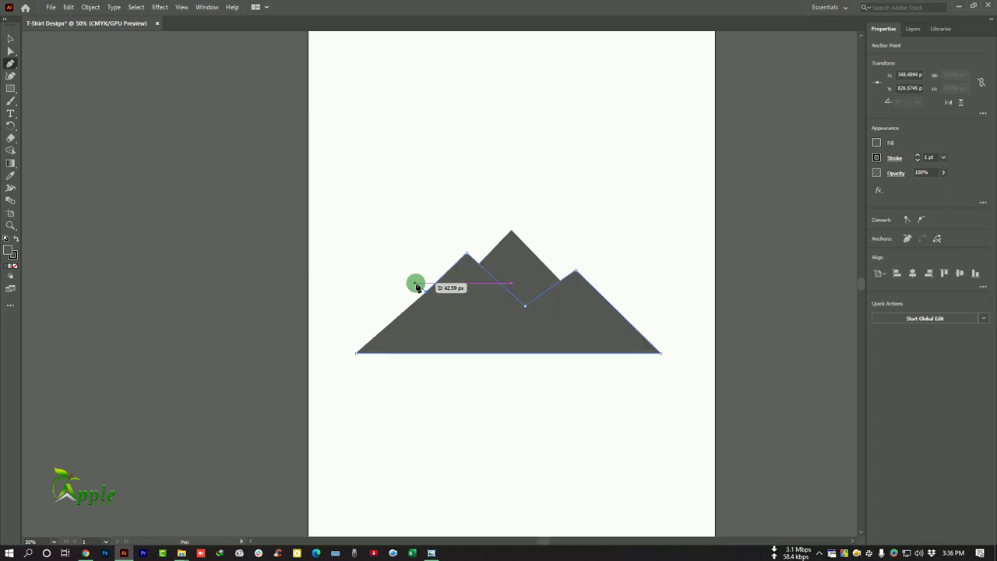
left_click(416, 284)
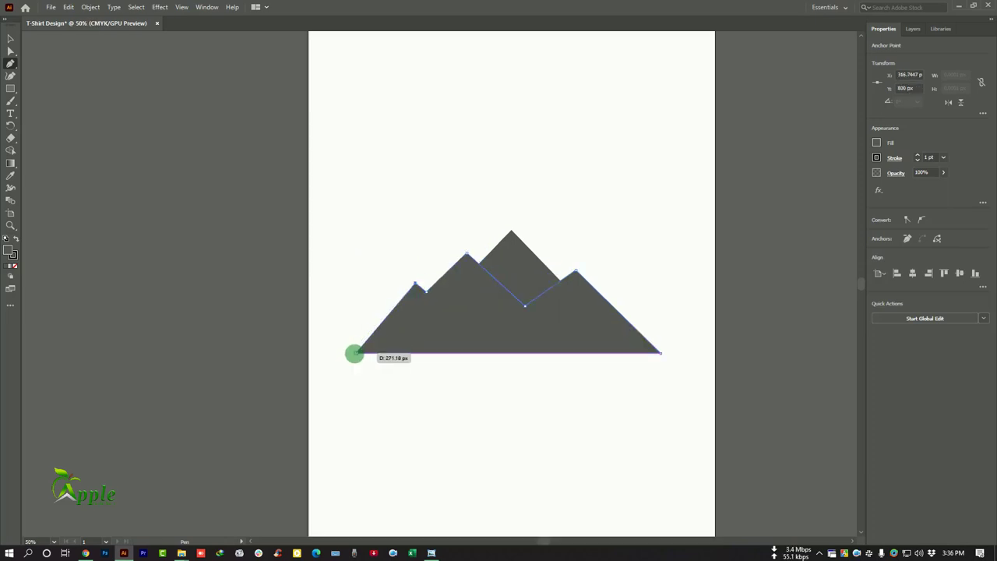
left_click(358, 357)
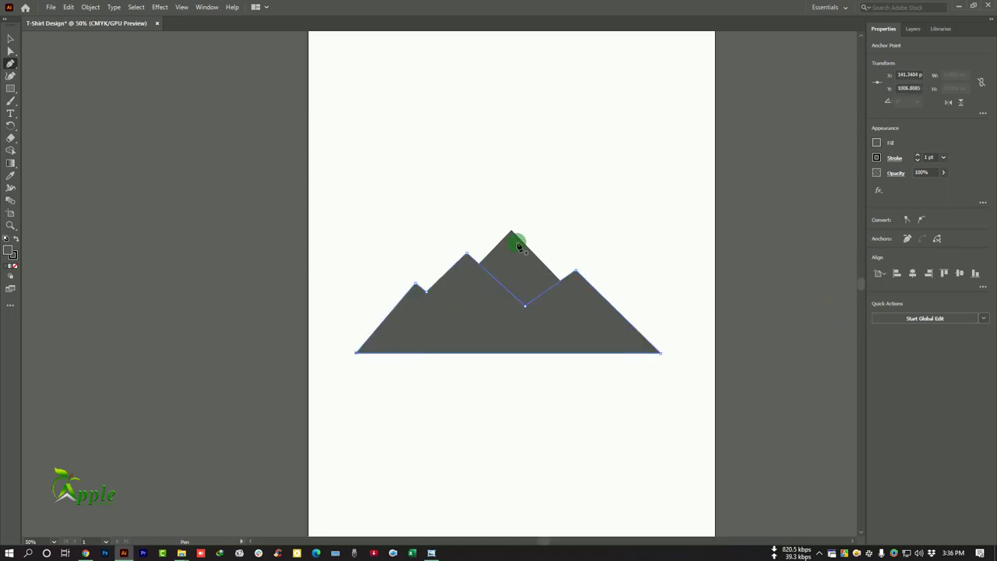
left_click(10, 39)
key("ctrl+shift+a")
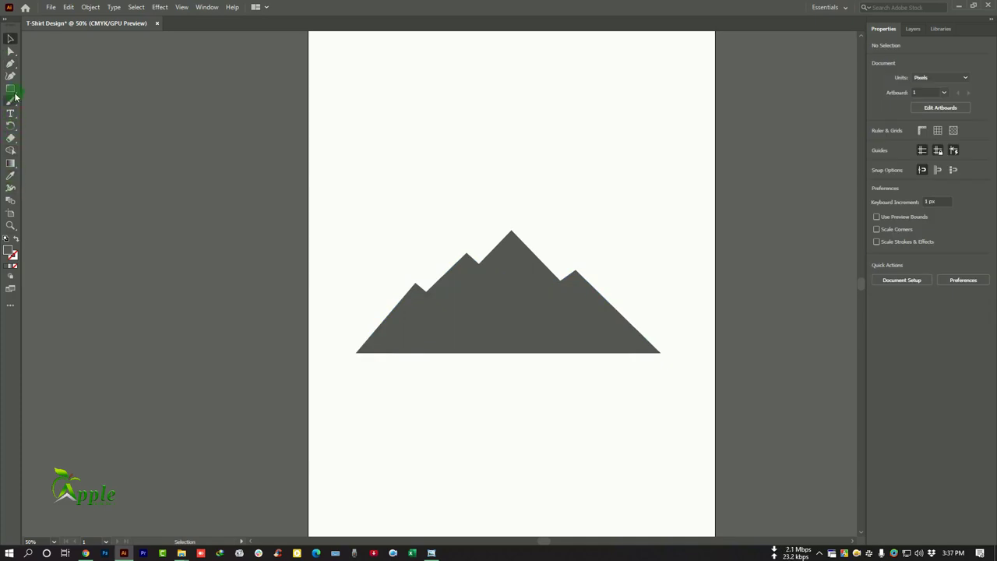
Draw a closed snow-cap outline on the tallest peak with the Pen tool.
left_click(11, 64)
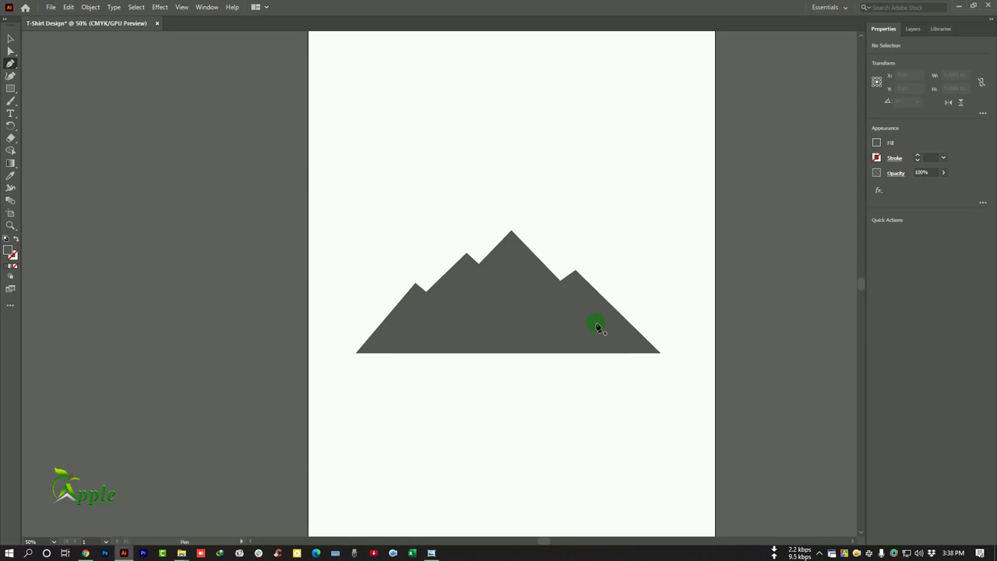
left_click(595, 319)
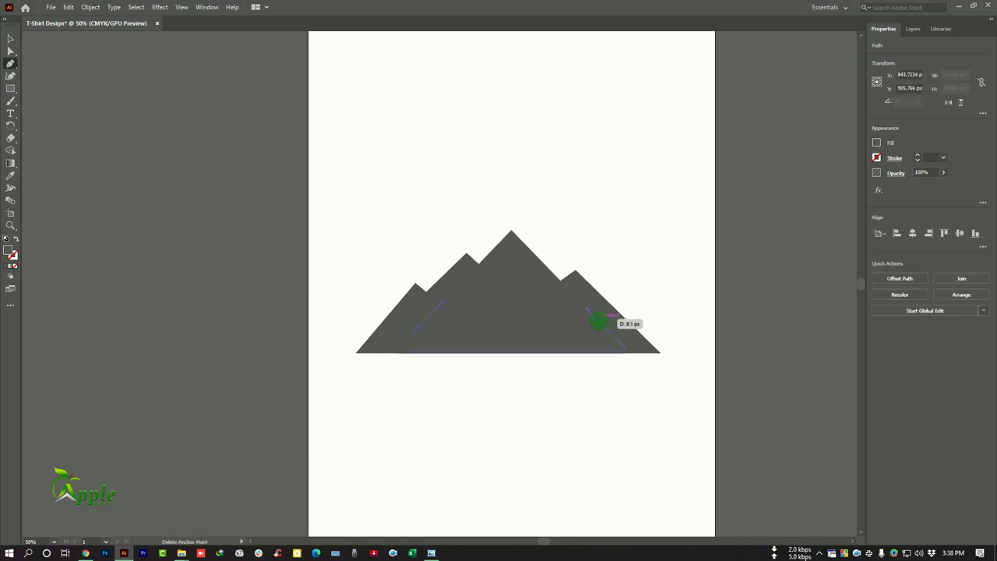
left_click(512, 234)
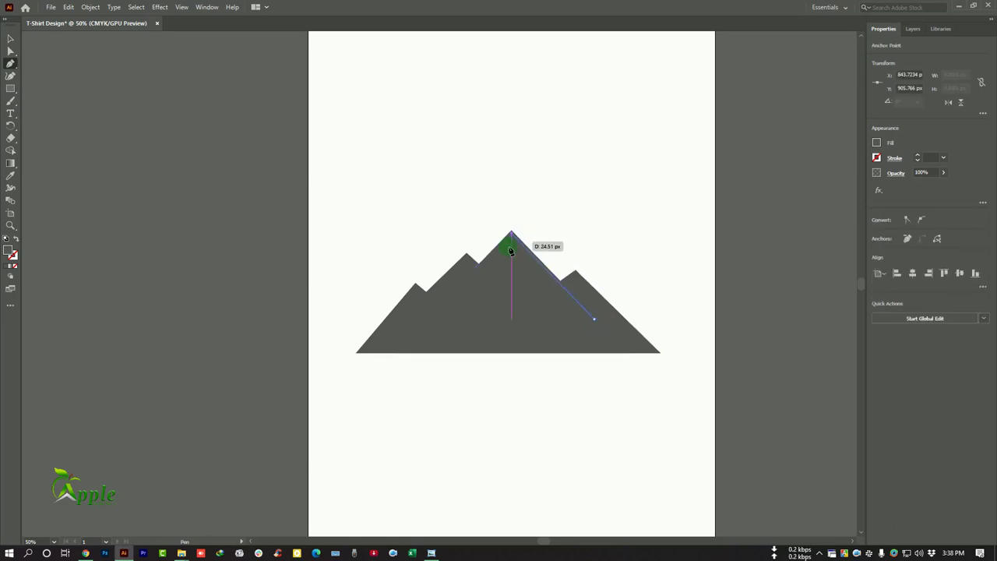
left_click(497, 253)
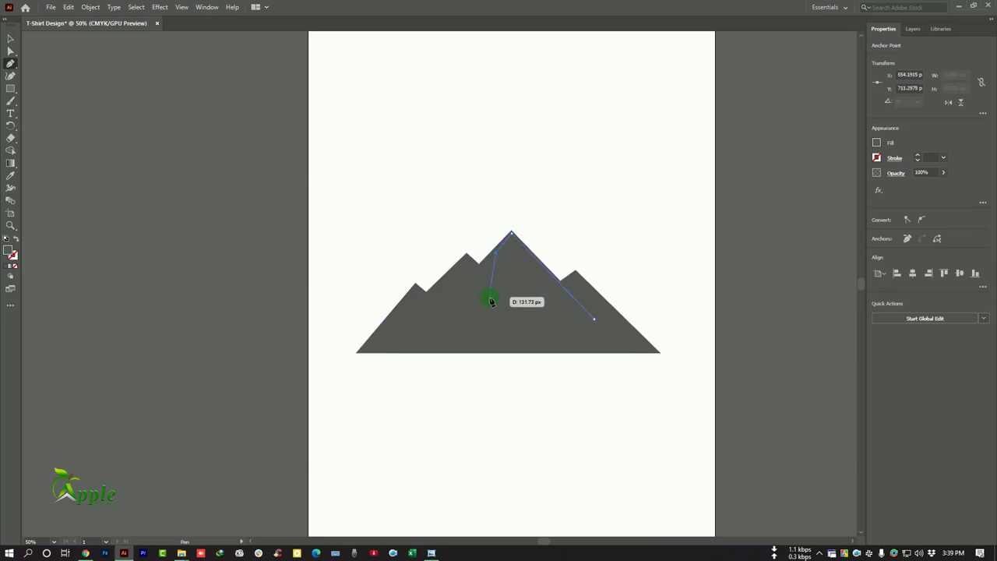
left_click(489, 298)
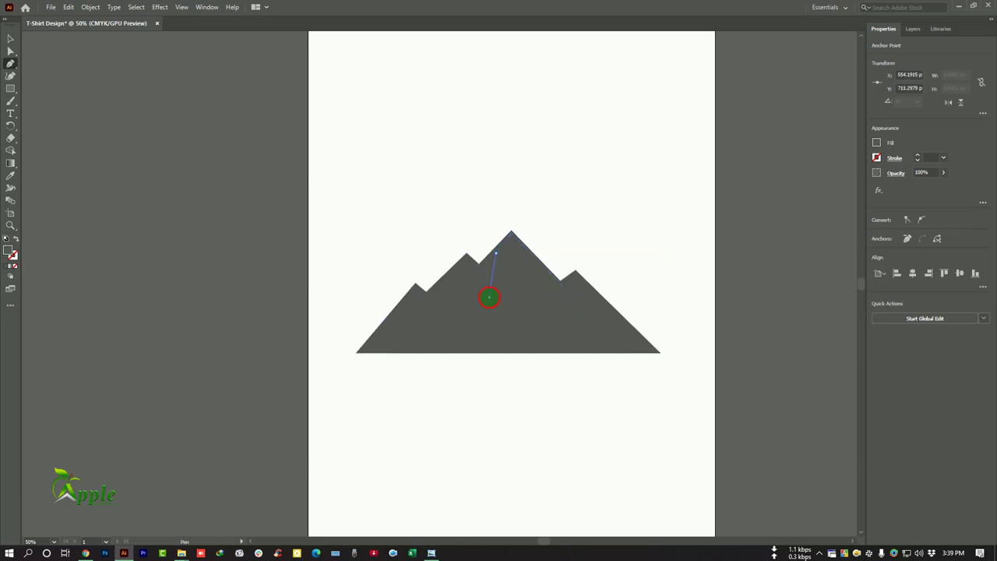
left_click(512, 264)
left_click(594, 318)
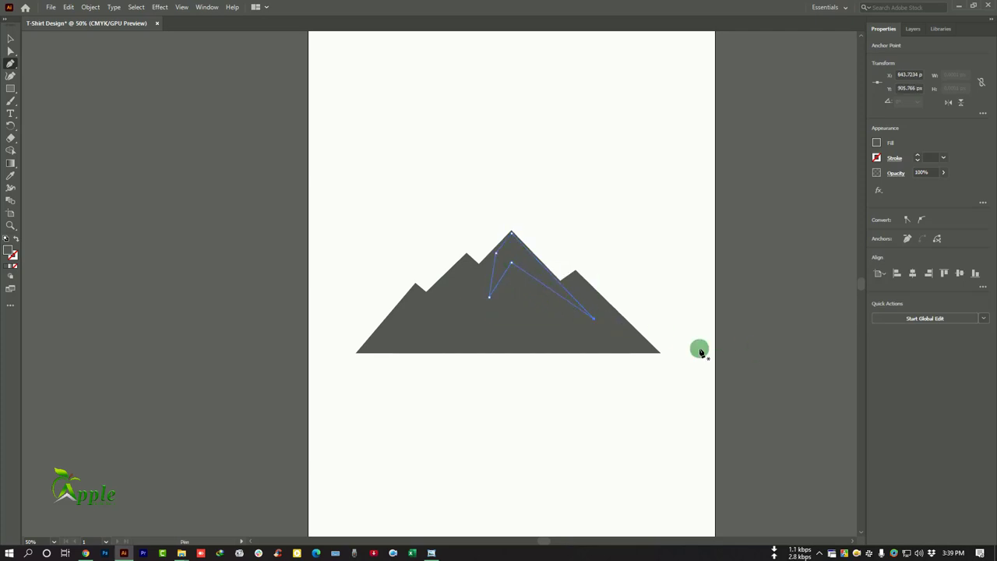
Fill the snow cap with near-white and deselect it.
double_click(10, 251)
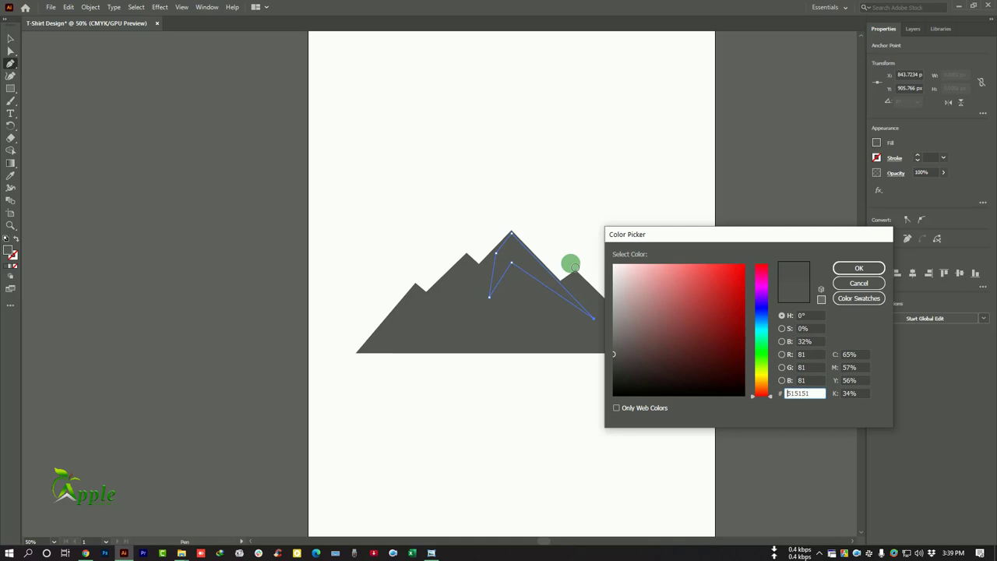
left_click(616, 267)
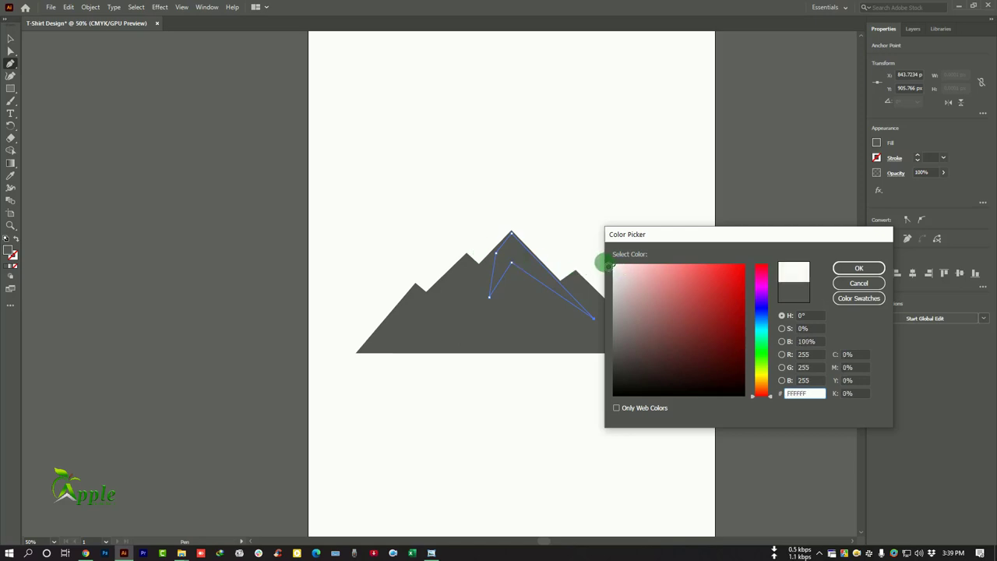
left_click(838, 268)
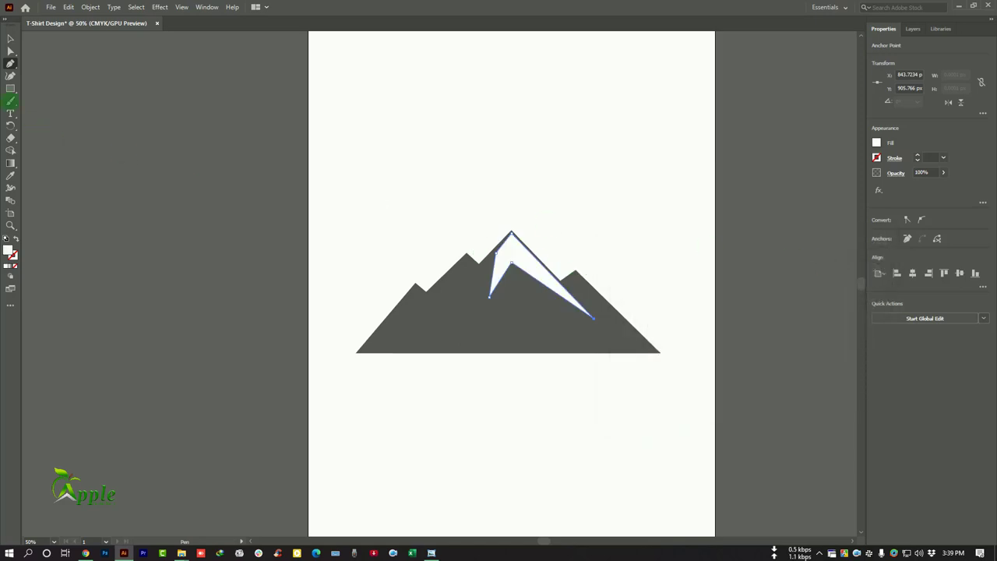
left_click(10, 39)
left_click(429, 144)
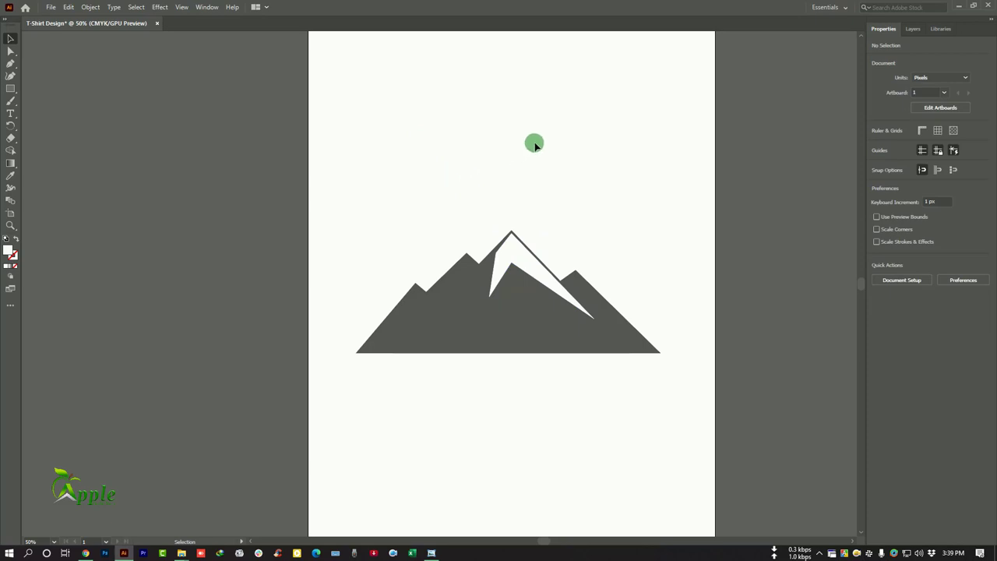
Add a crescent snow streak on the small right peak.
key("p")
key("ctrl+plus")
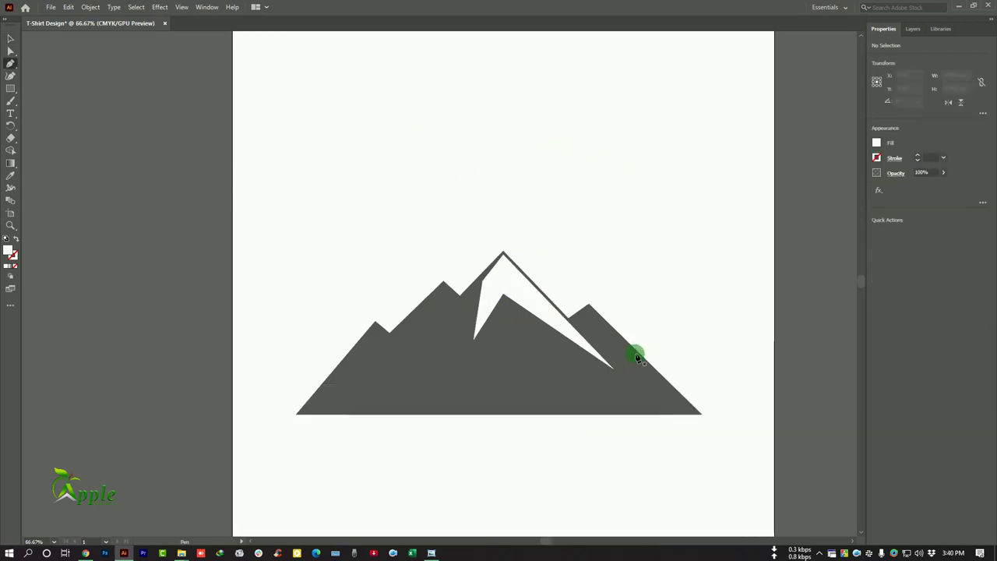
left_click(636, 356)
left_click(589, 307)
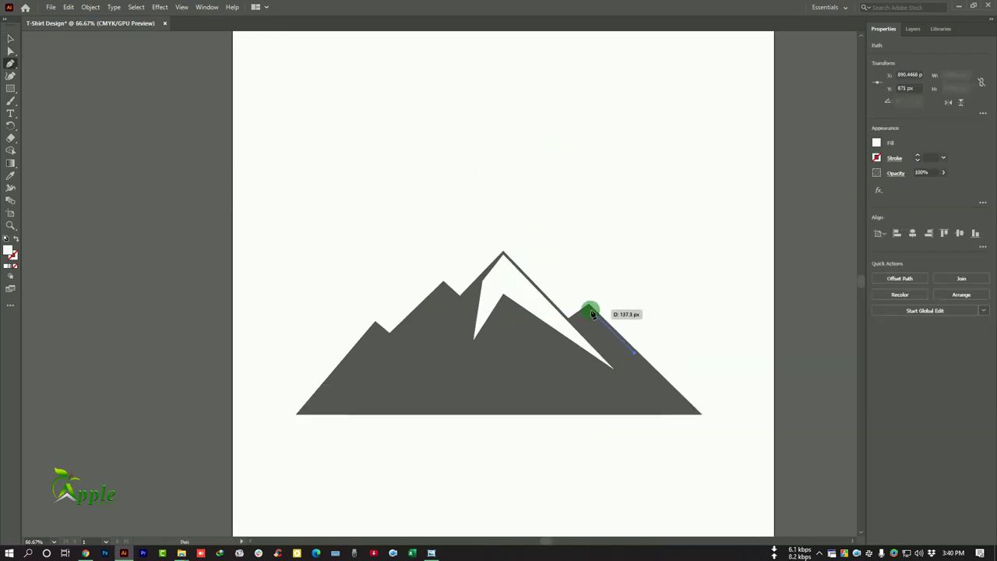
left_click(635, 351)
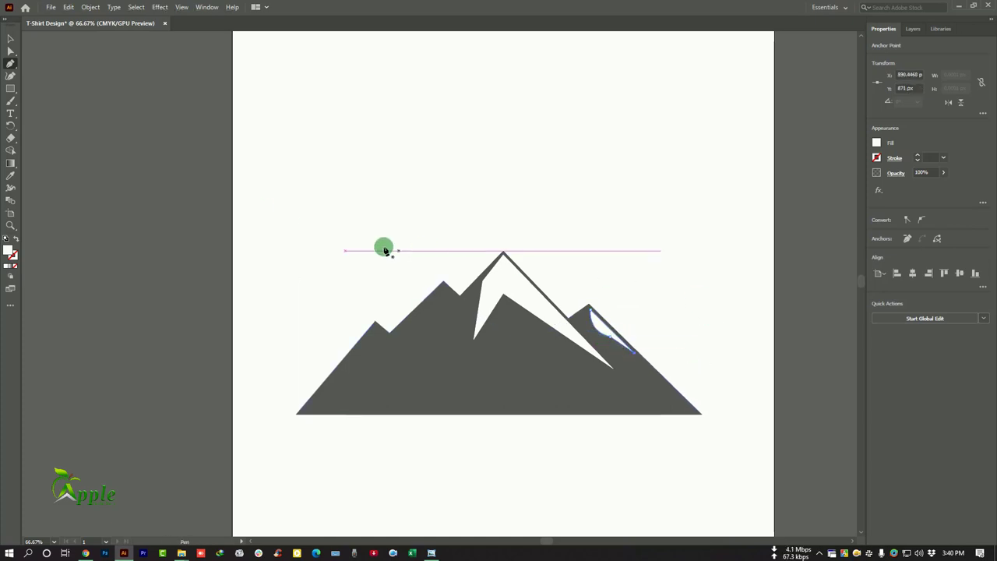
key("v")
left_click(394, 171)
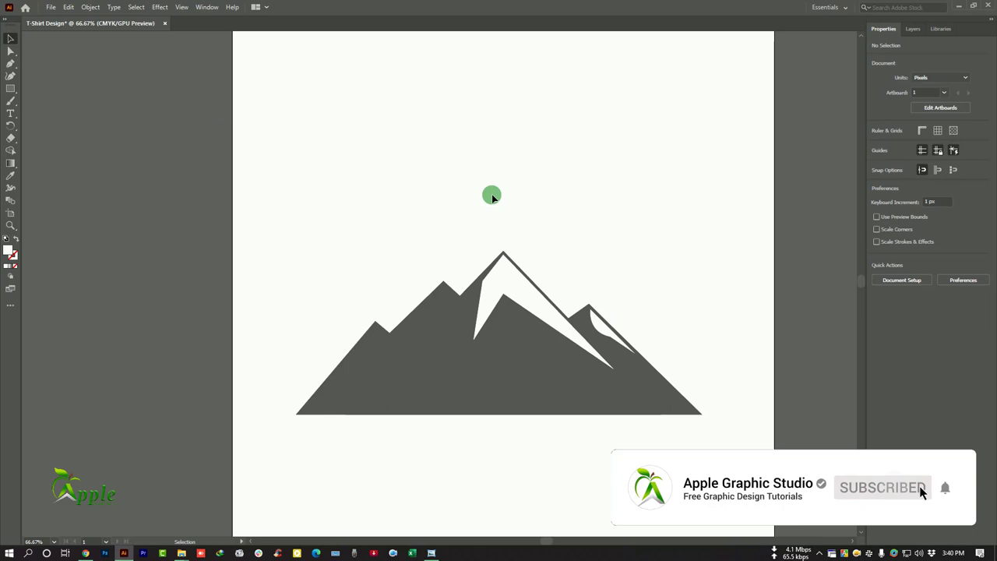
Add white snow patches on the left peak and the small left peak.
left_click_drag(419, 461, 508, 441)
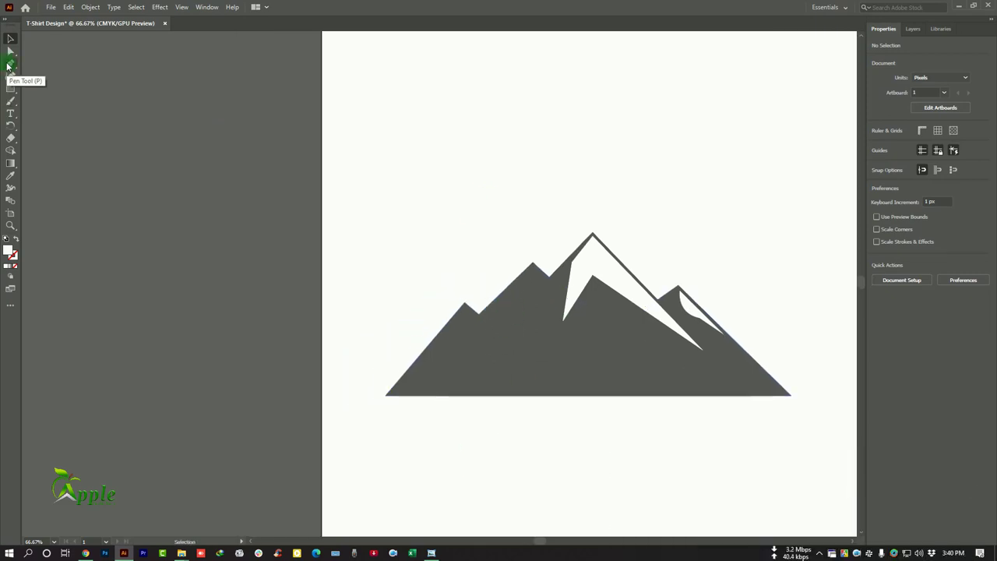
left_click(10, 63)
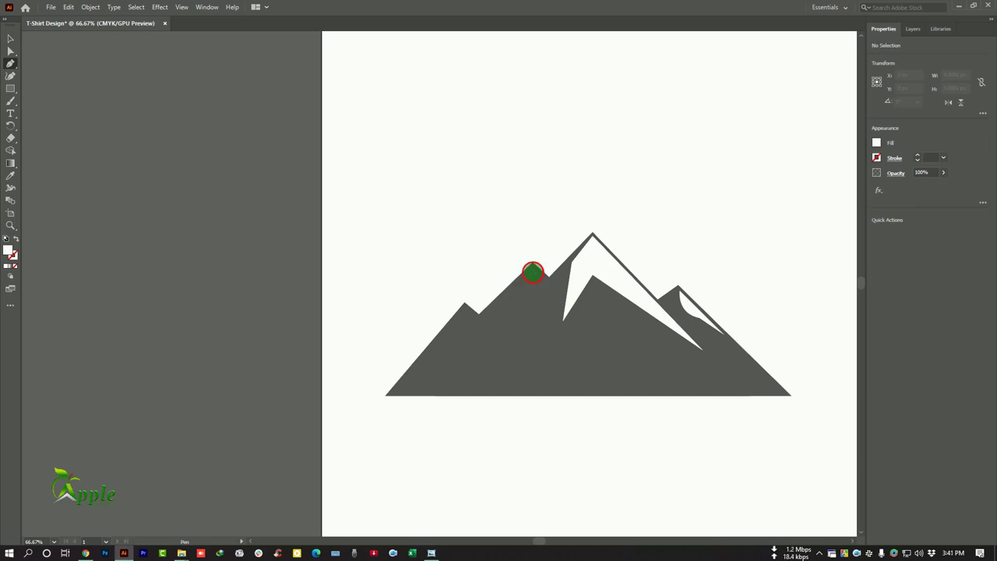
left_click(533, 271)
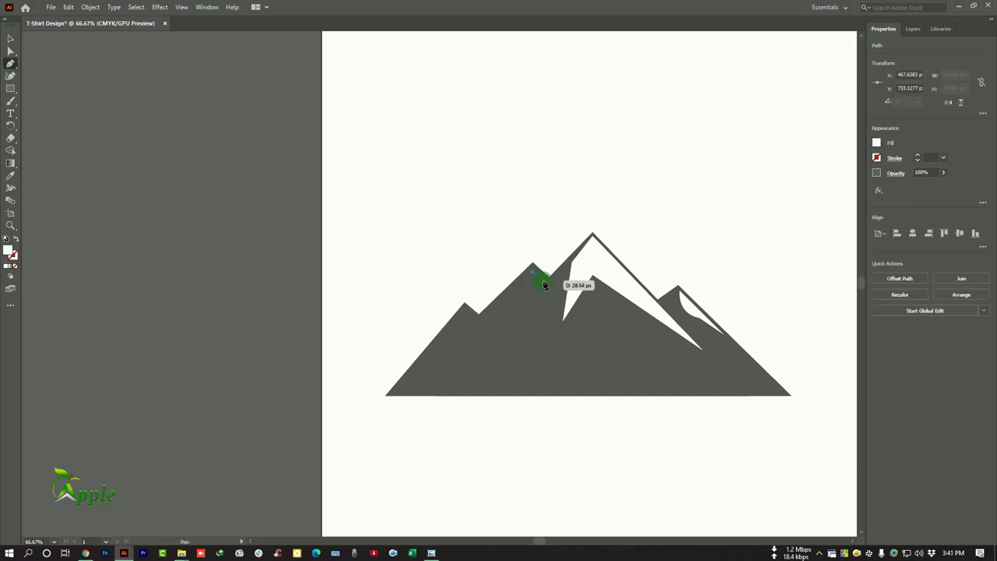
left_click(505, 322)
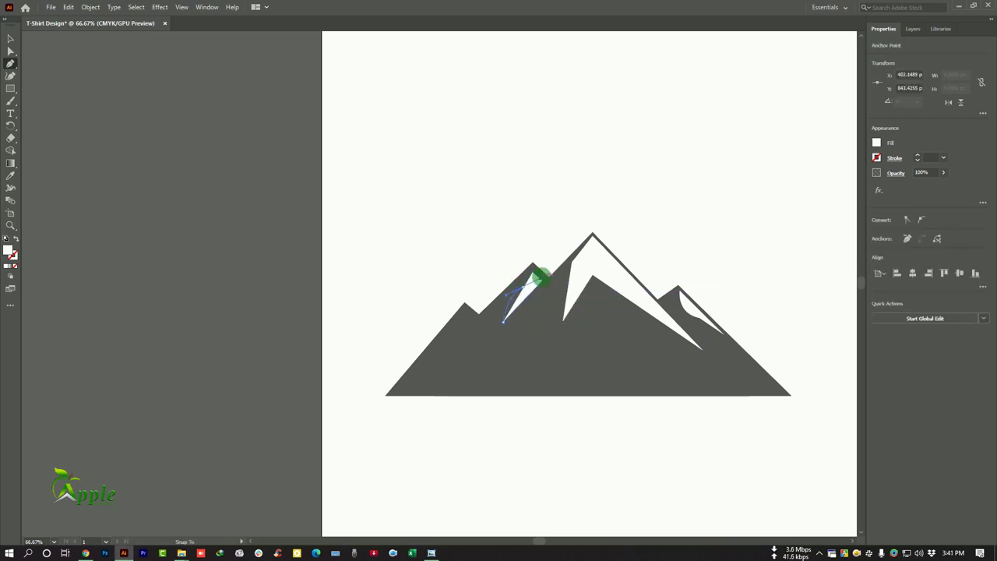
left_click_drag(546, 282, 553, 288)
left_click(533, 275)
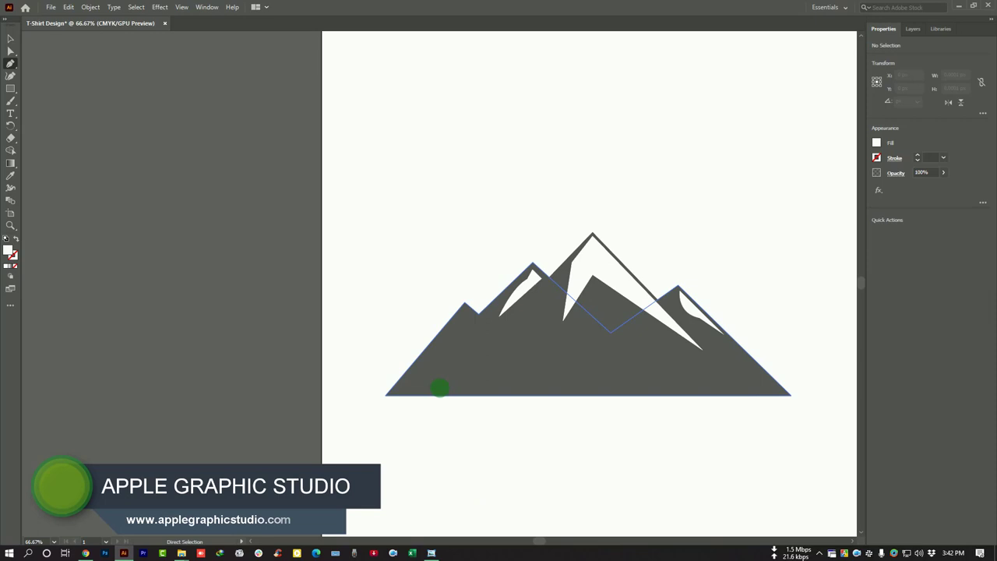
left_click(474, 316)
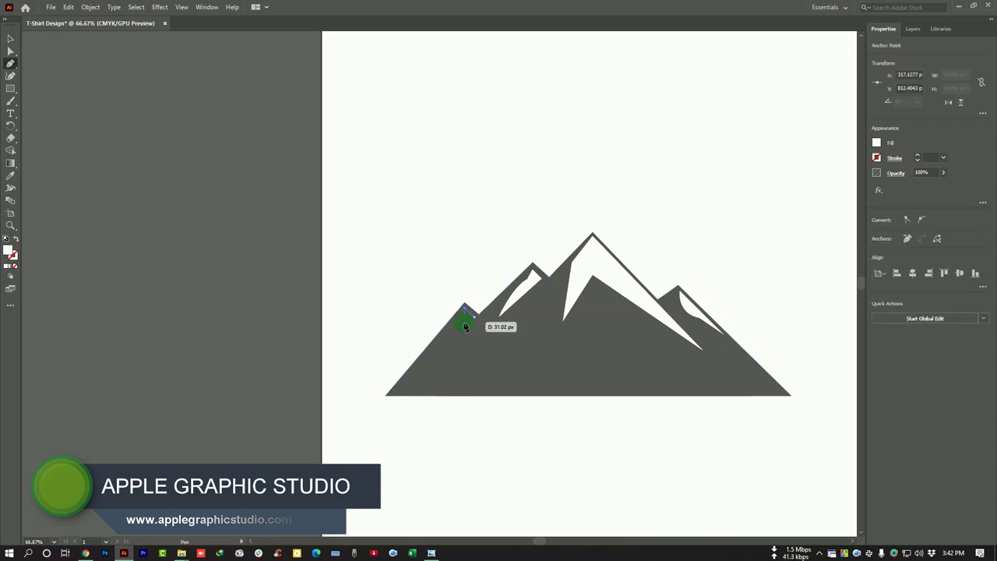
left_click(448, 341)
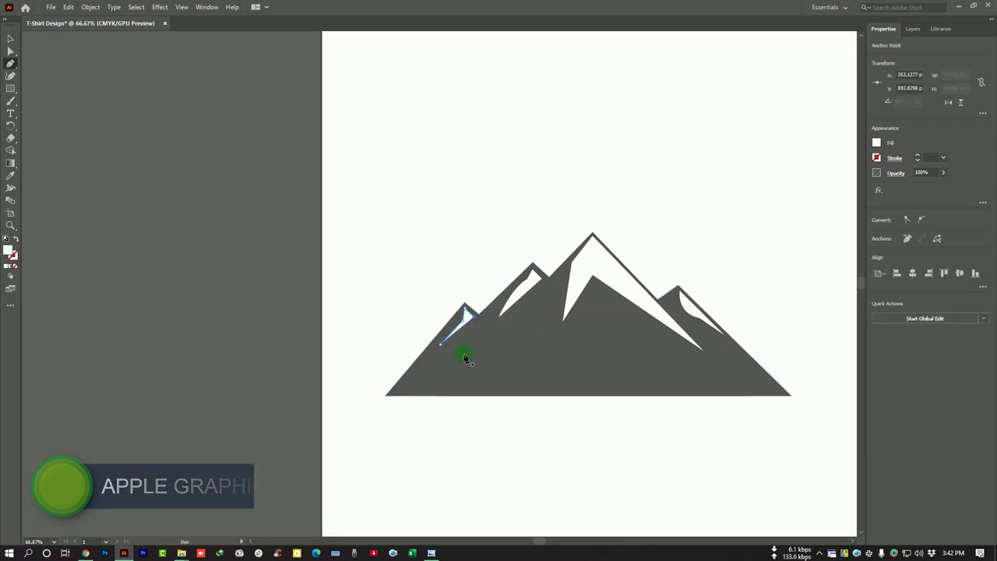
key("v")
left_click(592, 137)
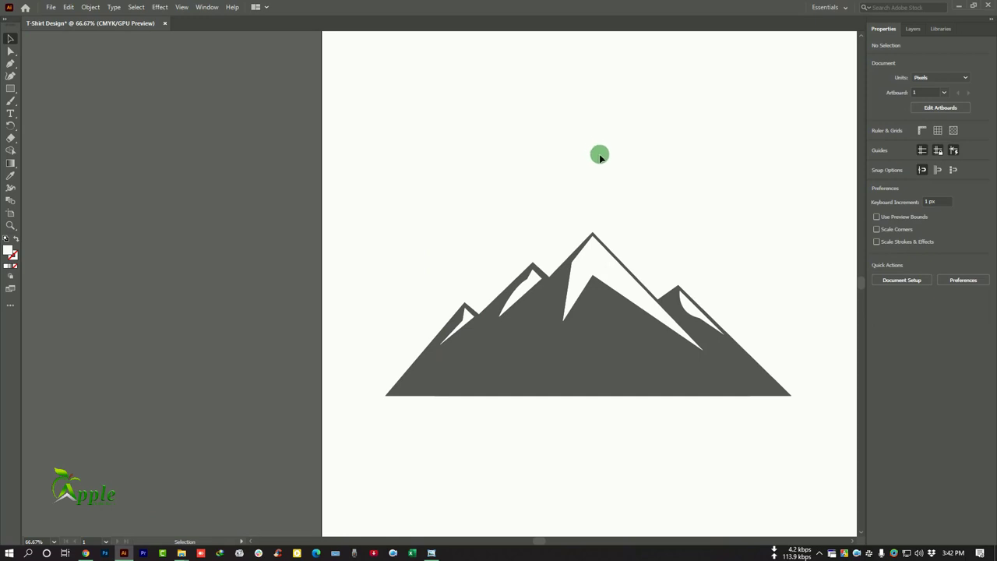
Scale the whole mountain down to a smaller size on the page.
key("ctrl+minus")
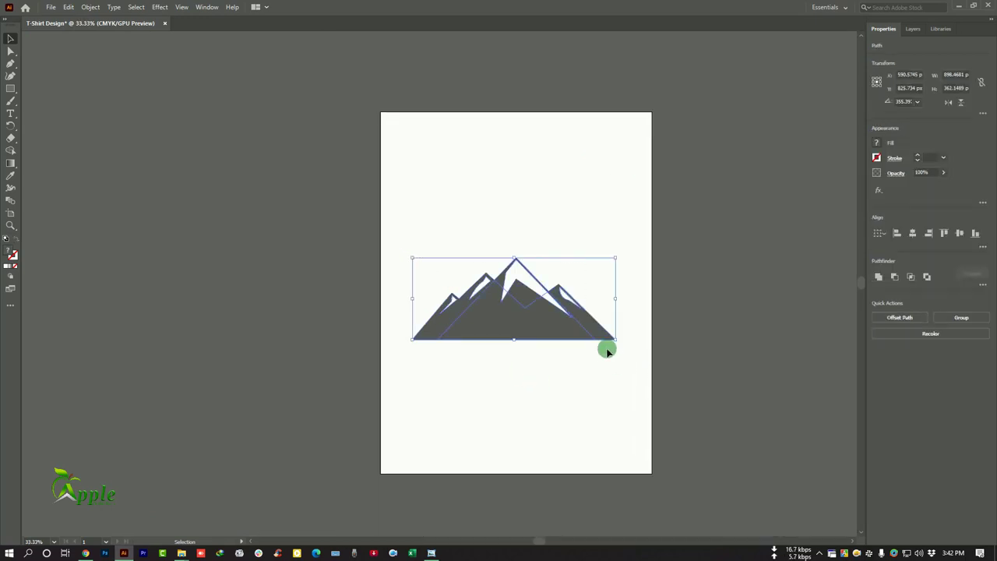
left_click_drag(615, 339, 580, 332)
left_click(621, 393)
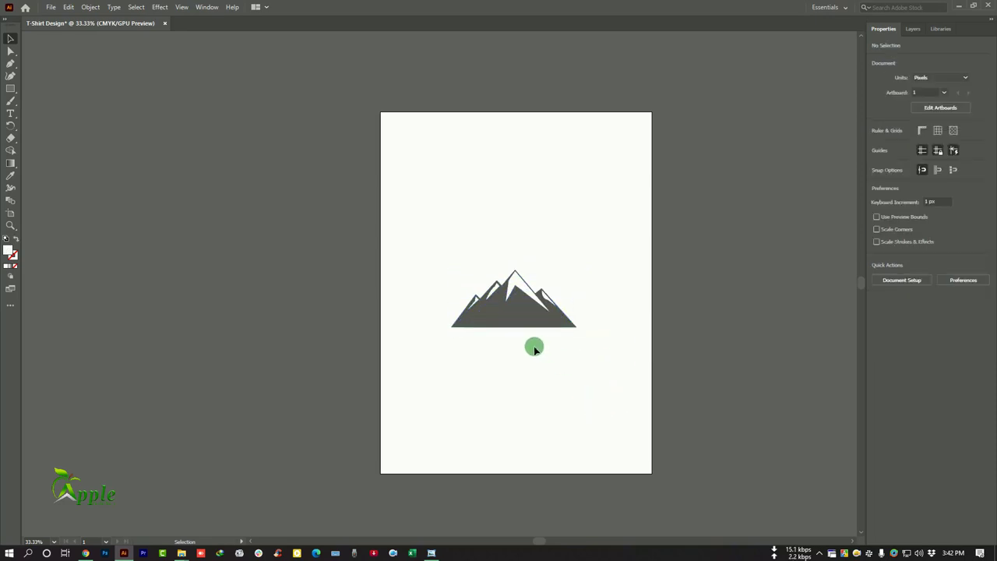
key("ctrl+equal")
left_click_drag(697, 350, 570, 398)
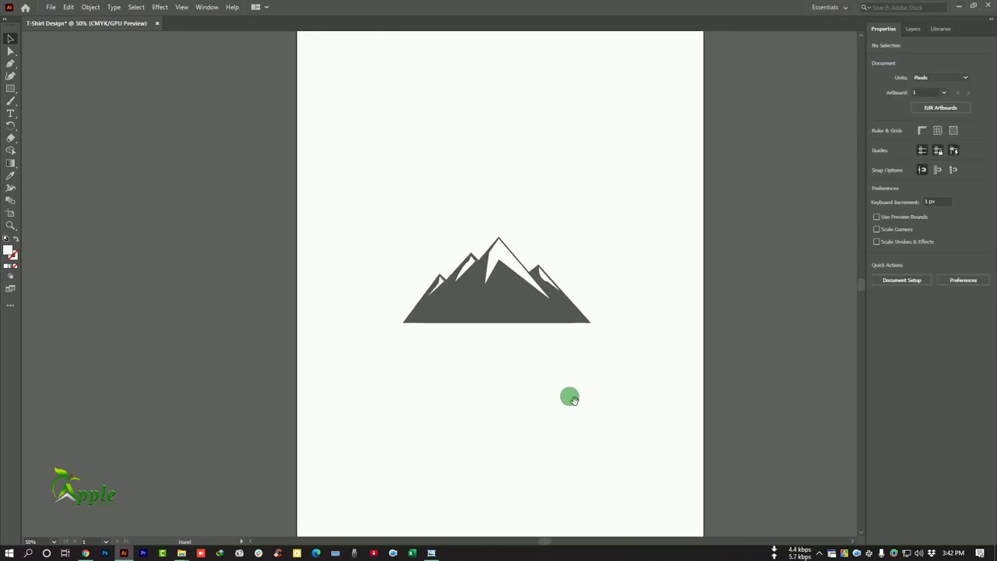
Group the snow-cap shapes together using Direct Selection and Object > Group.
left_click(467, 272)
key("a")
left_click(485, 269)
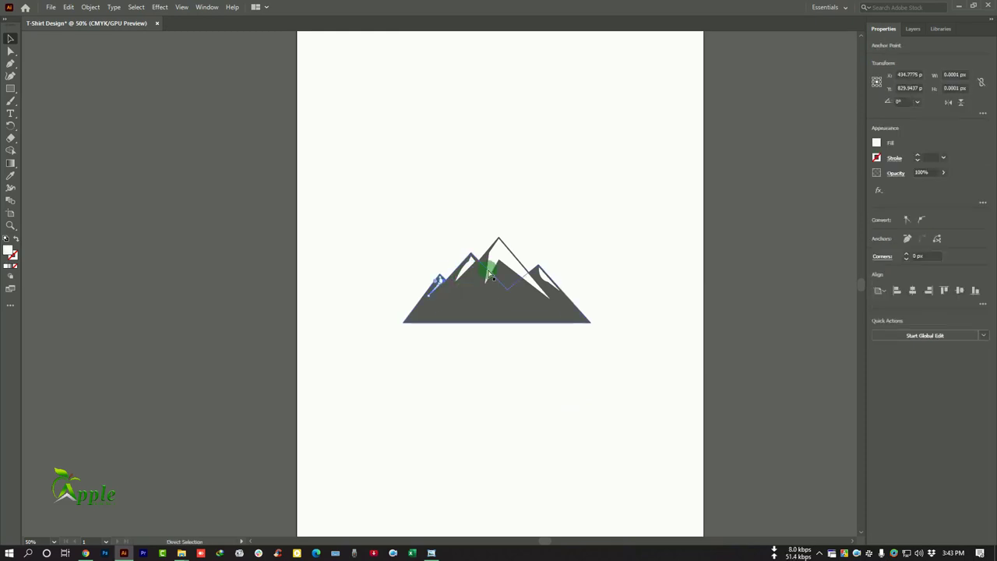
left_click(467, 265, "shift")
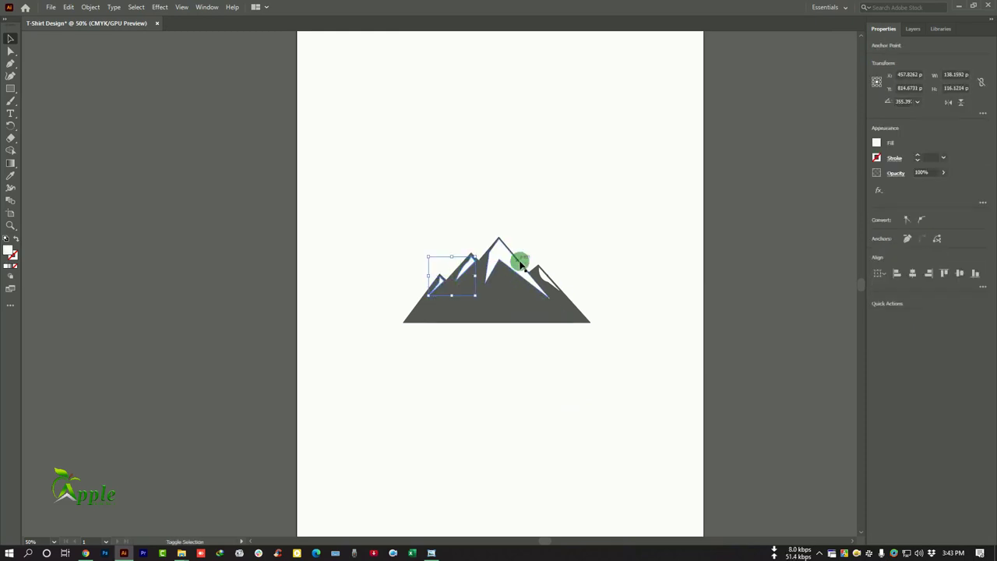
left_click(510, 257, "shift")
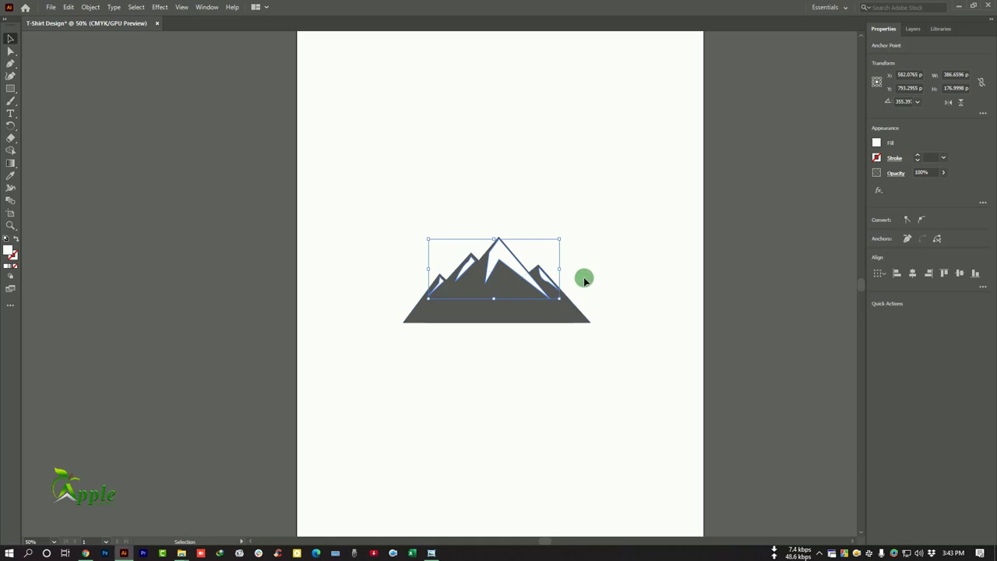
left_click(93, 9)
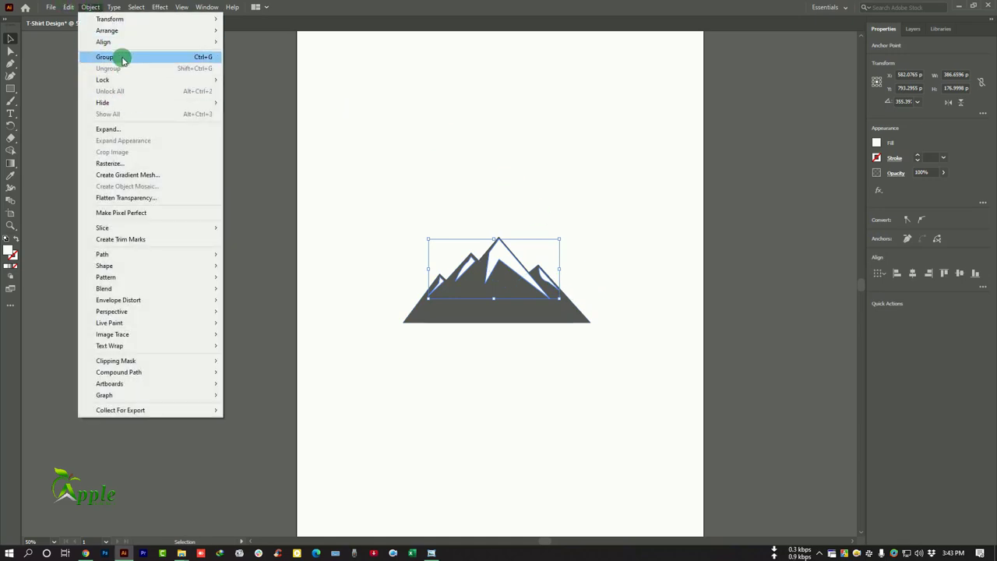
left_click(123, 56)
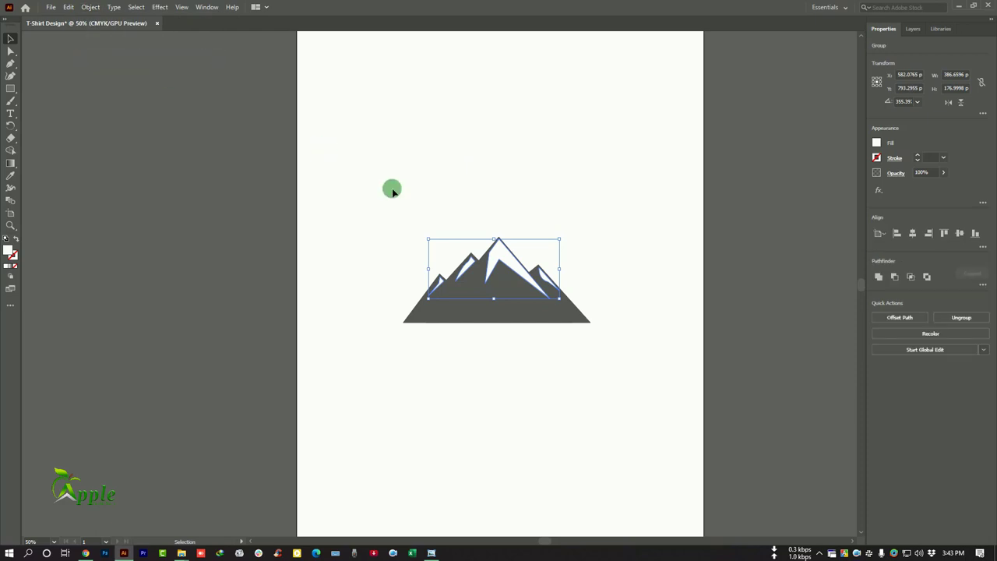
left_click(446, 355)
Group the base mountain shape and snow caps into one object.
left_click(458, 308)
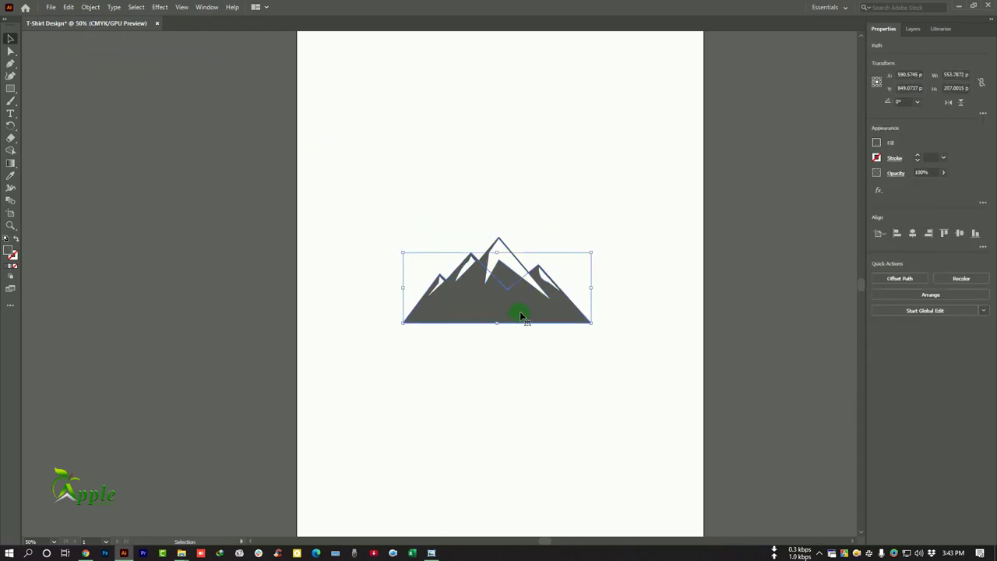
left_click_drag(474, 306, 473, 327)
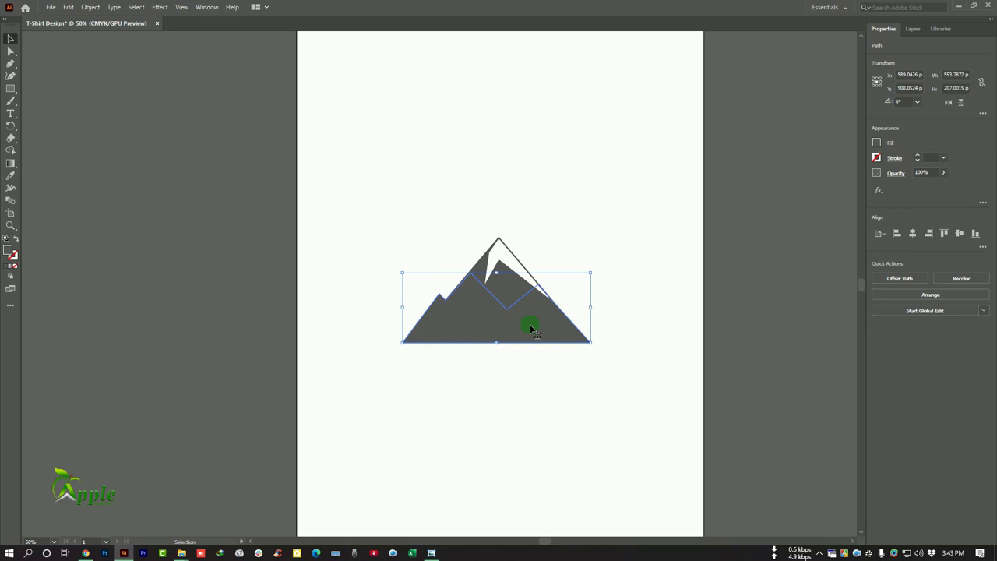
key("ctrl+z")
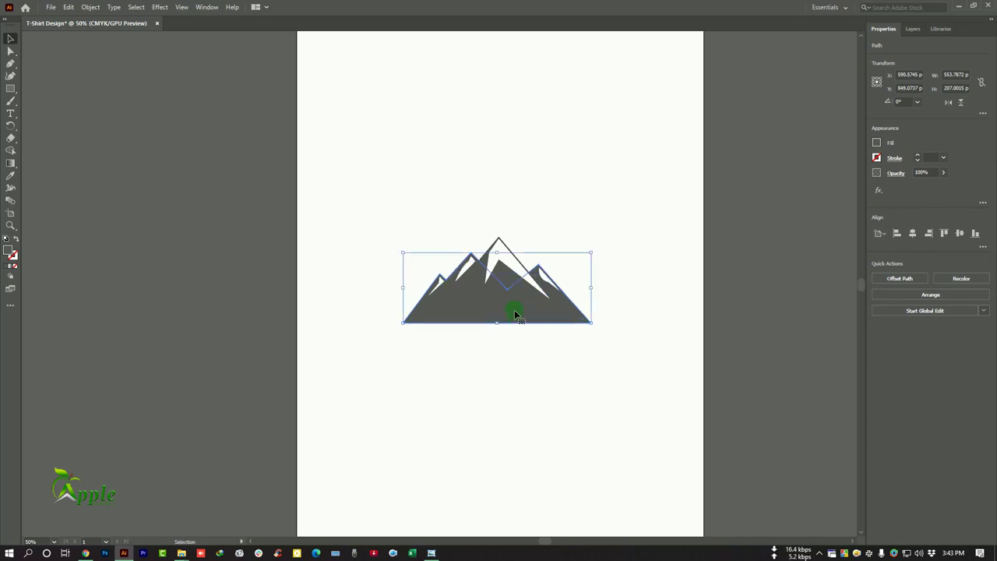
left_click_drag(409, 214, 501, 257)
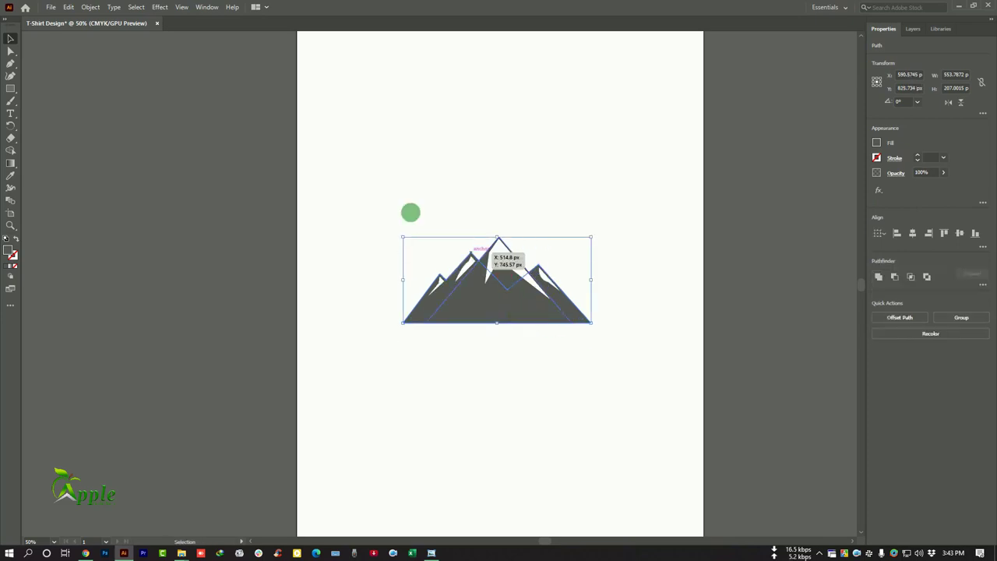
left_click(90, 7)
left_click(106, 57)
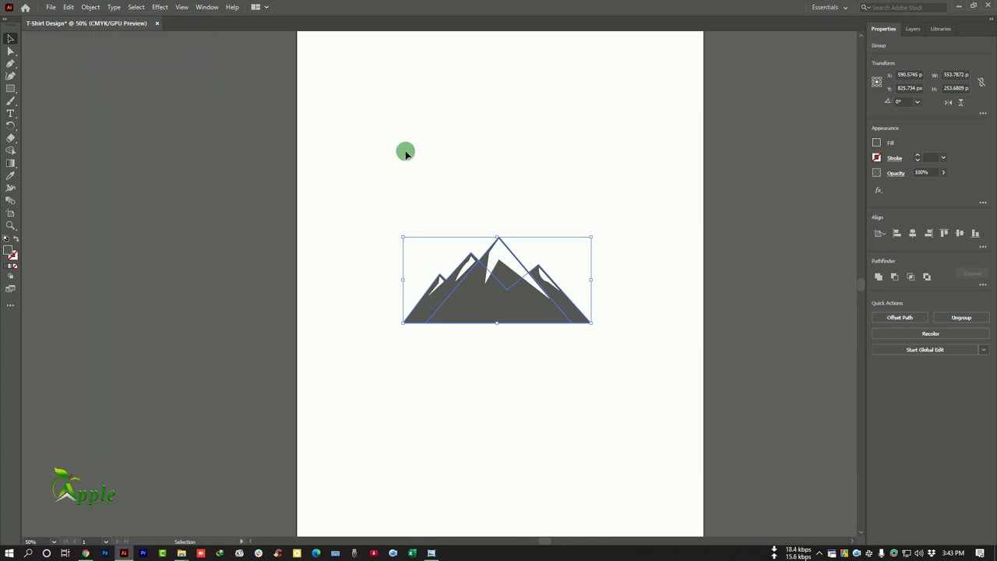
left_click(405, 151)
Add a 'MOUNTAIN BD' text line below the mountain in Barlow ExtraBold.
key("t")
left_click(393, 359)
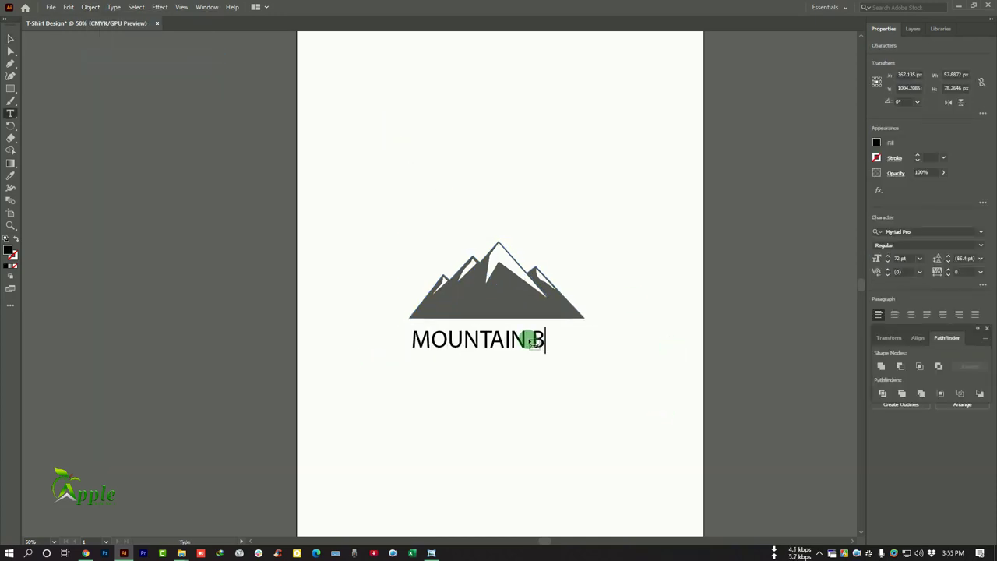
triple_click(529, 340)
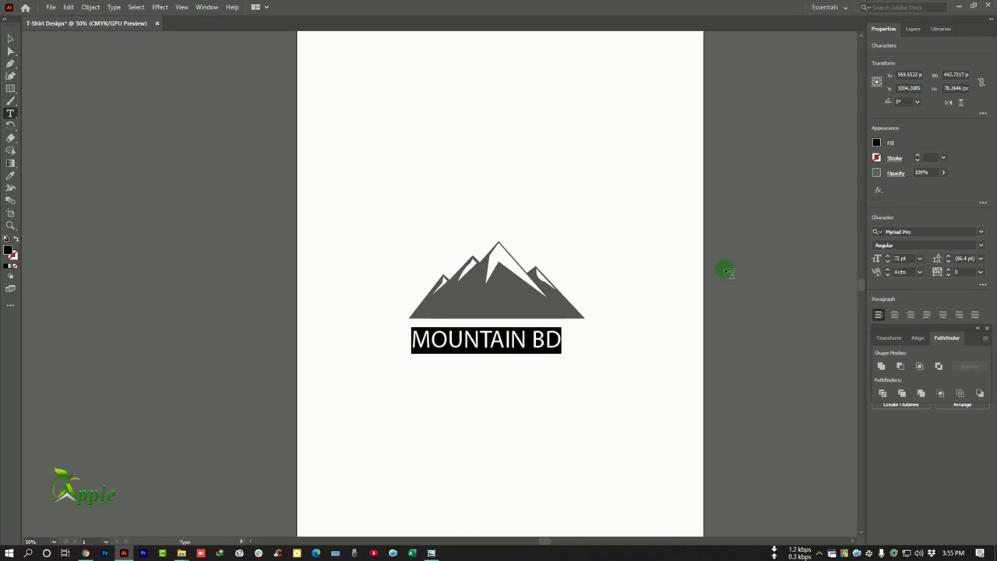
left_click(981, 231)
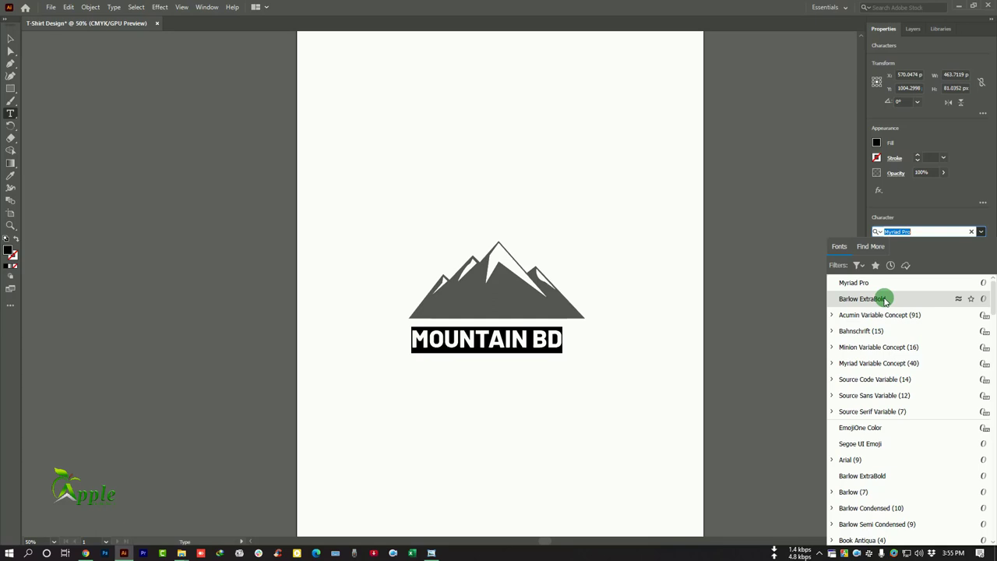
left_click(886, 299)
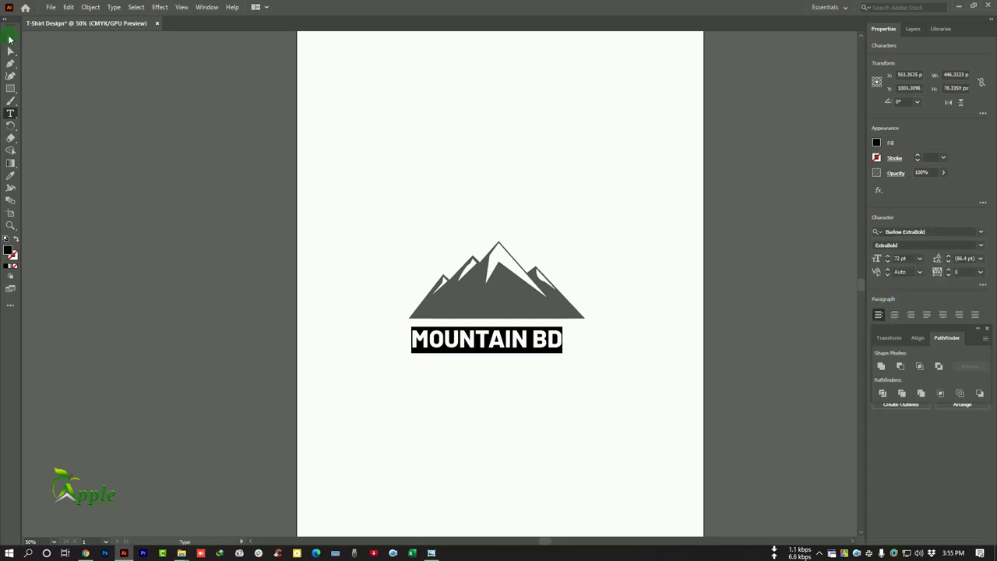
Stretch the MOUNTAIN BD text wider and taller to match the mountain's width.
left_click(10, 39)
left_click(388, 292)
left_click(525, 343)
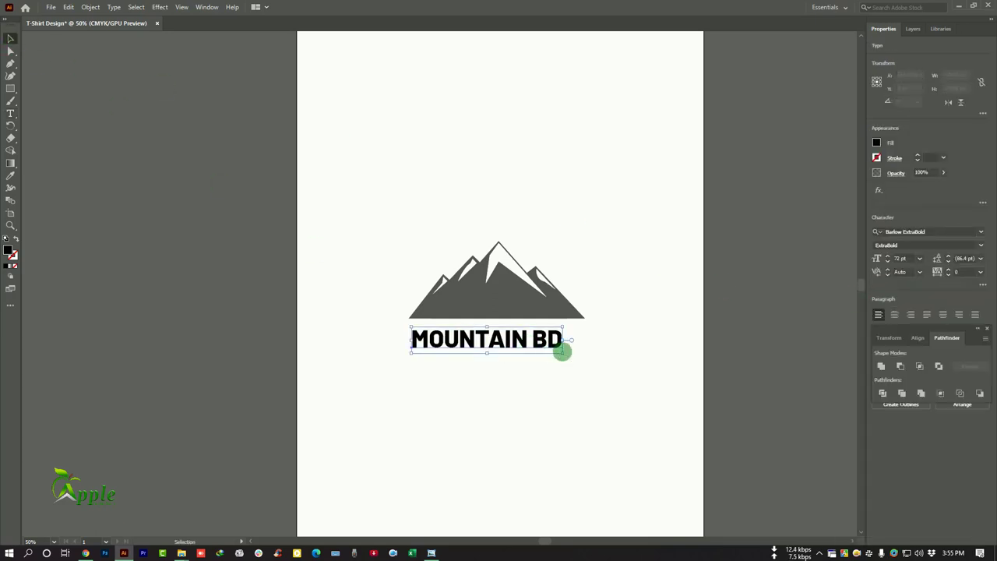
left_click_drag(563, 352, 586, 358)
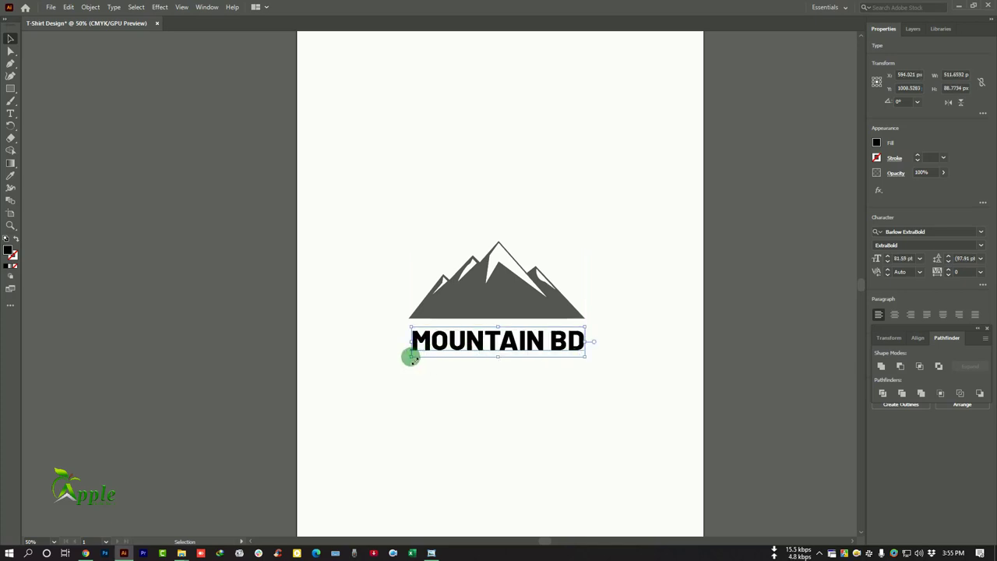
left_click_drag(411, 357, 408, 356)
left_click_drag(498, 359, 499, 364)
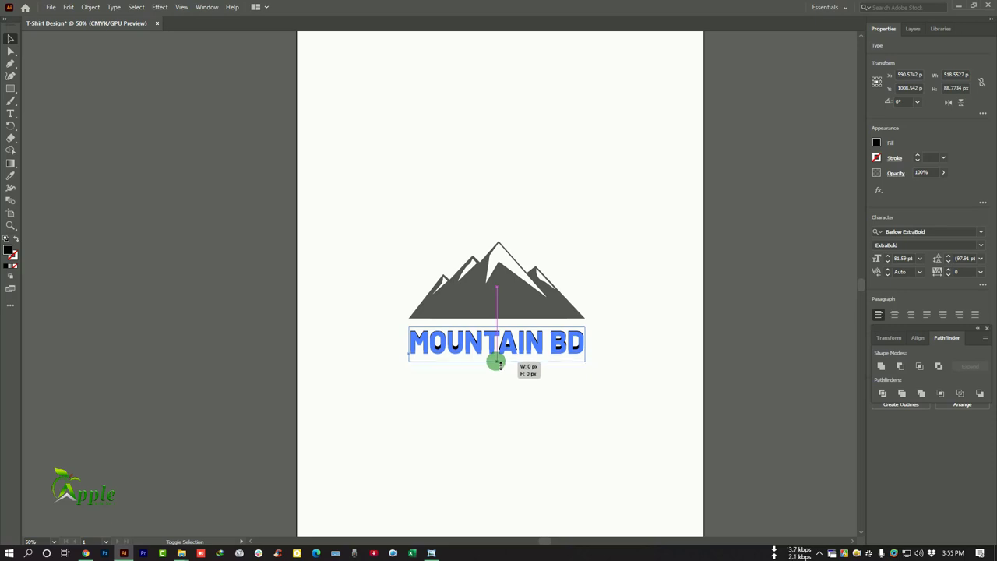
left_click_drag(497, 362, 527, 344)
left_click(581, 378)
left_click(528, 350)
left_click(569, 392)
left_click(569, 350)
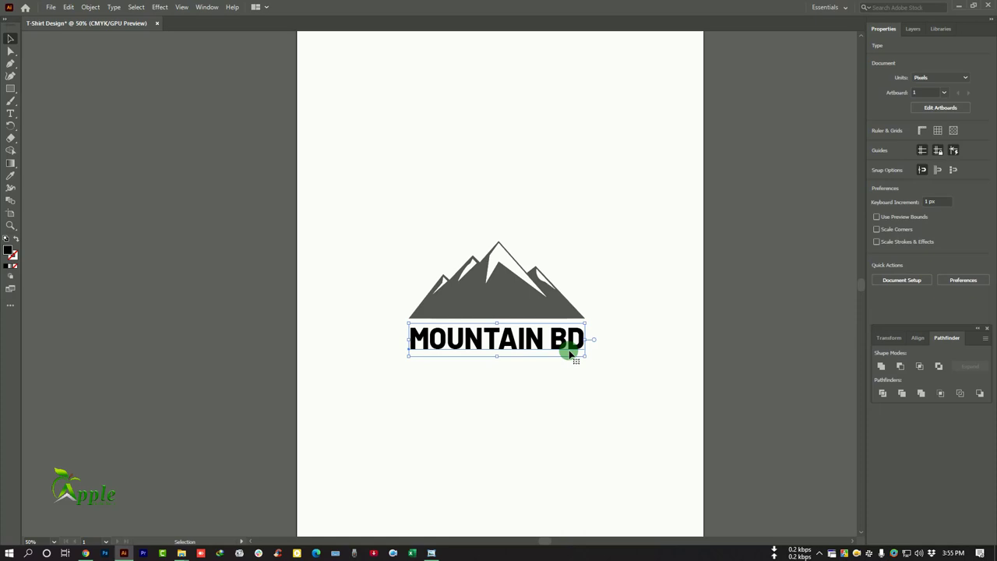
Colour the text the mountain's dark grey with the Eyedropper.
left_click(11, 179)
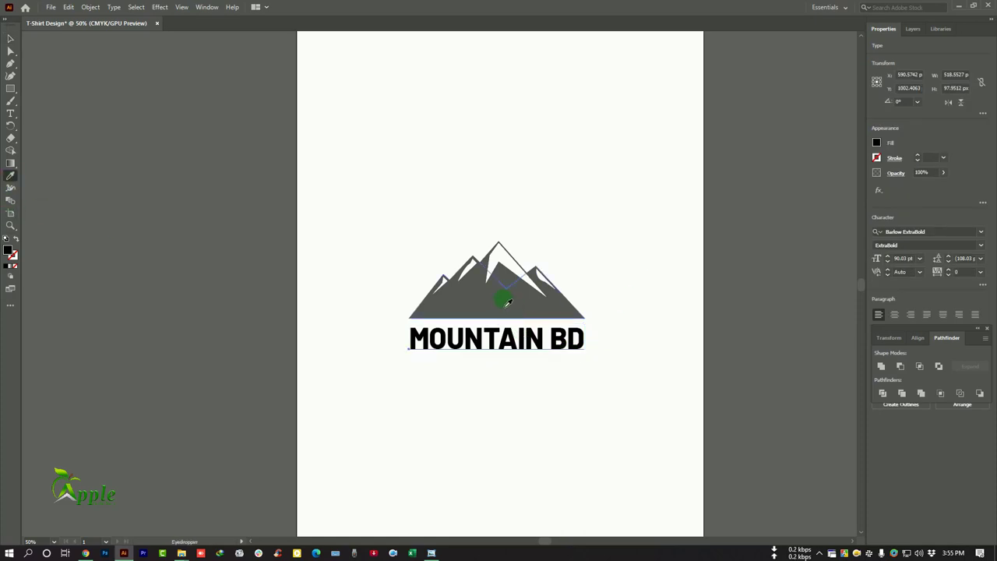
left_click(506, 303)
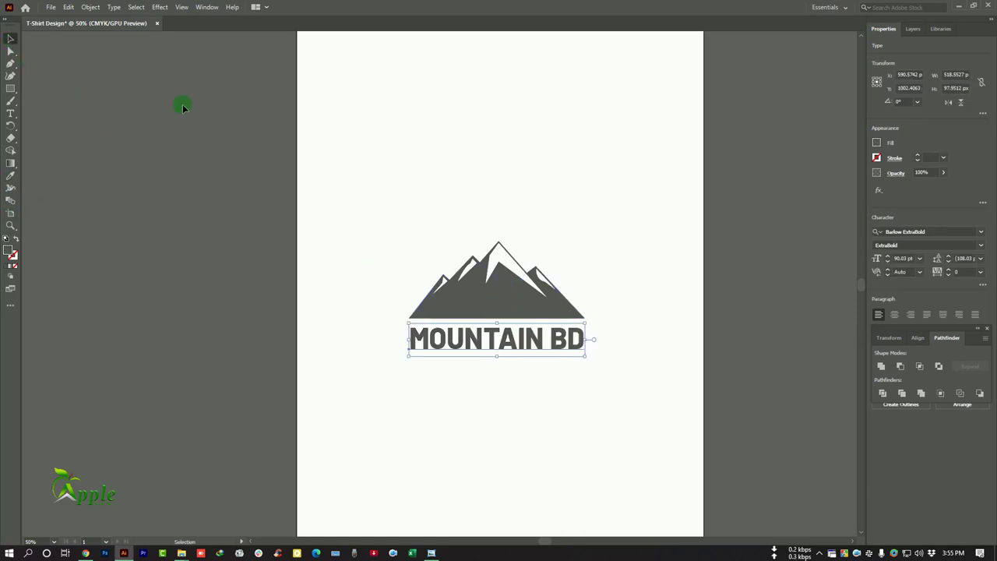
left_click(612, 371)
key("v")
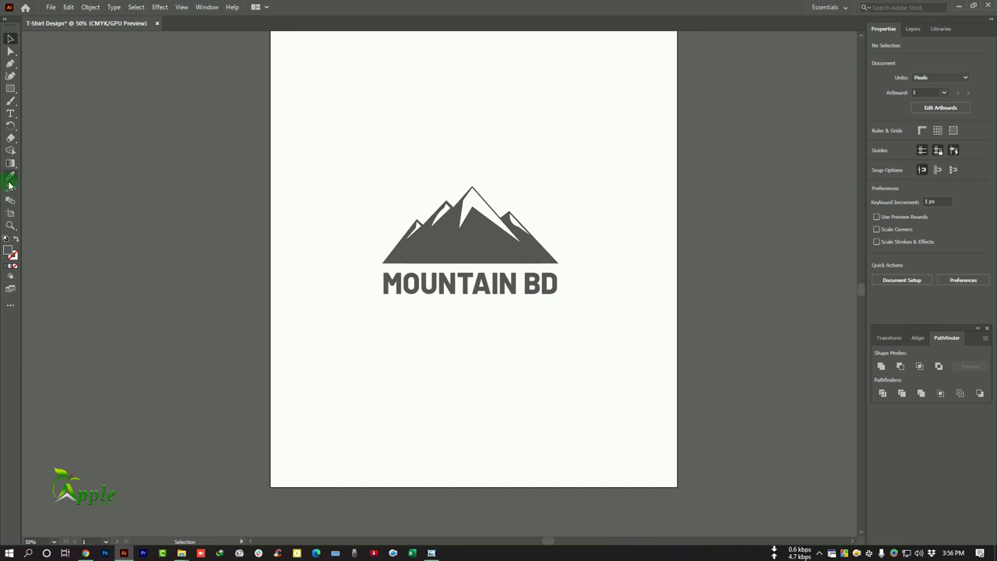
Change the text to 'MOUNTAINSBD' and reposition it under the mountain.
left_click(10, 115)
left_click(521, 284)
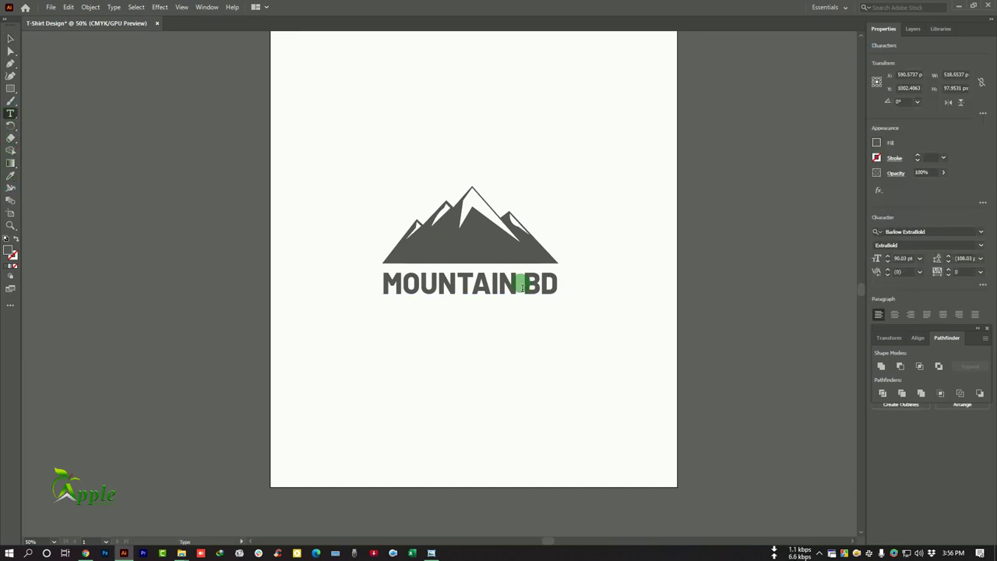
key("Delete")
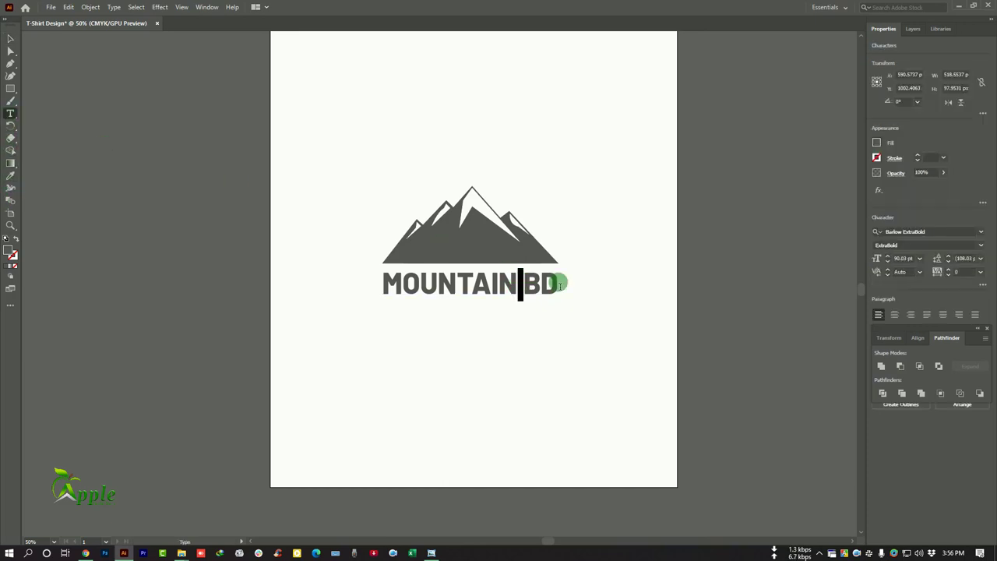
type("S")
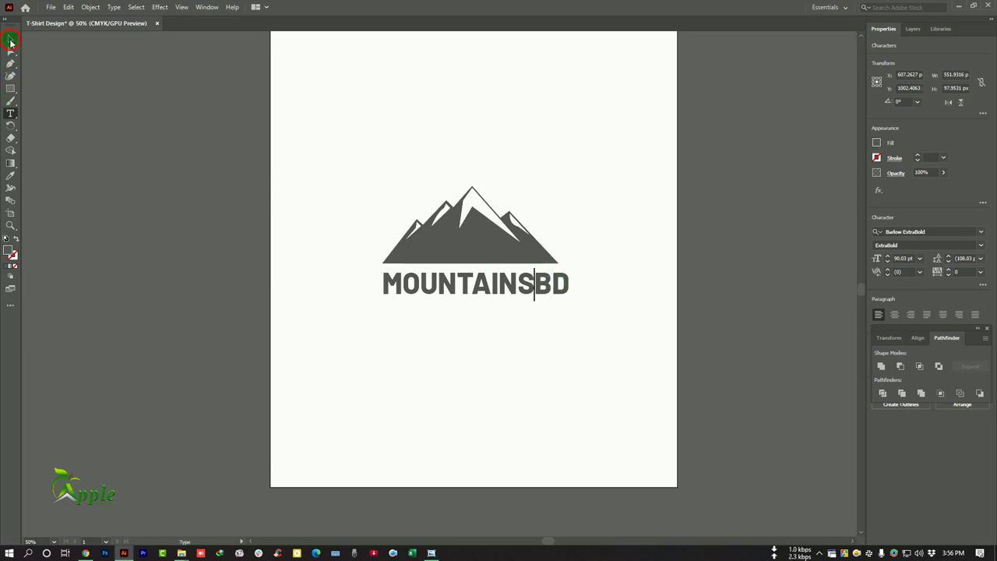
left_click(10, 40)
left_click_drag(574, 289, 560, 283)
Ungroup the gears illustration in the EPS document.
left_click(457, 338)
left_click(220, 23)
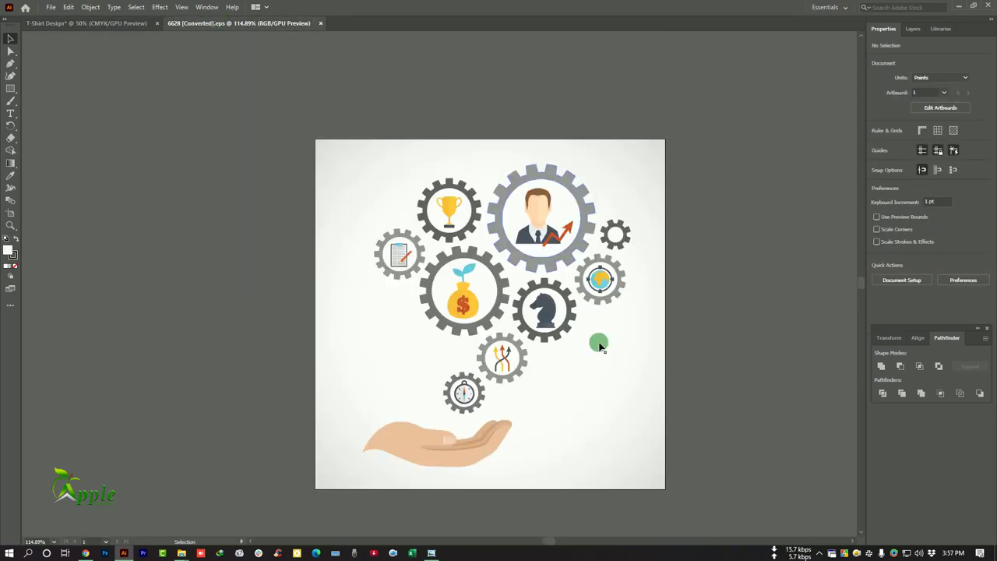
left_click(570, 179)
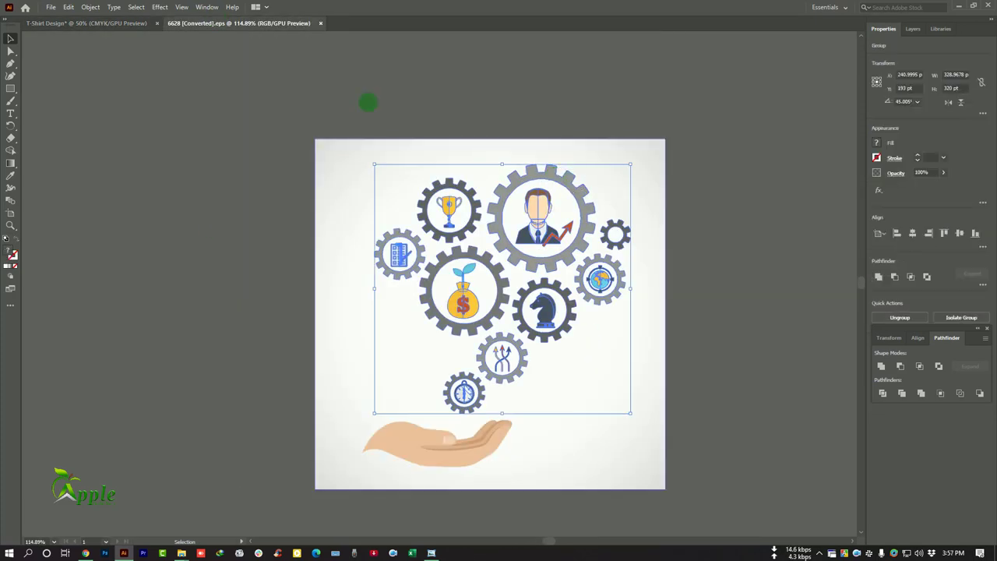
left_click(91, 7)
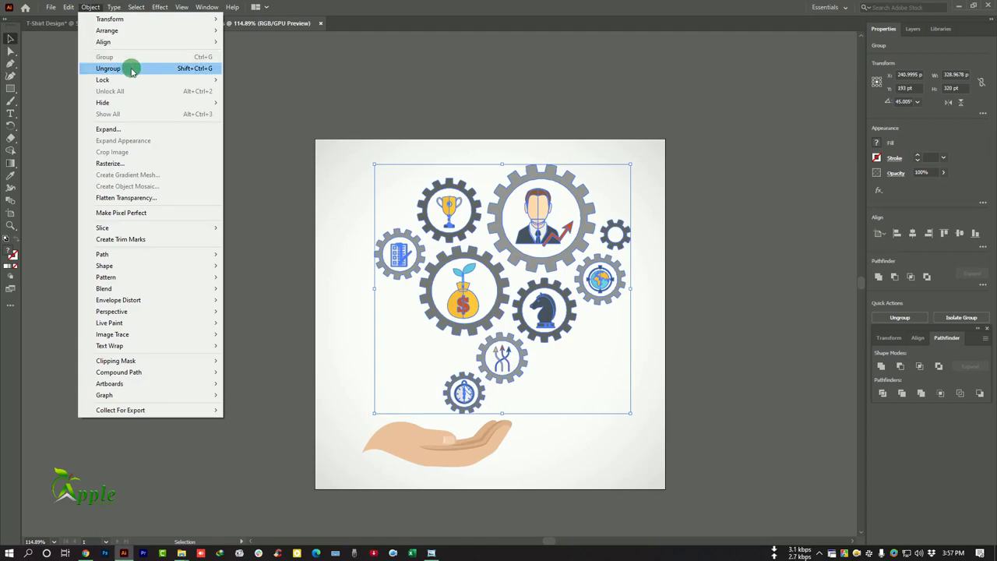
left_click(131, 67)
Drag the money-bag gear into T-Shirt Design and place it large below MOUNTAINSBD.
left_click(352, 325)
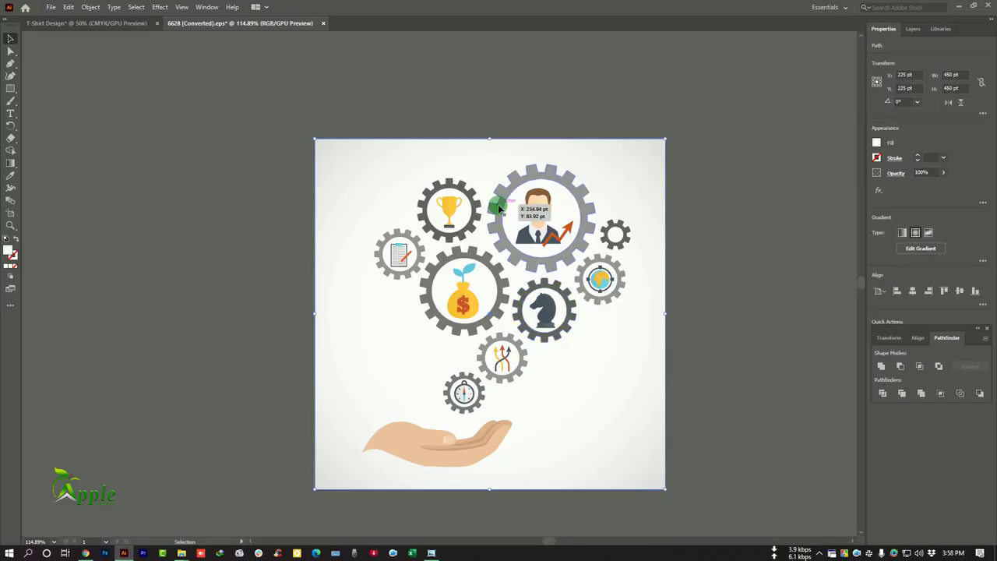
left_click(494, 268)
left_click_drag(494, 269, 147, 29)
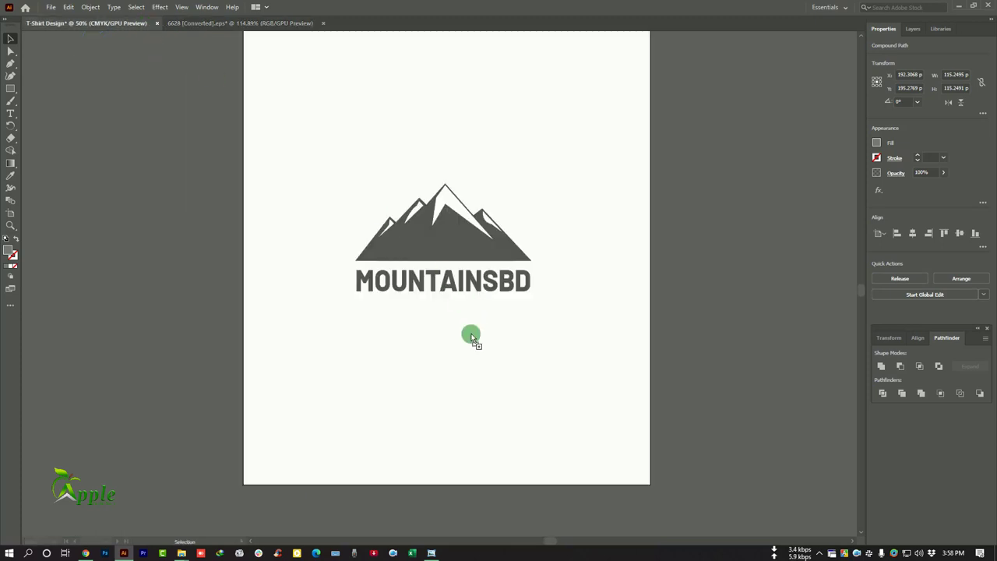
mouse_move(471, 337)
left_mouse_down()
mouse_move(462, 370)
mouse_move(523, 452)
mouse_move(512, 436)
left_mouse_up()
Draw a rectangle covering the gear's top half and select it together with the gear.
left_click(10, 138)
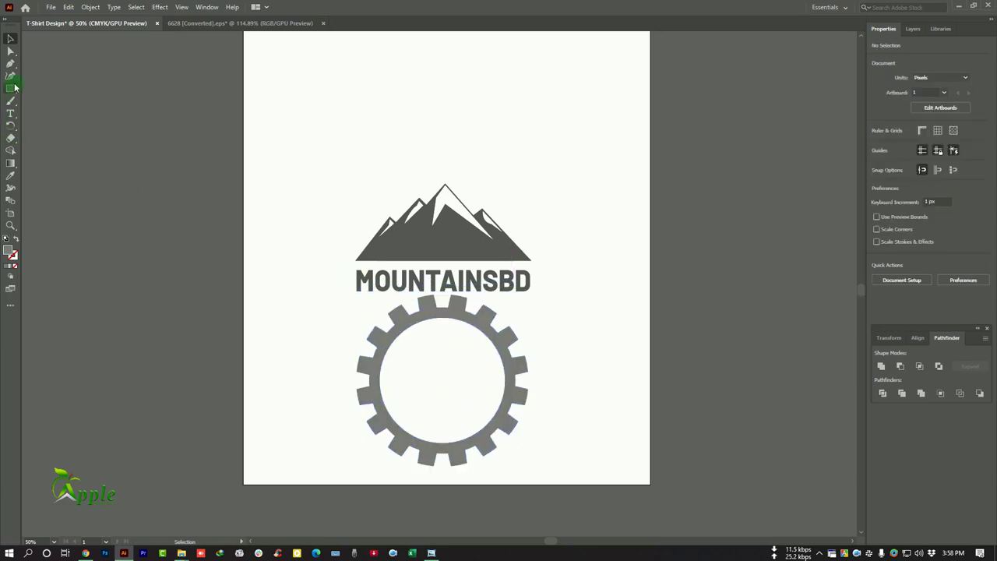
left_click(12, 88)
mouse_move(332, 292)
left_mouse_down()
mouse_move(565, 380)
mouse_move(550, 383)
left_mouse_up()
left_click(16, 38)
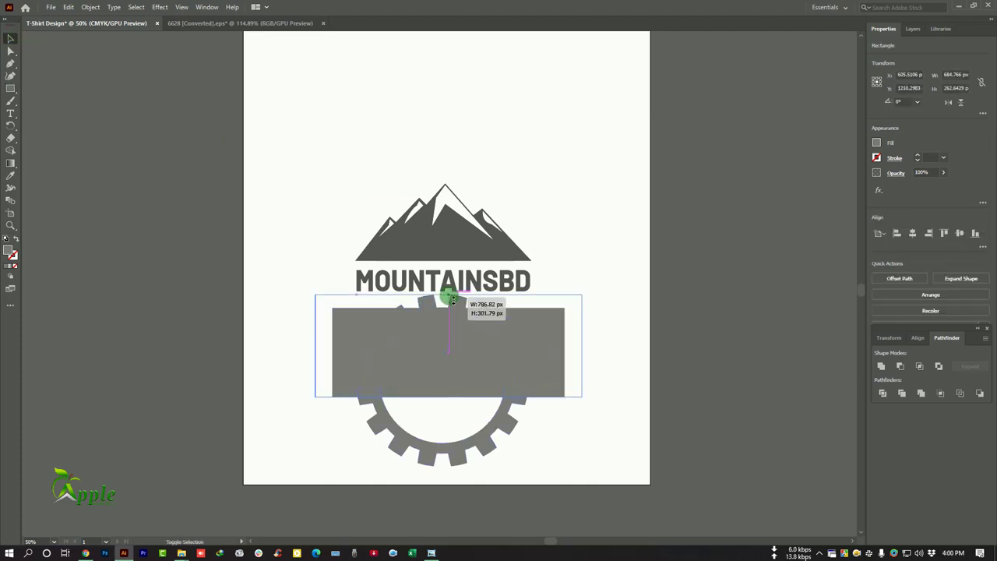
left_click_drag(452, 310, 452, 288)
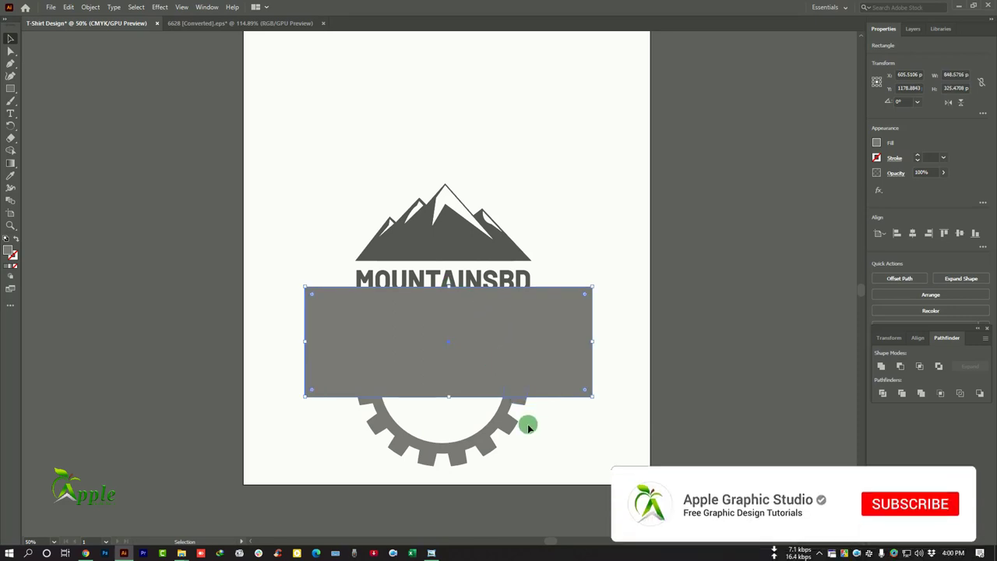
left_click(503, 427, "shift")
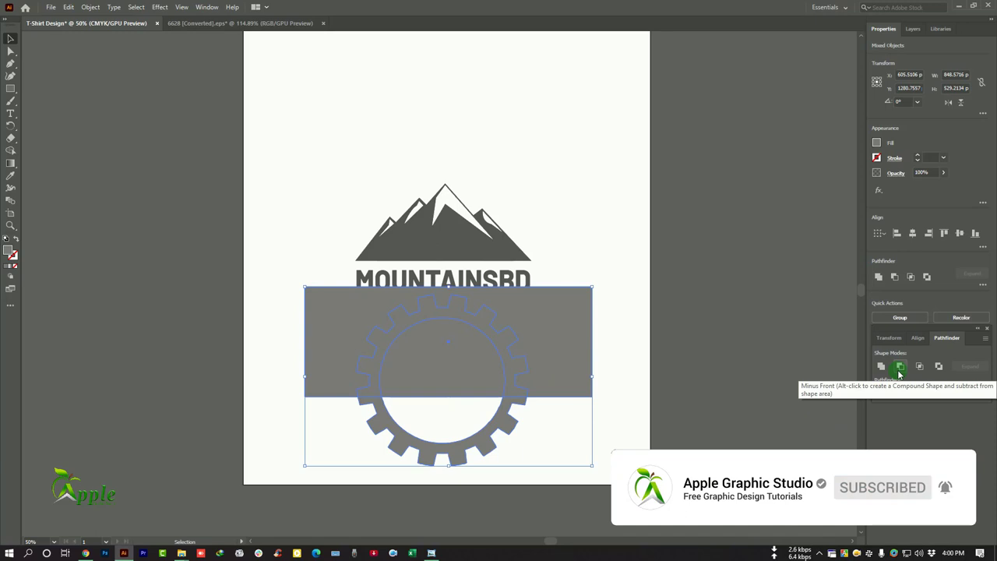
Cut the top half away with Pathfinder Minus Front, then move and enlarge the half gear under MOUNTAINSBD.
left_click(900, 367)
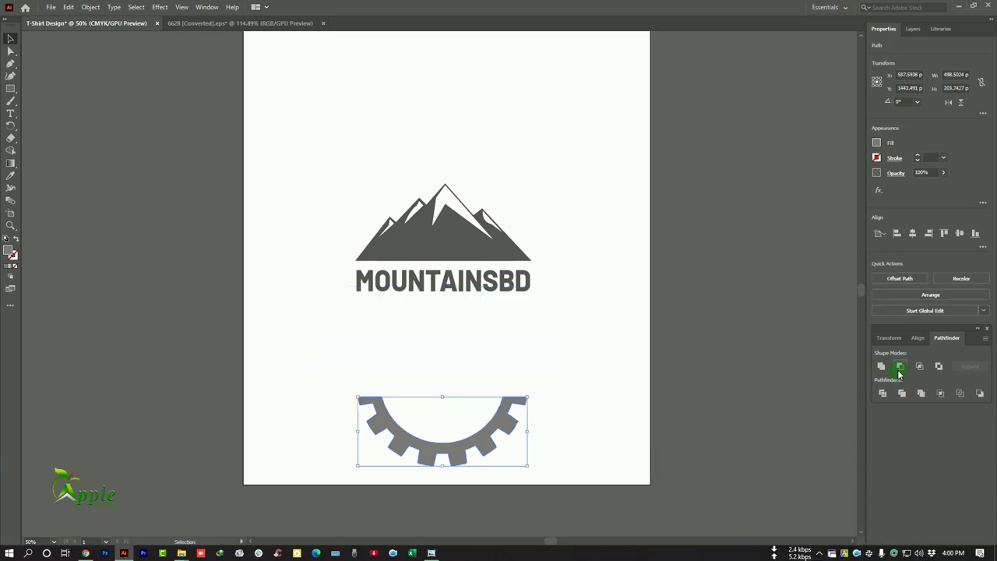
left_click_drag(478, 445, 524, 316)
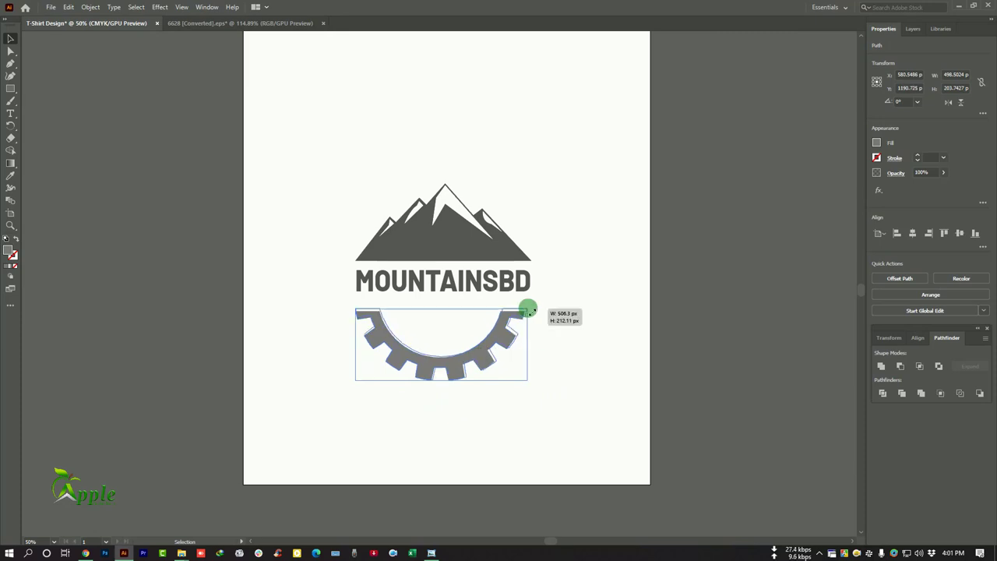
left_click_drag(523, 317, 532, 305)
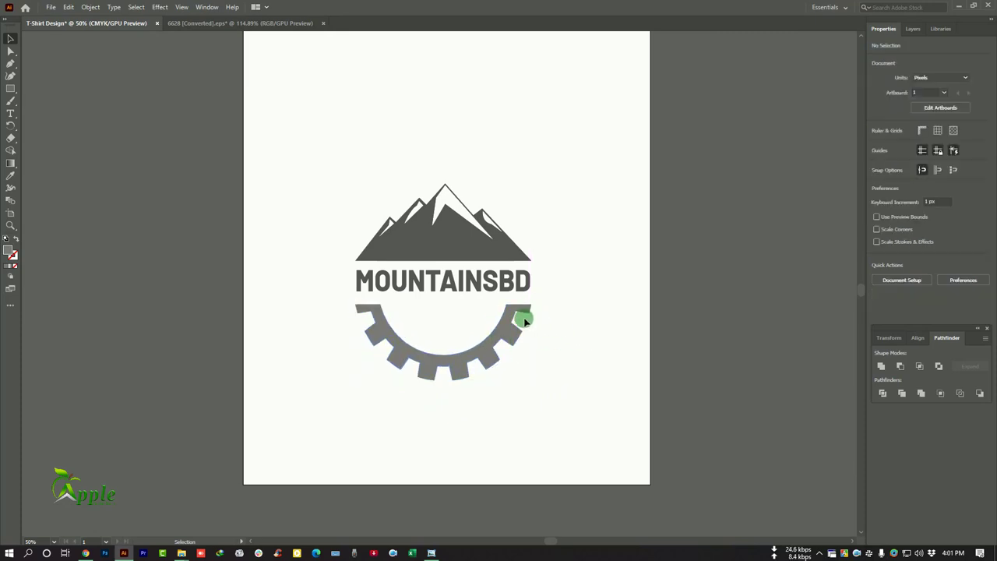
Enlarge MOUNTAINSBD and move it down, nudging the half gear down and then back up toward it.
key("shift+Down")
key("shift+Down")
key("shift+Down")
key("shift+Down")
key("shift+Down")
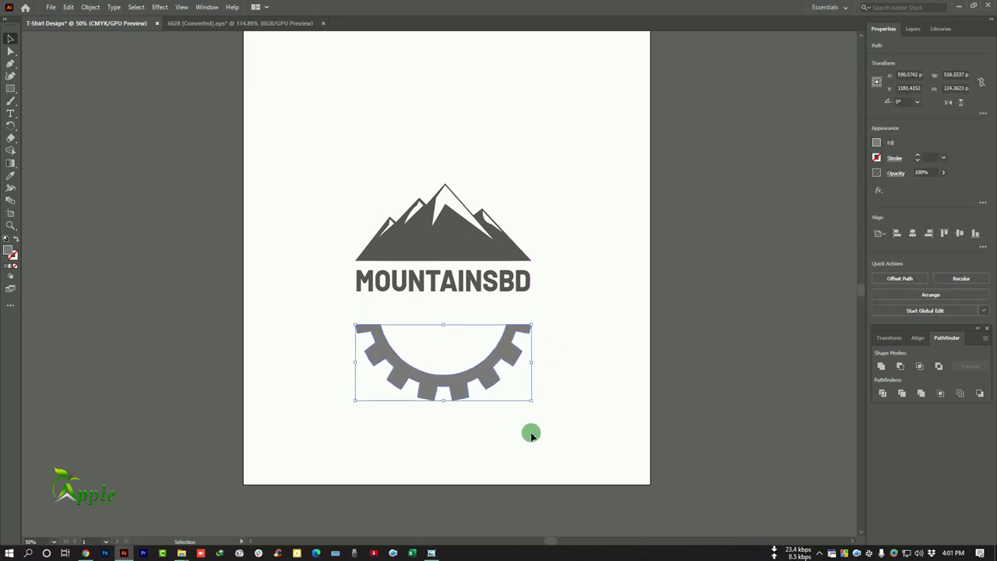
key("shift+Down")
key("shift+Down")
left_click(460, 283)
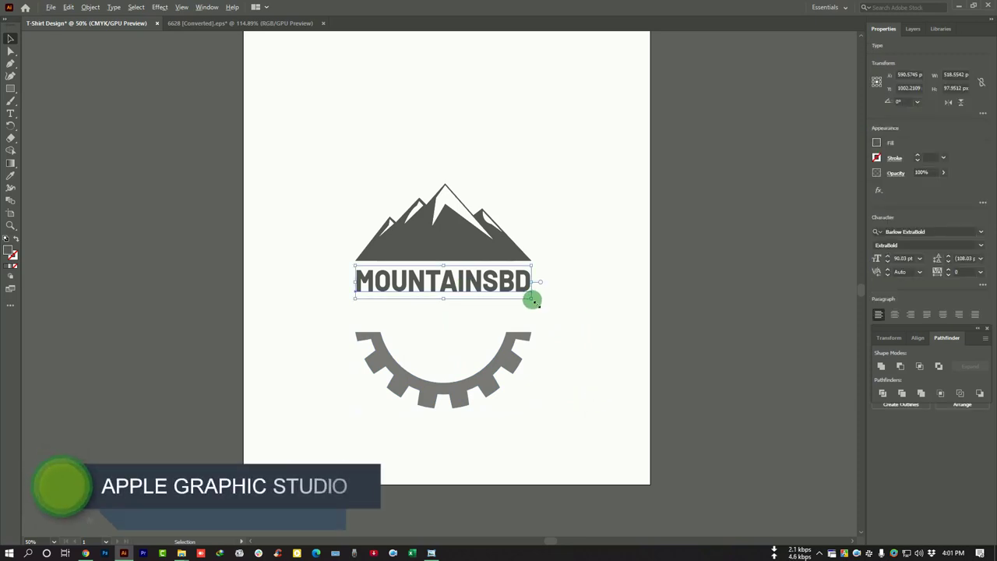
left_click_drag(532, 297, 613, 314)
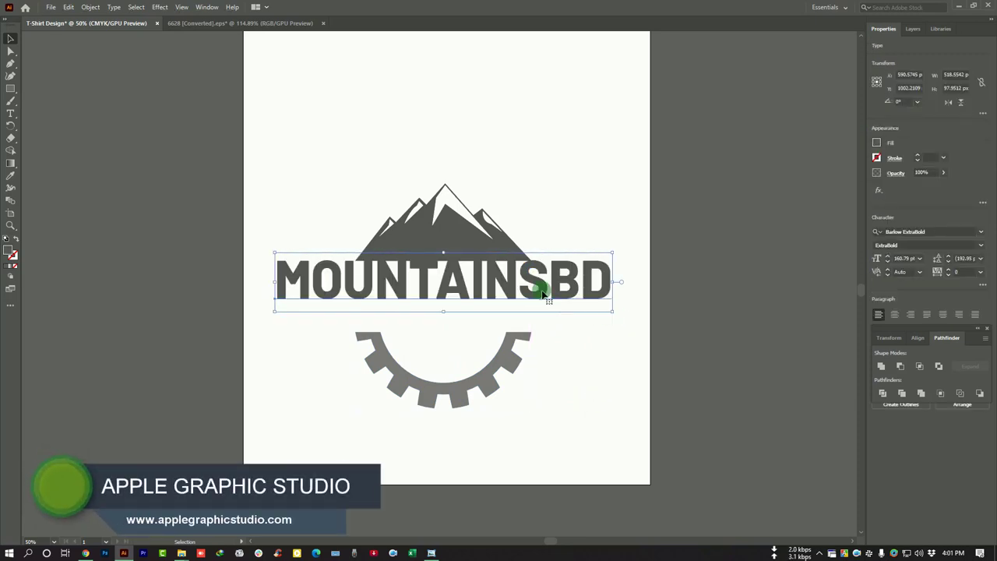
mouse_move(528, 280)
left_mouse_down()
mouse_move(532, 297)
mouse_move(541, 286)
mouse_move(575, 289)
left_mouse_up()
key("ctrl+shift+a")
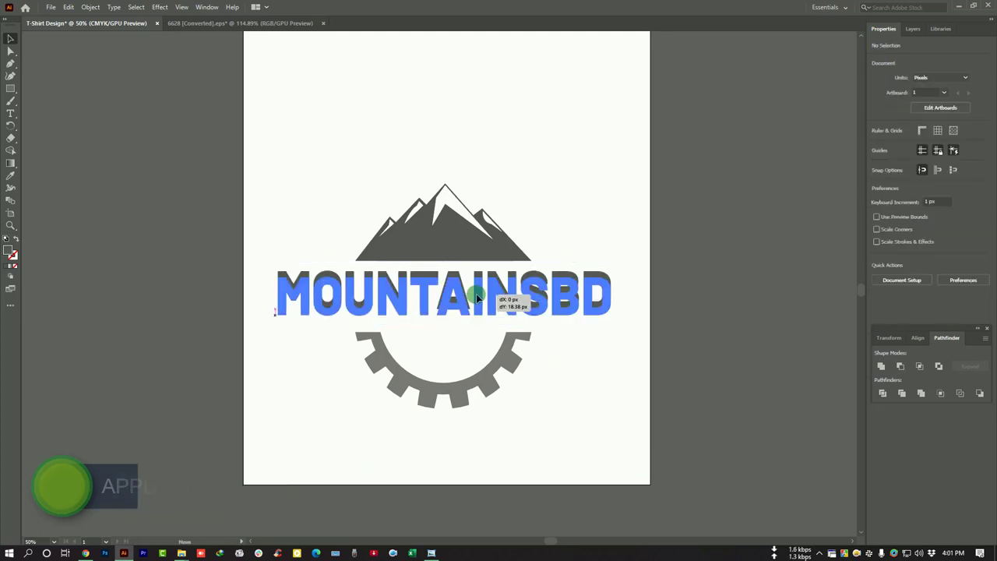
left_click(505, 359)
key("shift+Up")
key("shift+Up")
key("shift+Up")
Shrink MOUNTAINSBD around its centre and fine-tune its size above the half gear.
left_click(507, 242)
left_click(600, 300)
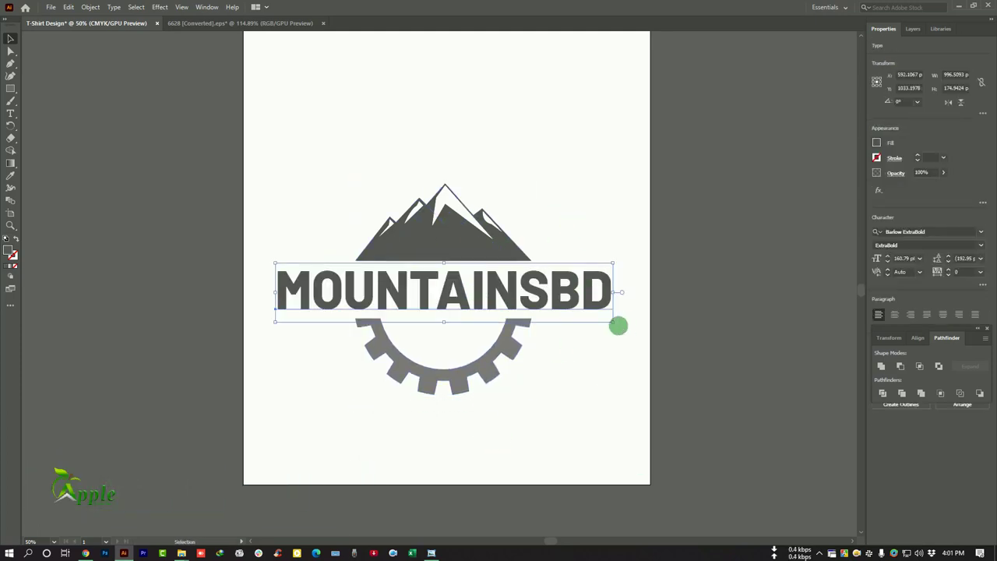
left_click_drag(612, 315, 578, 315)
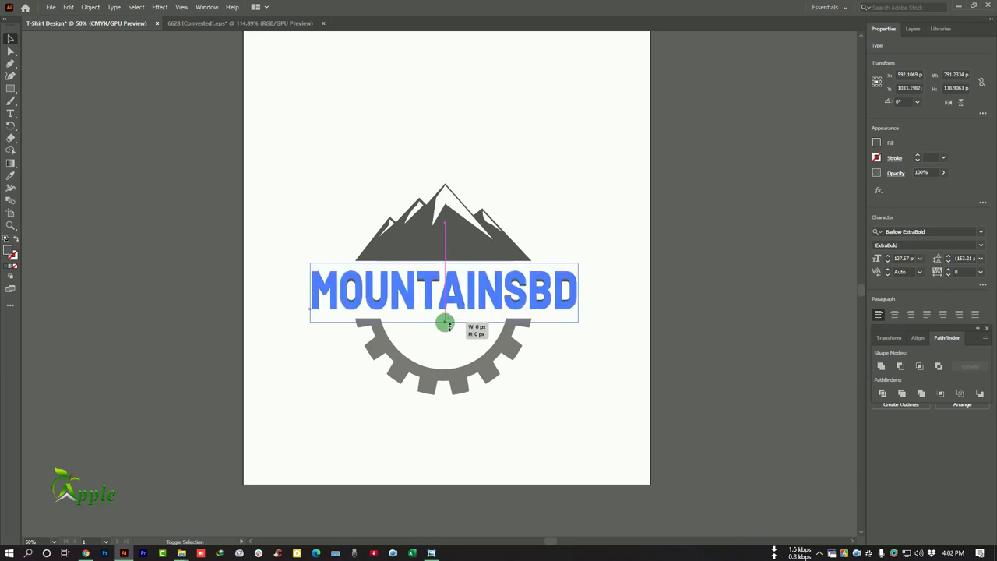
left_click_drag(445, 317, 445, 321)
left_click(607, 334)
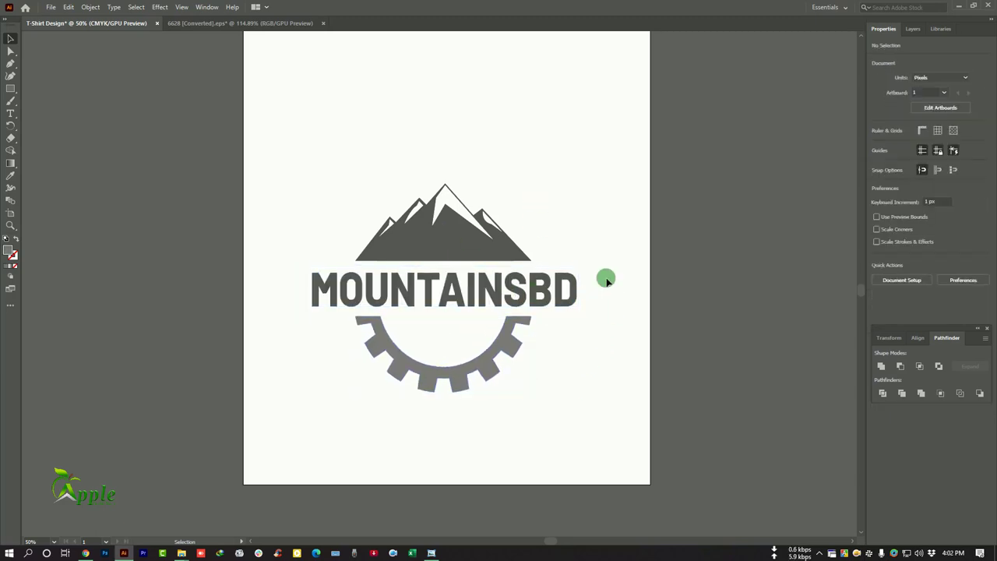
scroll(443, 289, "down", 1)
scroll(444, 289, "up", 1)
key("v")
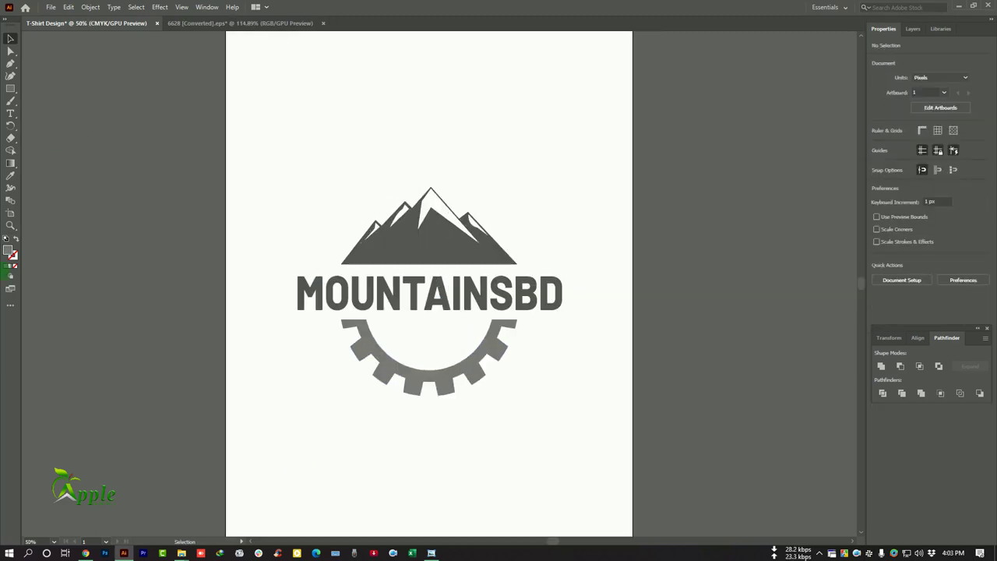
Add the title 'Premium Resourts' and centre it above the mountain.
left_click(11, 114)
left_click(358, 183)
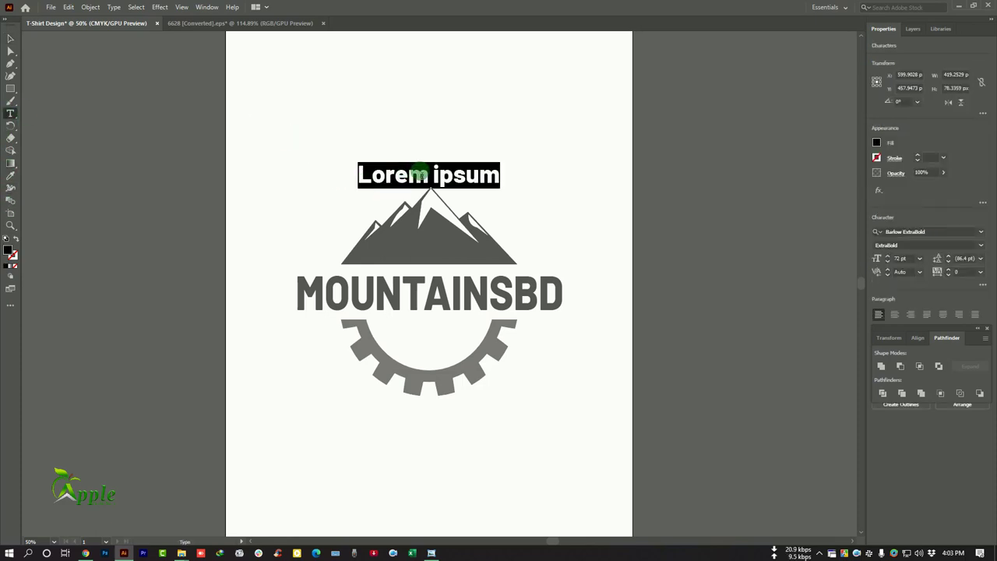
type("Pre")
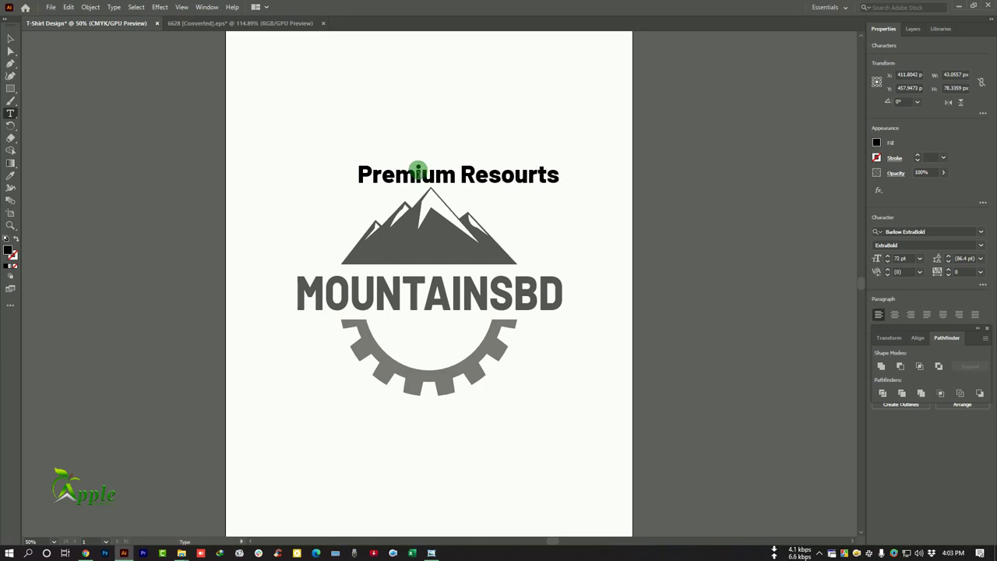
left_click(10, 39)
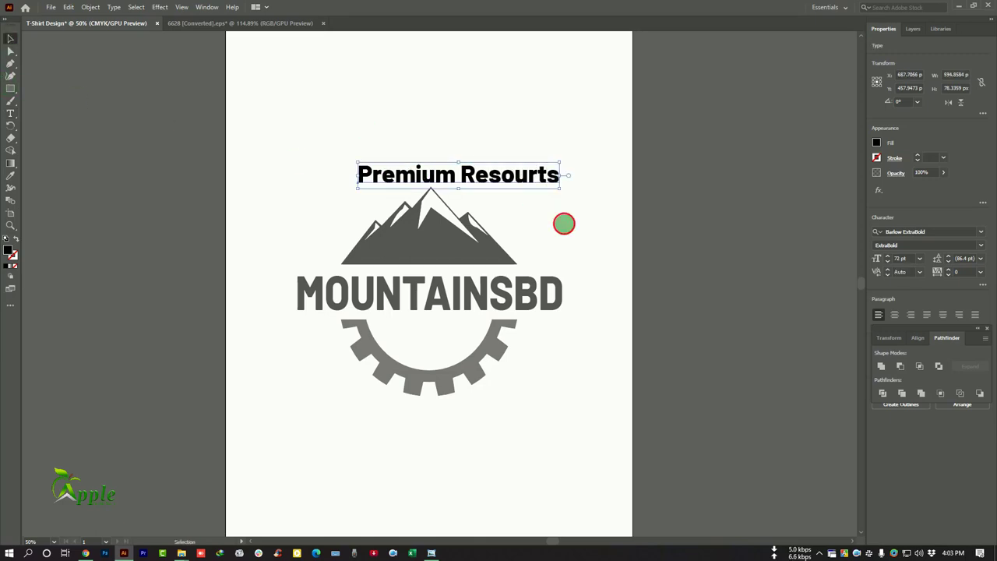
left_click(564, 223)
mouse_move(517, 173)
left_mouse_down()
mouse_move(503, 177)
mouse_move(440, 324)
left_mouse_up()
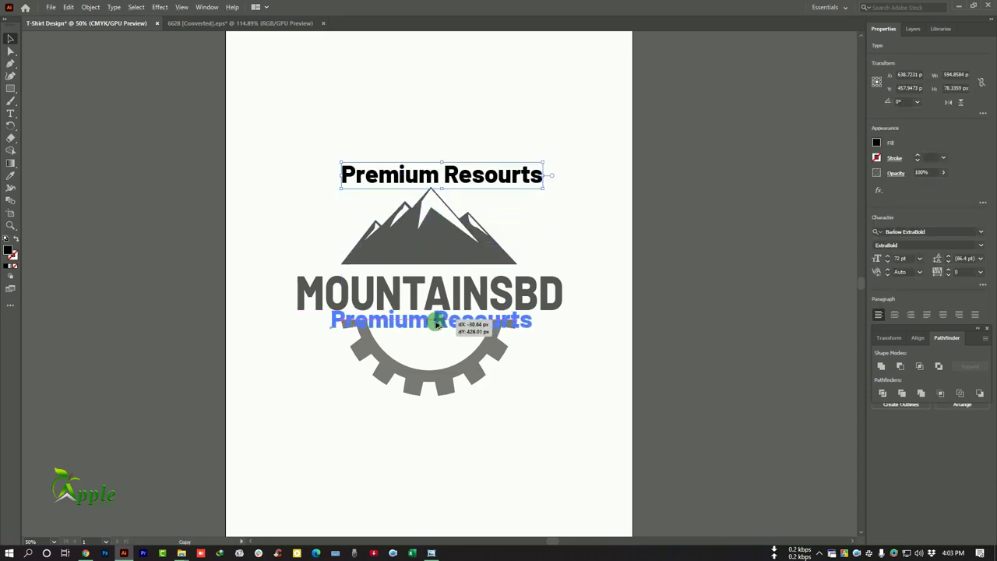
Alt-drag a copy of 'Premium Resourts' into the gear arc and scale it down to fit.
left_click_drag(440, 323, 438, 324, "alt")
left_click_drag(534, 333, 488, 328, "alt")
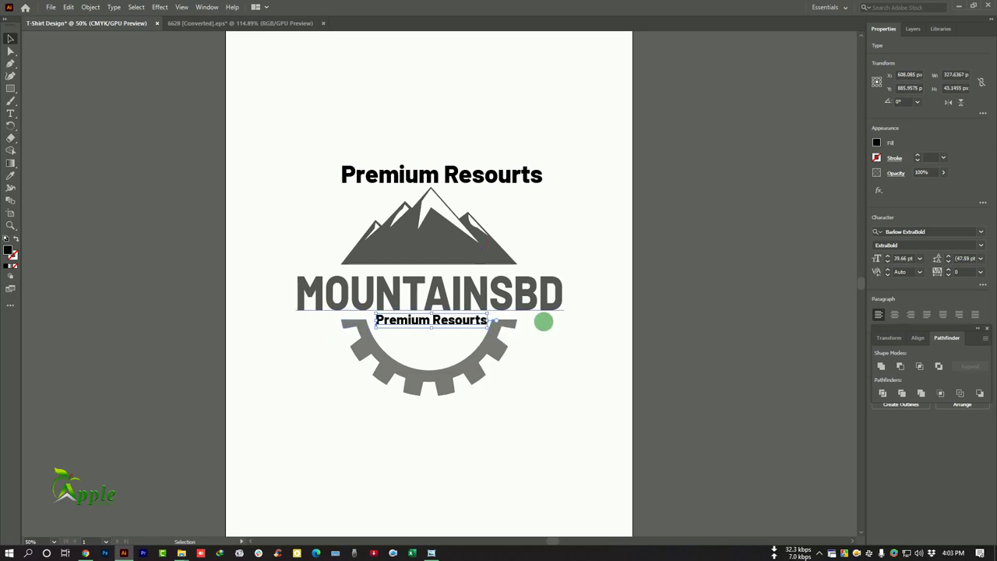
left_click(540, 321)
left_click(445, 318)
left_click(519, 436)
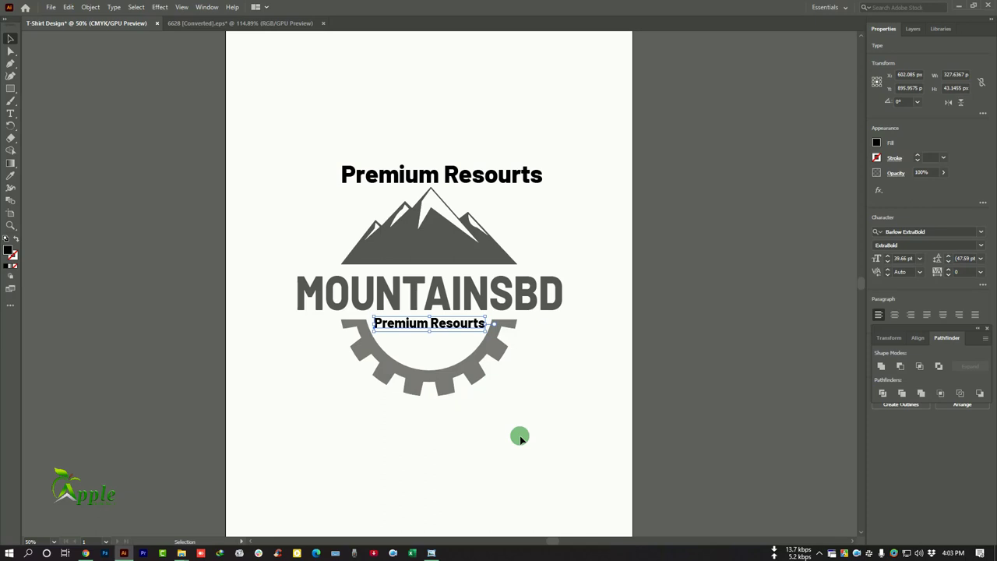
left_click(442, 175)
Draw a large circle around the badge and set it to no fill.
right_click(11, 89)
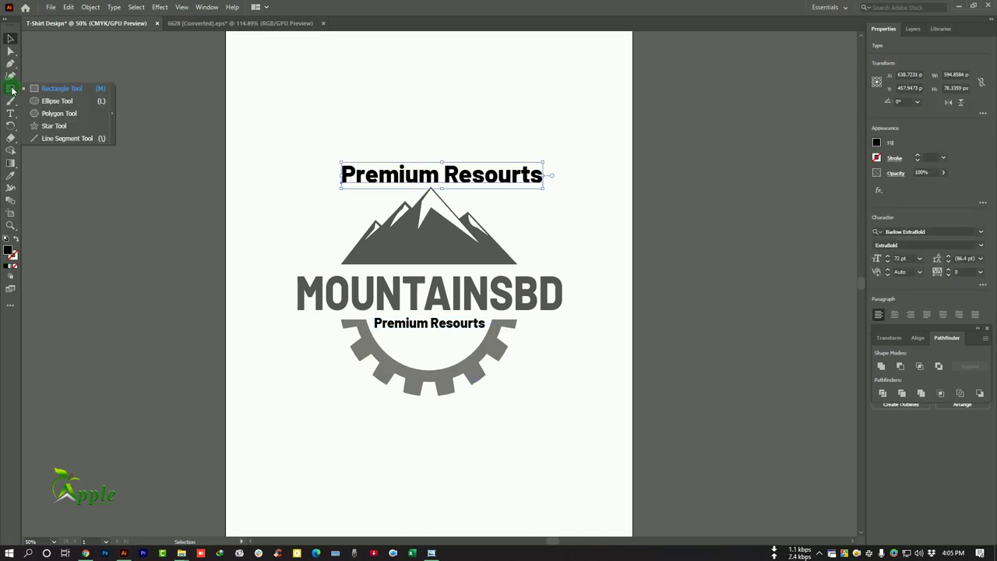
left_click(74, 101)
left_click_drag(268, 122, 588, 429)
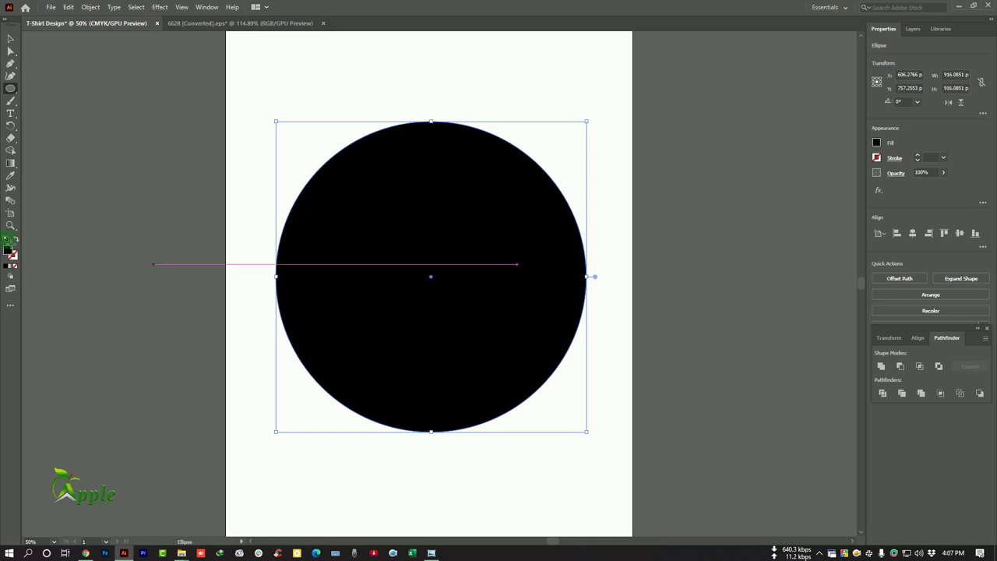
double_click(10, 251)
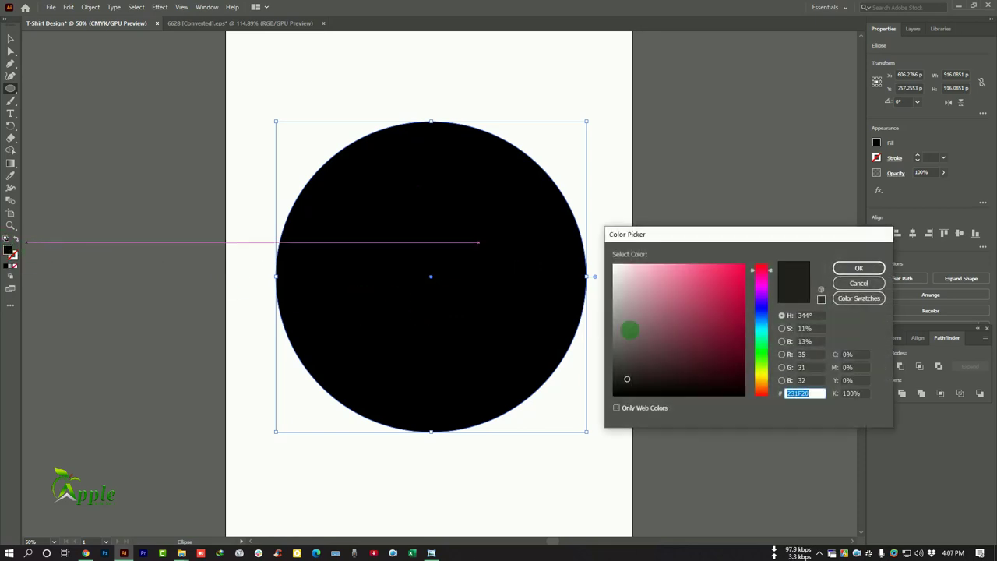
left_click(608, 266)
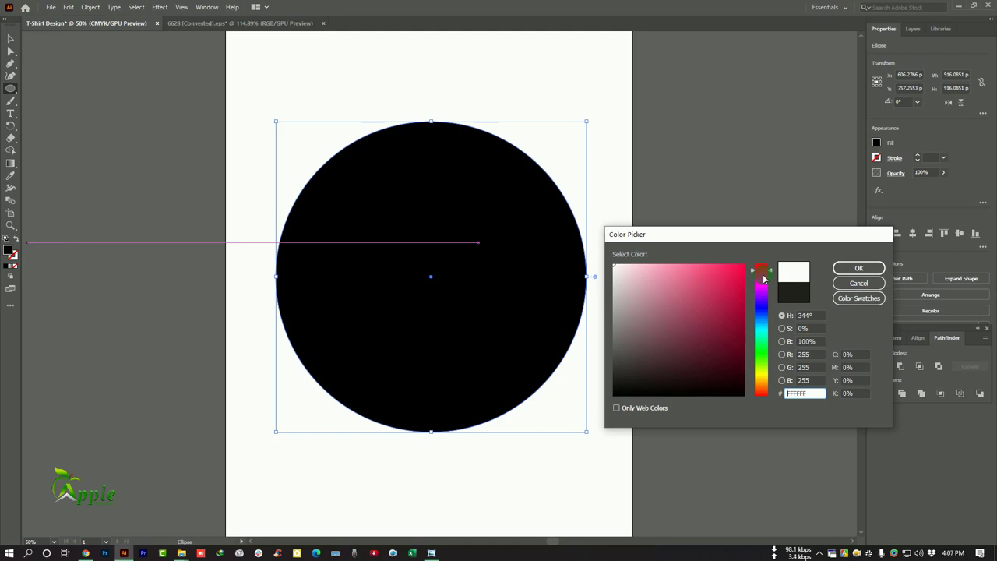
left_click(859, 268)
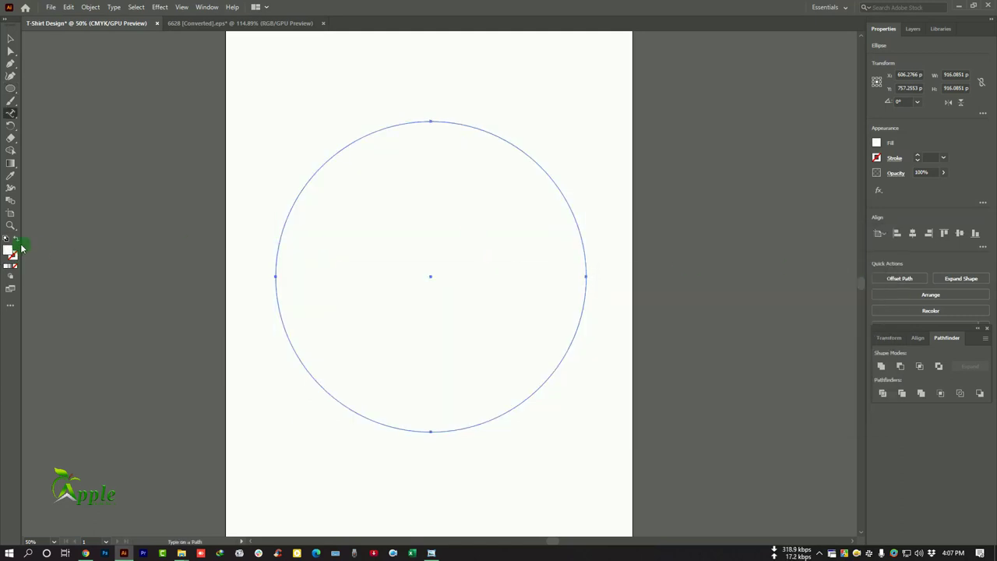
left_click(14, 238)
left_click(340, 138)
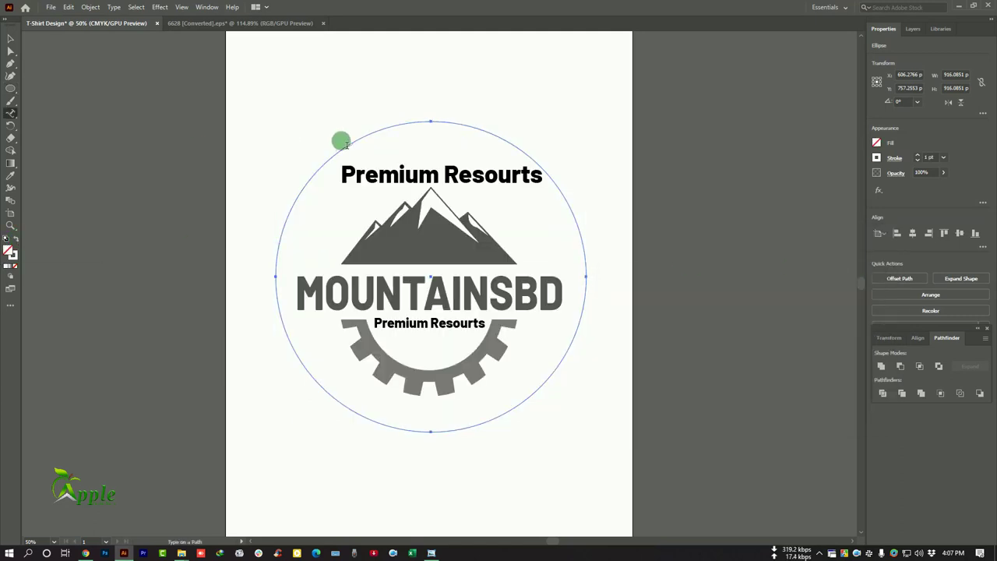
Type 'South City H' along the top of the circle with Type on a Path and slide it into place.
left_click_drag(10, 114, 70, 134)
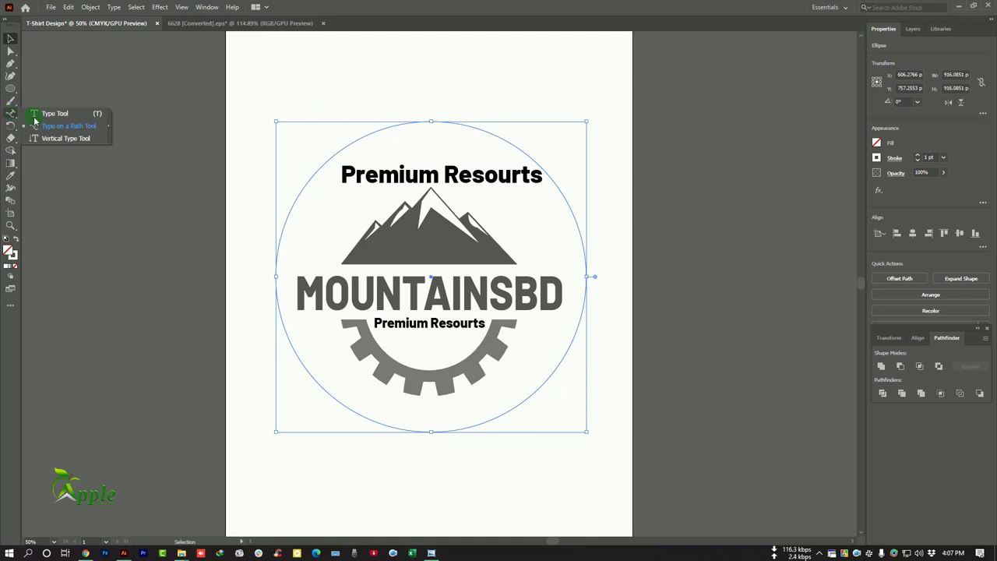
left_click(333, 145)
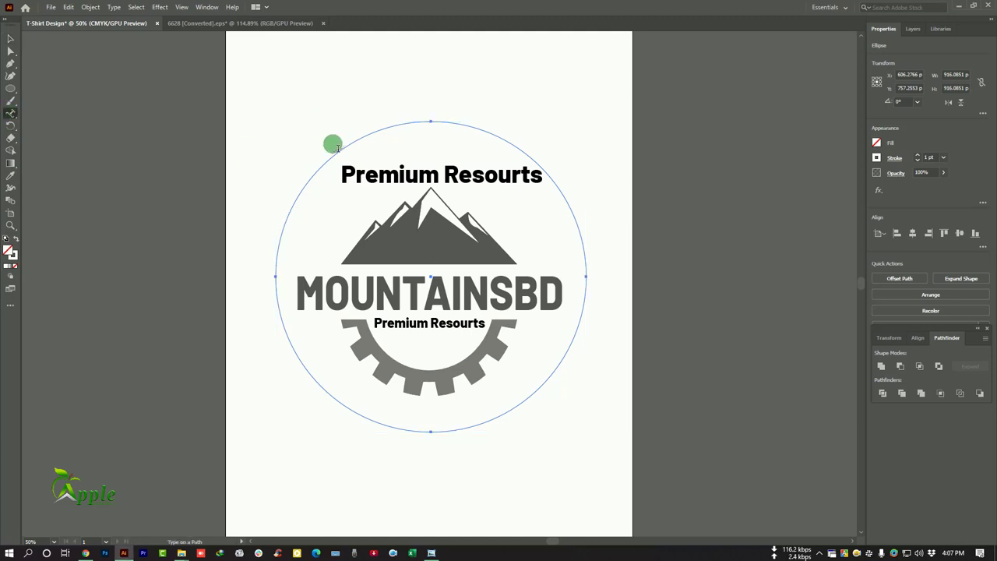
left_click(437, 123)
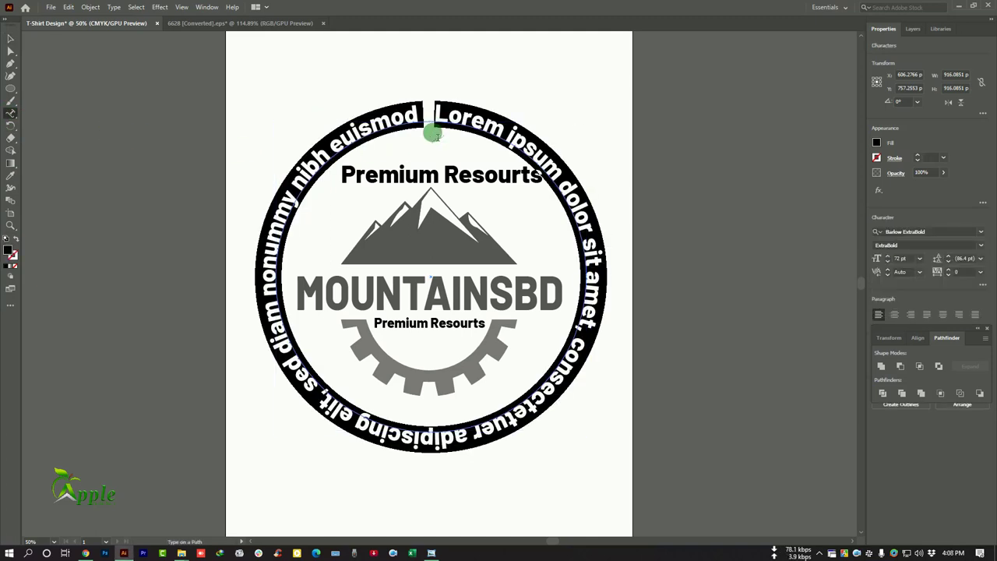
type("South City Hill Atra")
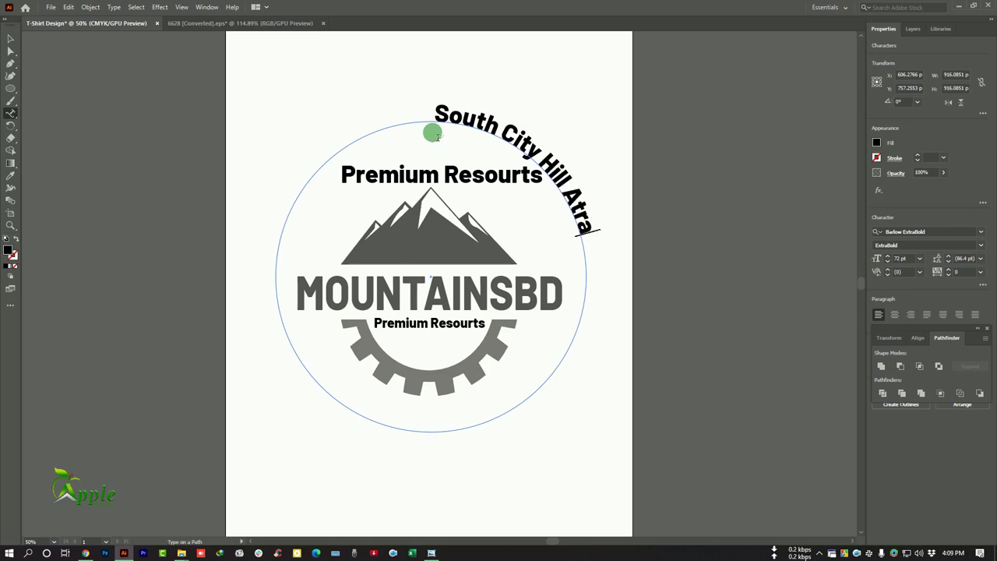
key("Escape")
left_click_drag(429, 109, 333, 144)
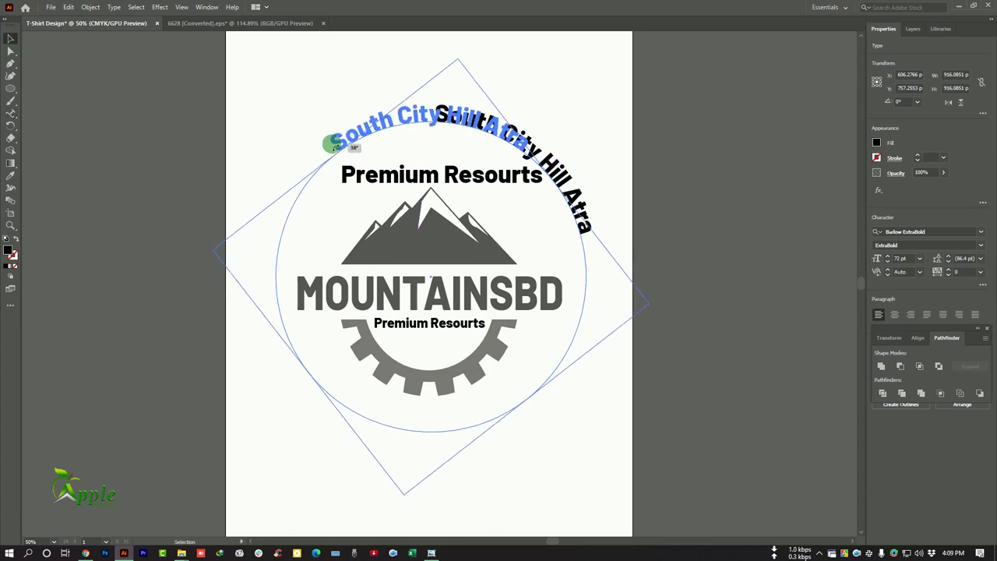
left_click_drag(333, 145, 334, 141)
left_click(511, 210)
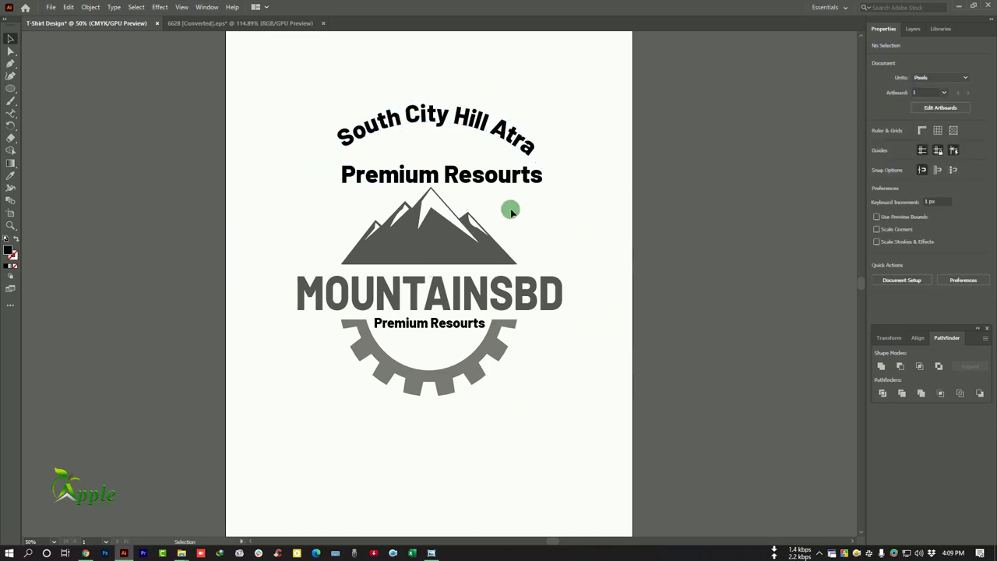
Delete the upper 'Premium Resourts' text and lower the curved text toward the mountain.
left_click(465, 197)
key("Delete")
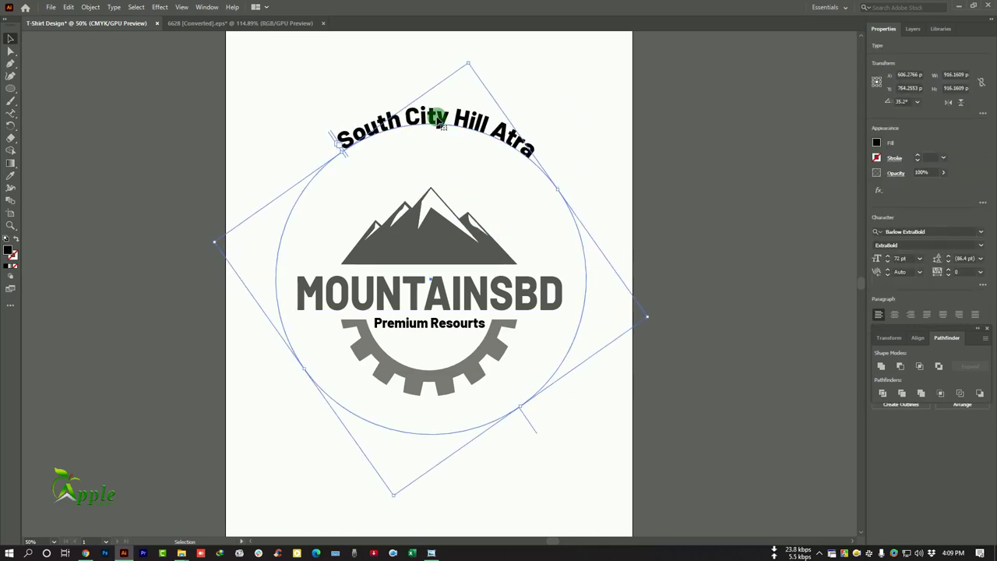
left_click_drag(437, 118, 547, 232)
left_click(651, 273)
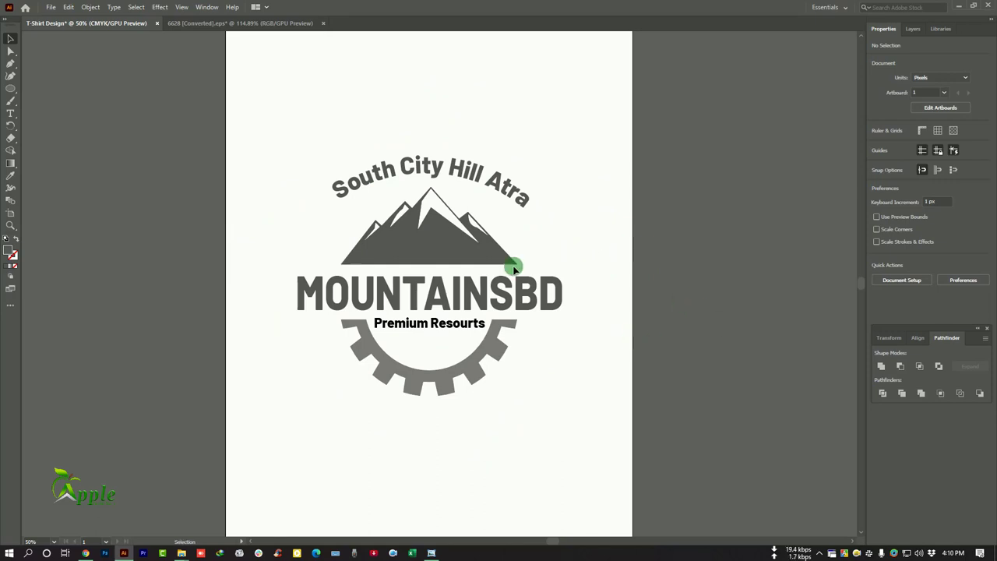
Replace the curved text with 'SOUTH CITY BANGLADESH', then rotate, shrink and nudge it over the mountain.
triple_click(445, 163)
type("SOUTH CITY BAN")
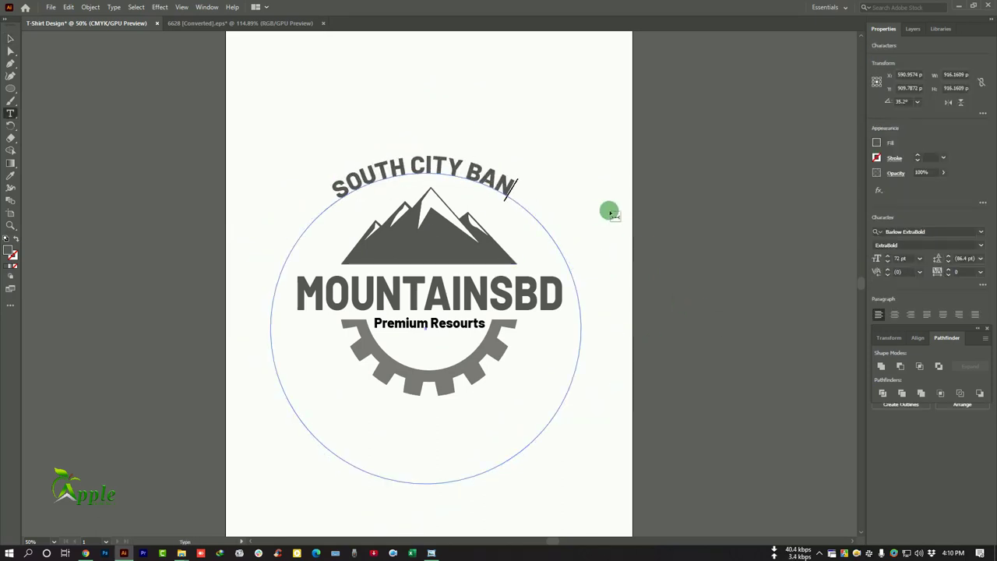
type("GLADESH")
key("Escape")
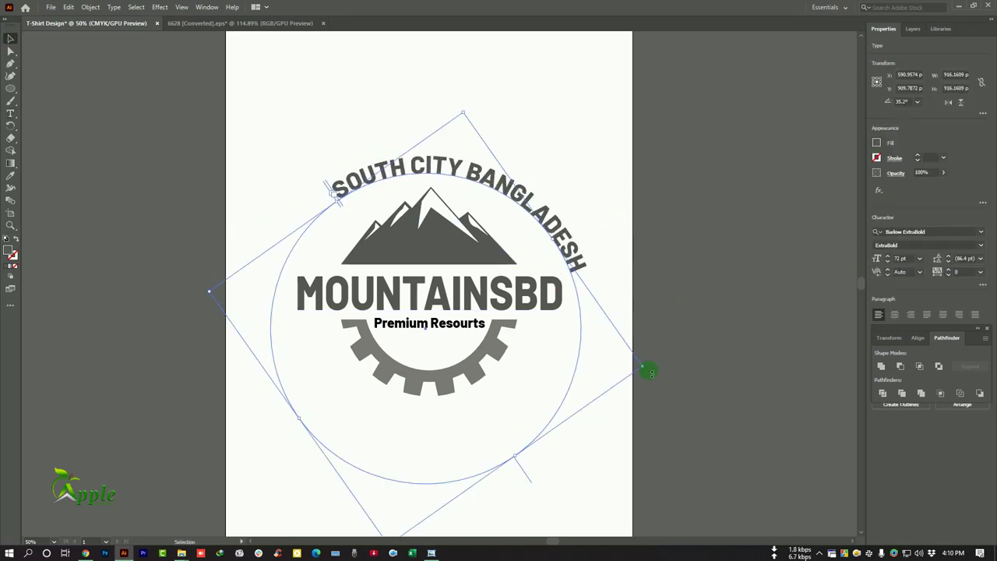
mouse_move(651, 373)
left_mouse_down()
mouse_move(623, 308)
mouse_move(599, 311)
left_mouse_up()
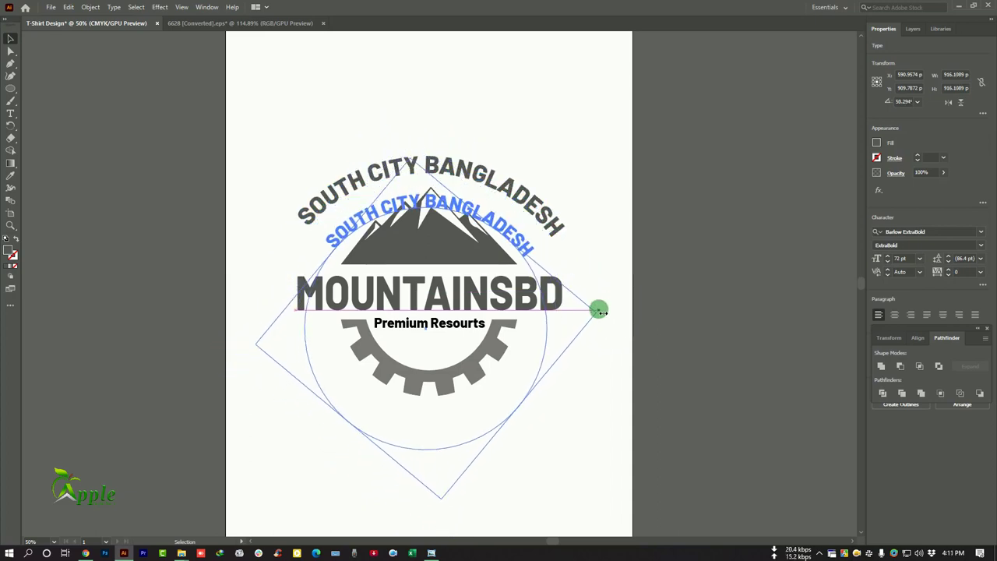
left_click_drag(600, 311, 594, 317)
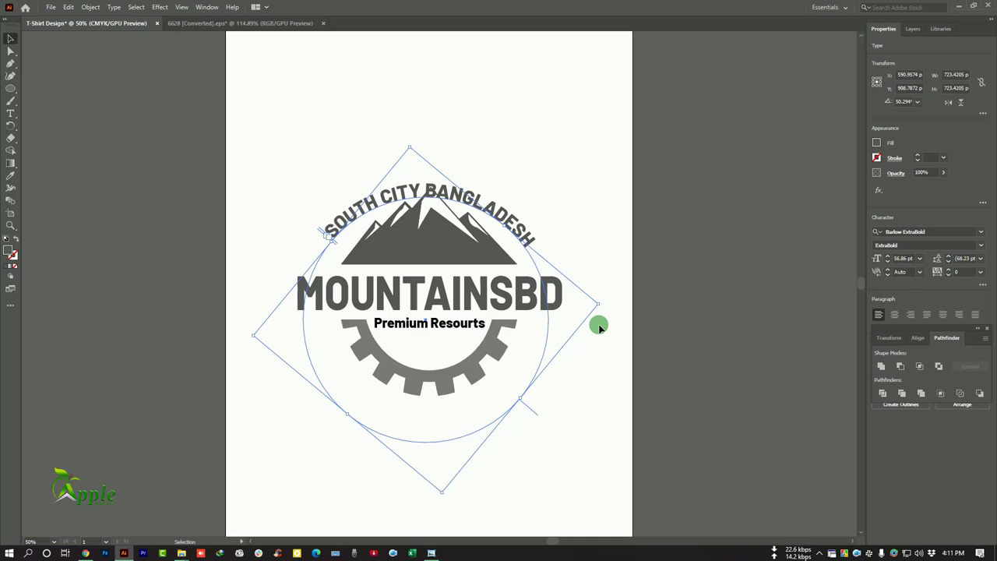
key("Up")
key("Up")
key("Up")
key("Up")
key("Up")
key("Up")
key("Up")
key("Up")
key("Up")
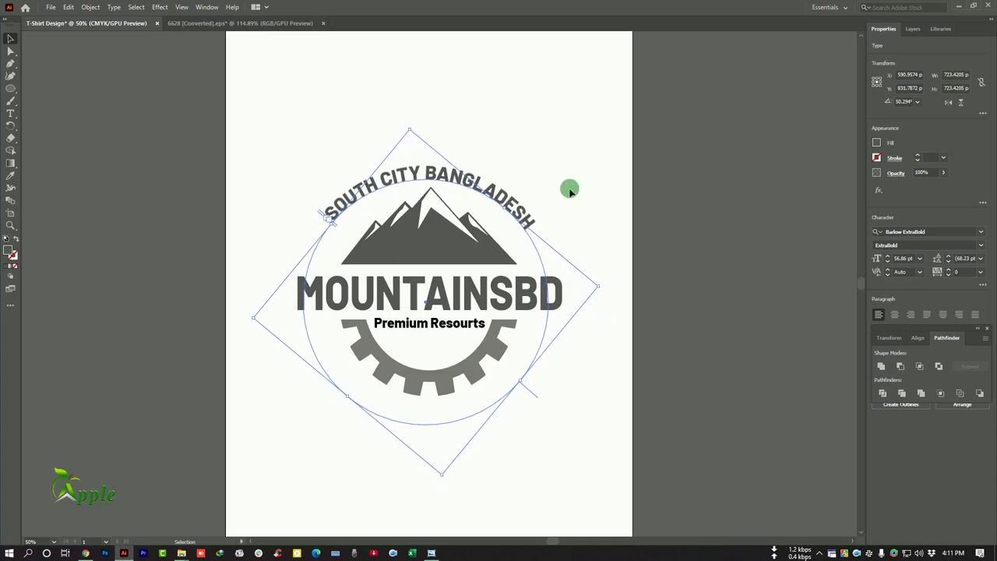
left_click(604, 219)
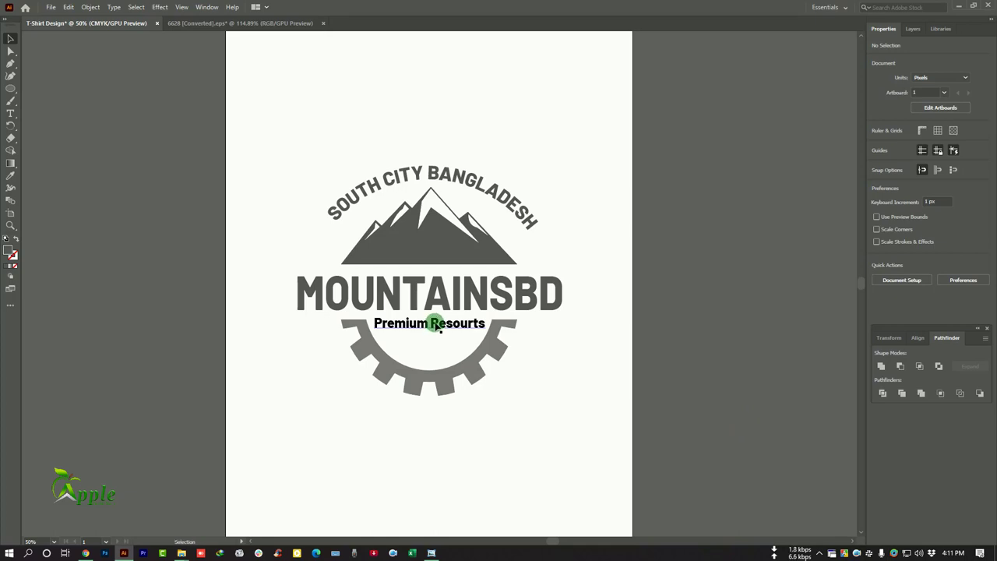
Colour the lower 'Premium Resourts' text the mountain's grey with the Eyedropper.
left_click(434, 326)
left_click(10, 175)
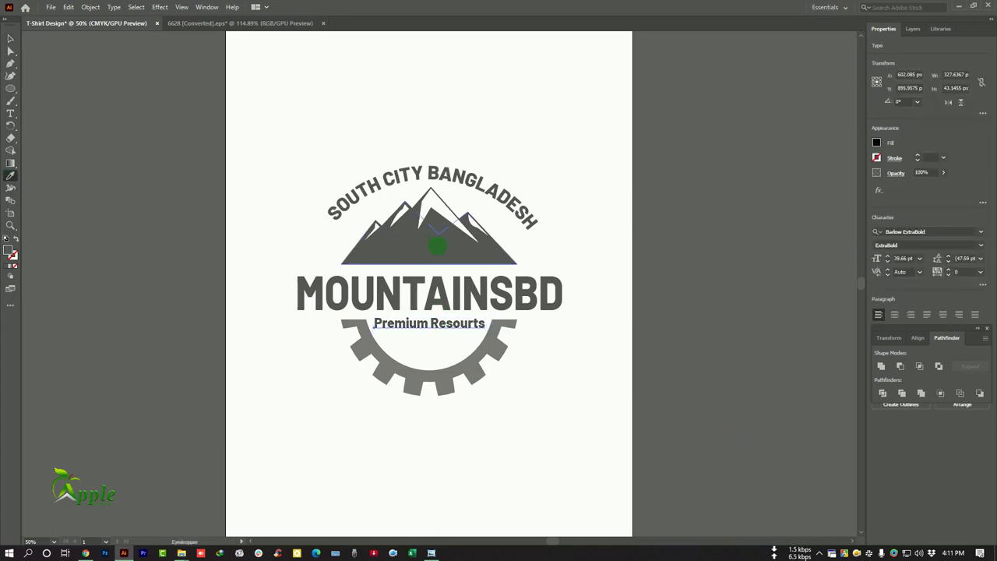
left_click(607, 220)
left_click(461, 248)
left_click(10, 39)
left_click(588, 252)
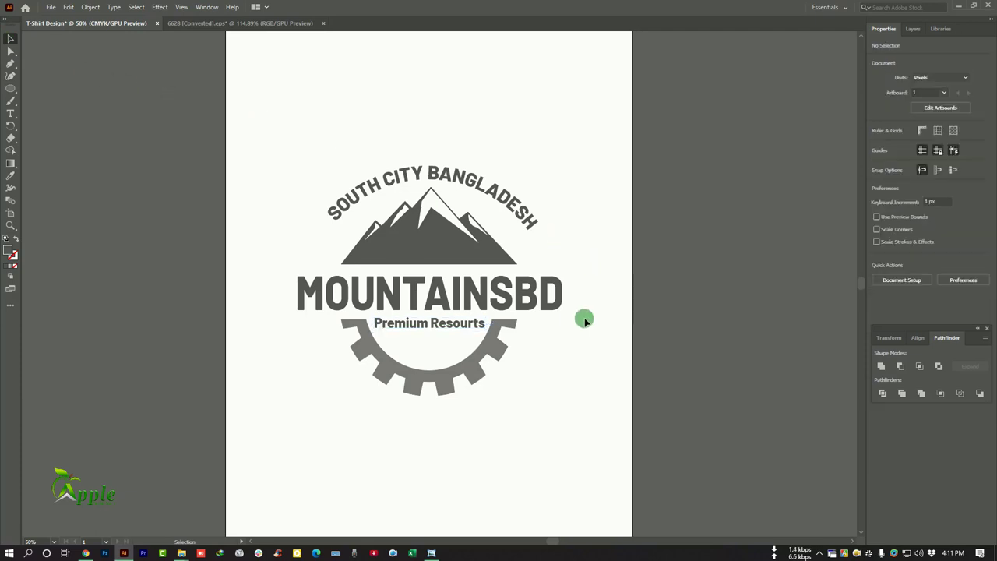
Drag a globe gear icon from the 6628 EPS document into the badge design.
left_click(234, 23)
left_click(472, 257)
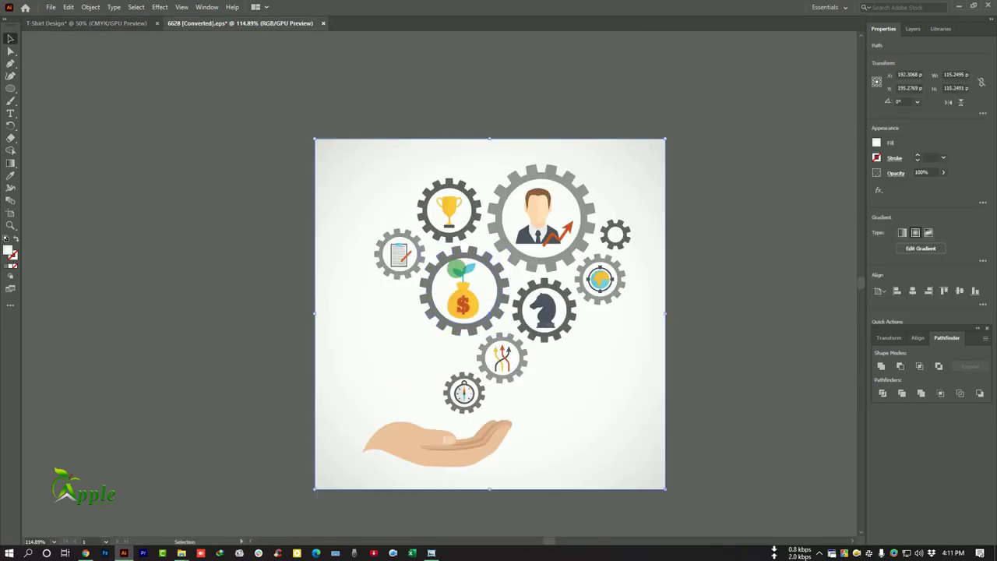
mouse_move(600, 279)
left_mouse_down()
mouse_move(180, 98)
mouse_move(442, 363)
left_mouse_up()
Place the globe gear at the large gear's centre and Save As the design to the Desktop.
left_click(761, 382)
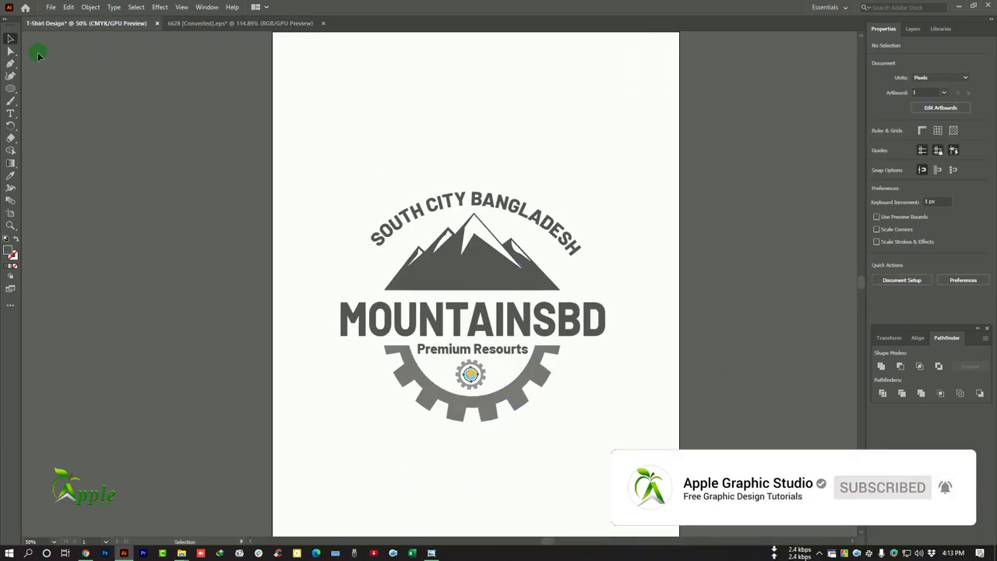
left_click_drag(380, 201, 382, 204)
left_click(51, 7)
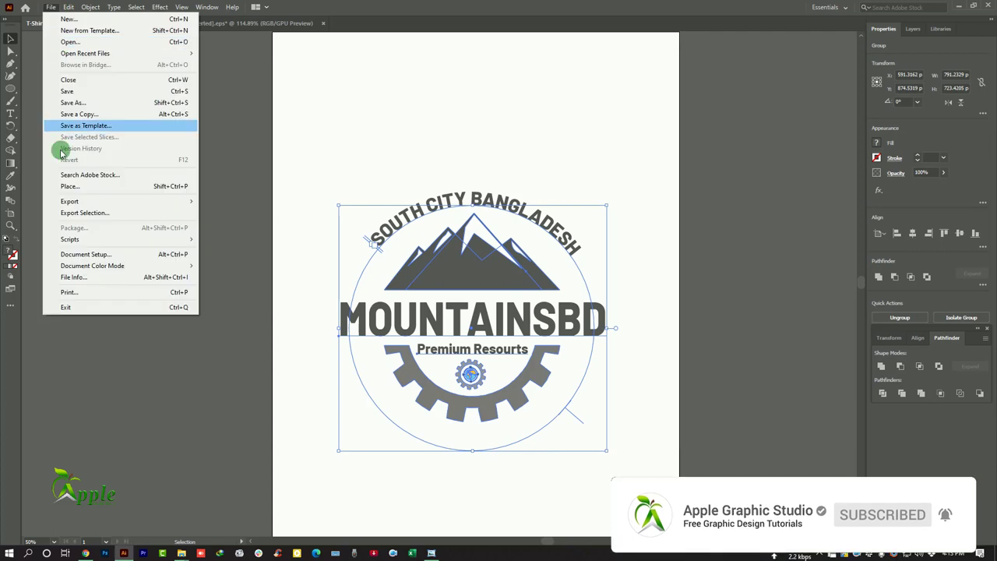
left_click(71, 100)
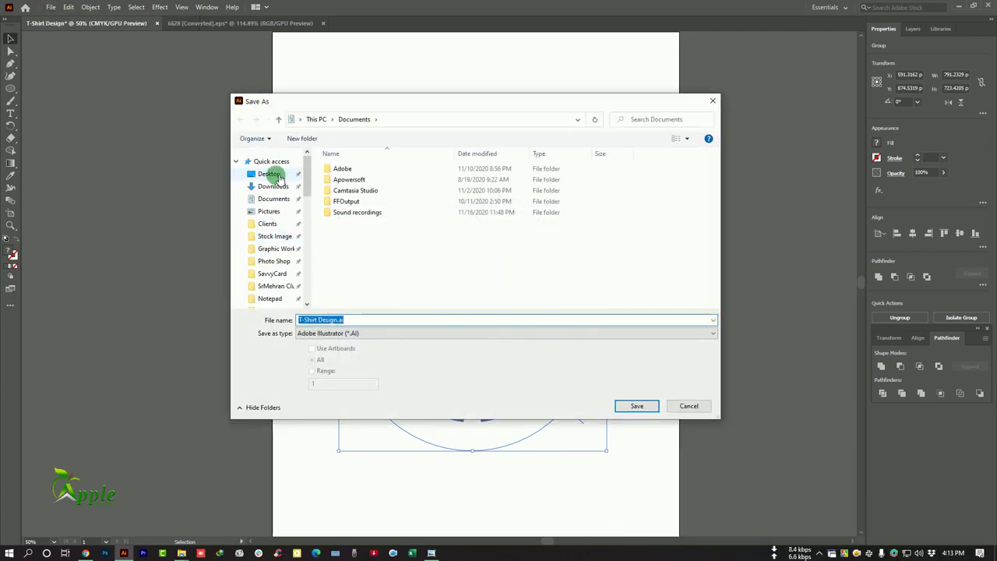
left_click(268, 173)
left_click(315, 321)
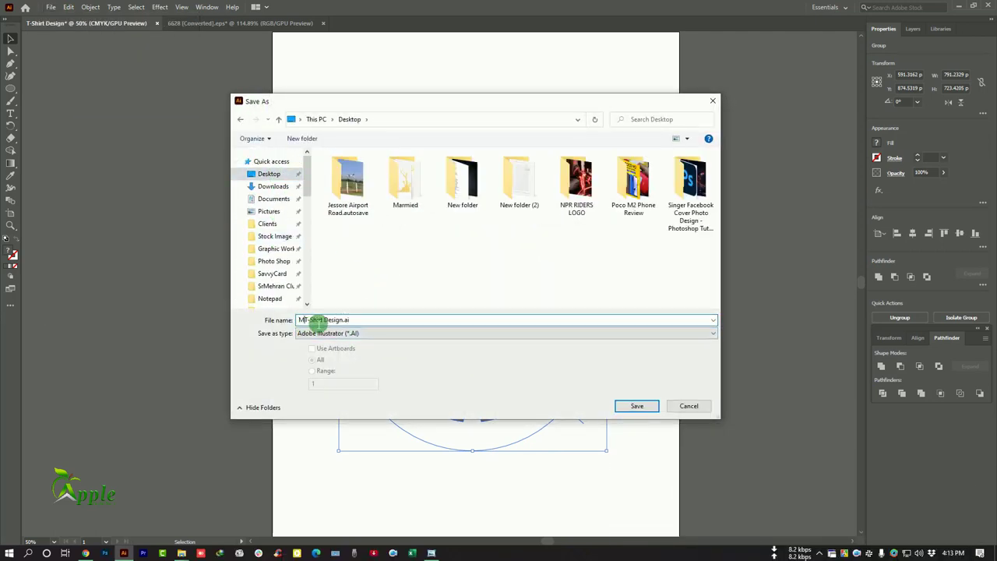
left_click(627, 406)
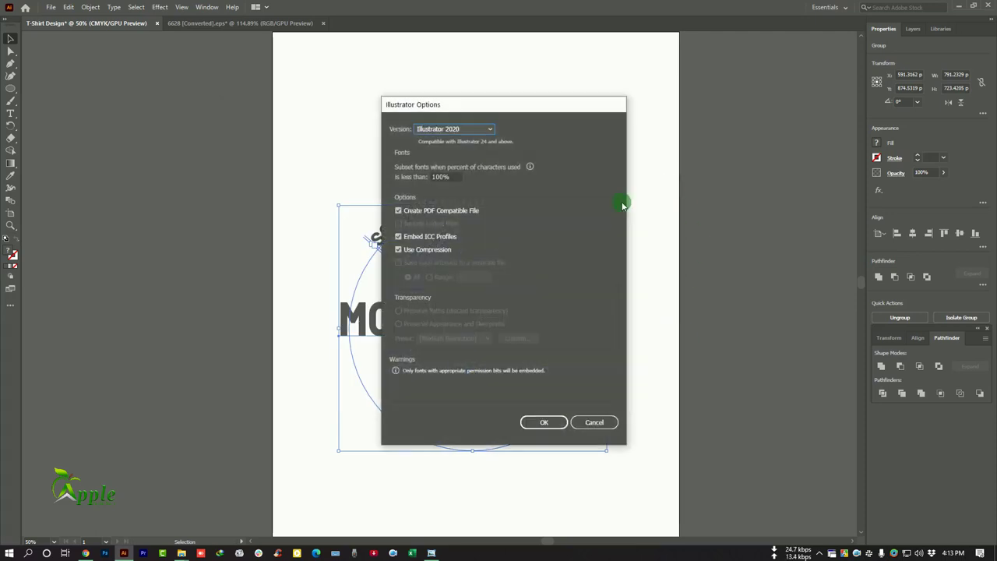
left_click(548, 421)
Export the logo group as Mountain T-Shirt Design.png at high resolution with a transparent background.
key("ctrl+minus")
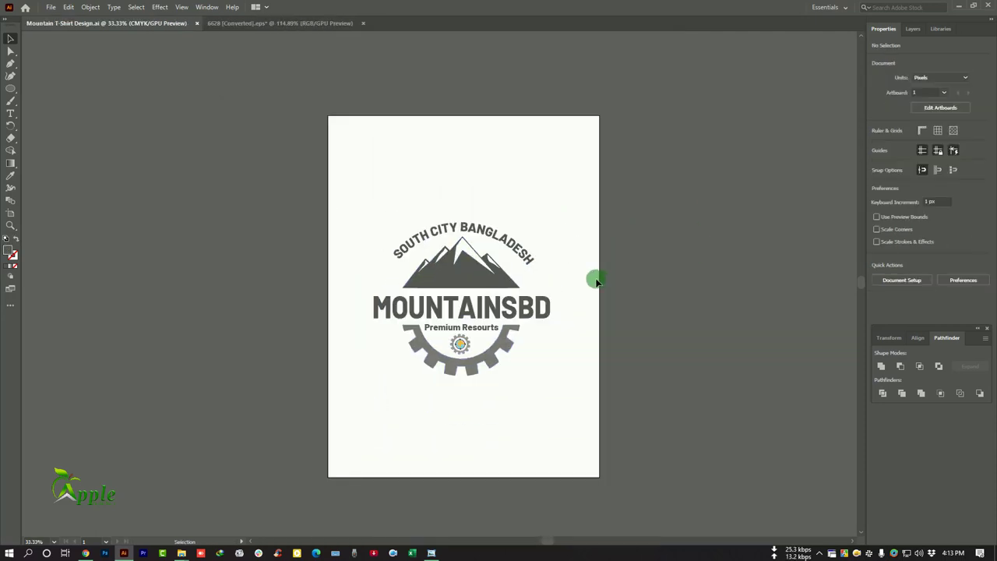
left_click_drag(363, 226, 394, 254)
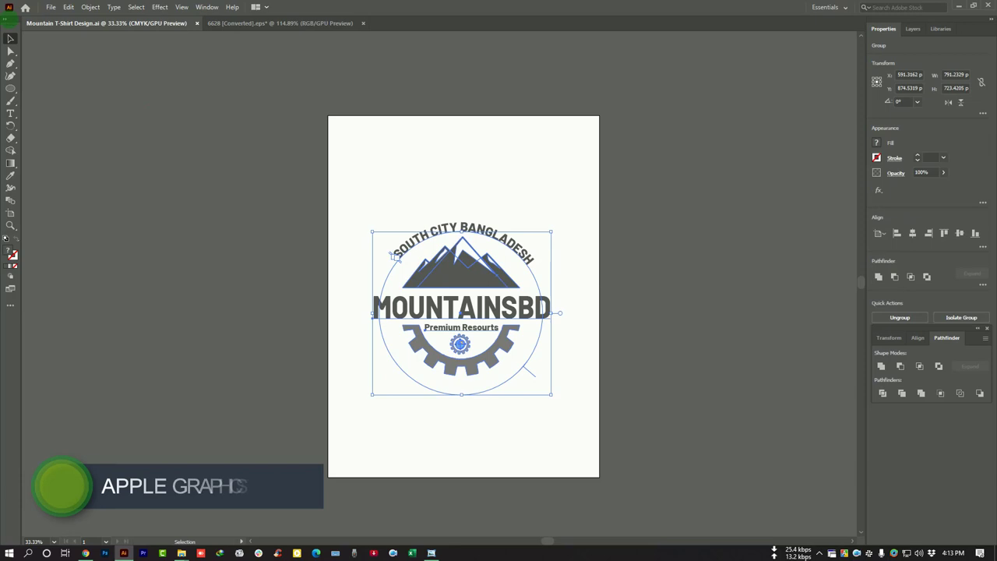
left_click(51, 7)
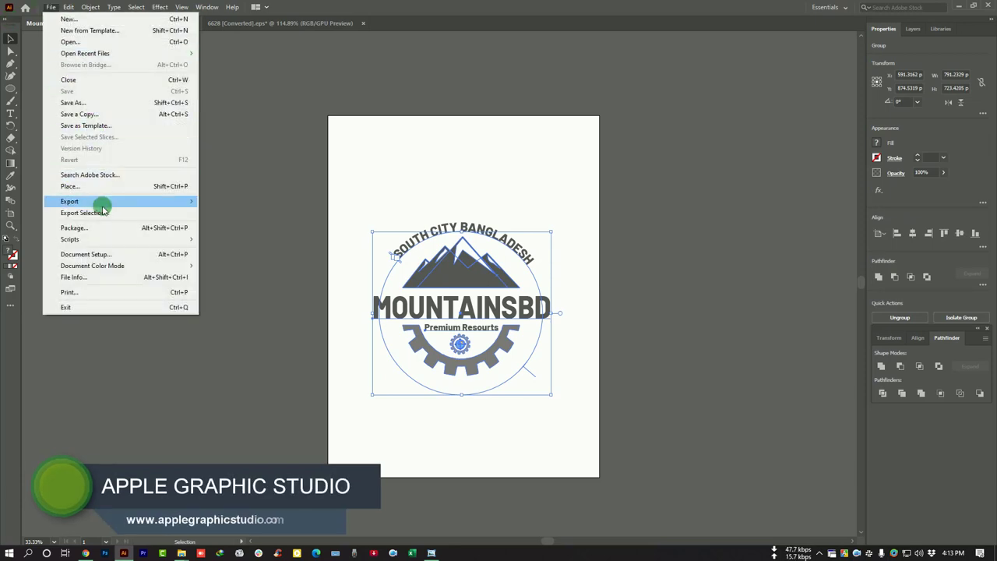
mouse_move(69, 201)
left_click(251, 213)
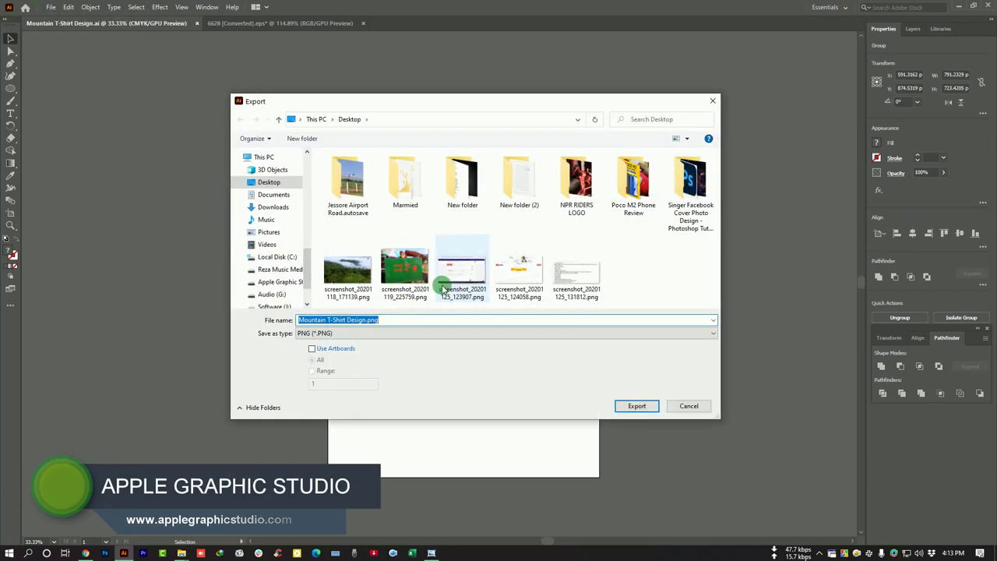
left_click(356, 333)
left_click(405, 405)
left_click(636, 406)
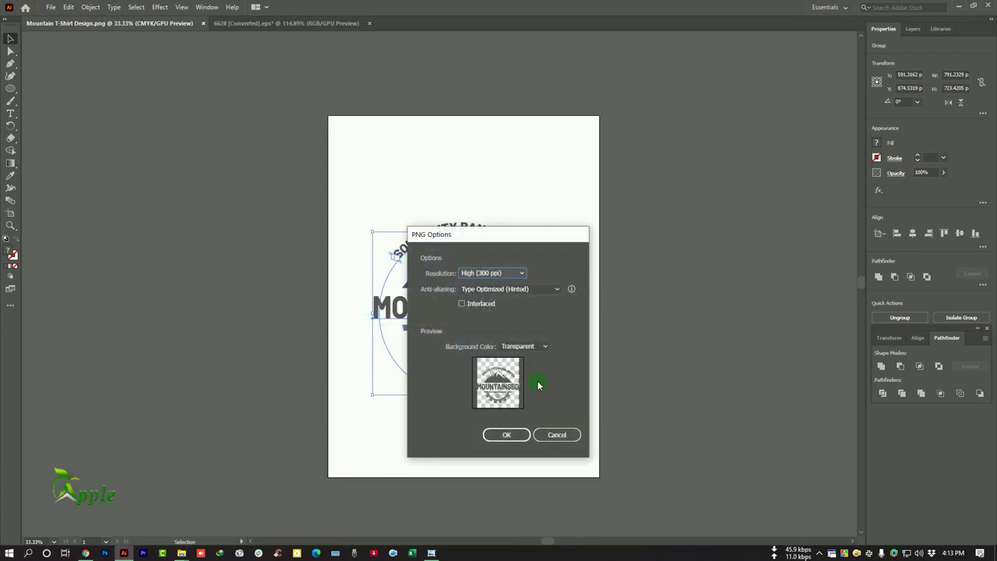
left_click(506, 435)
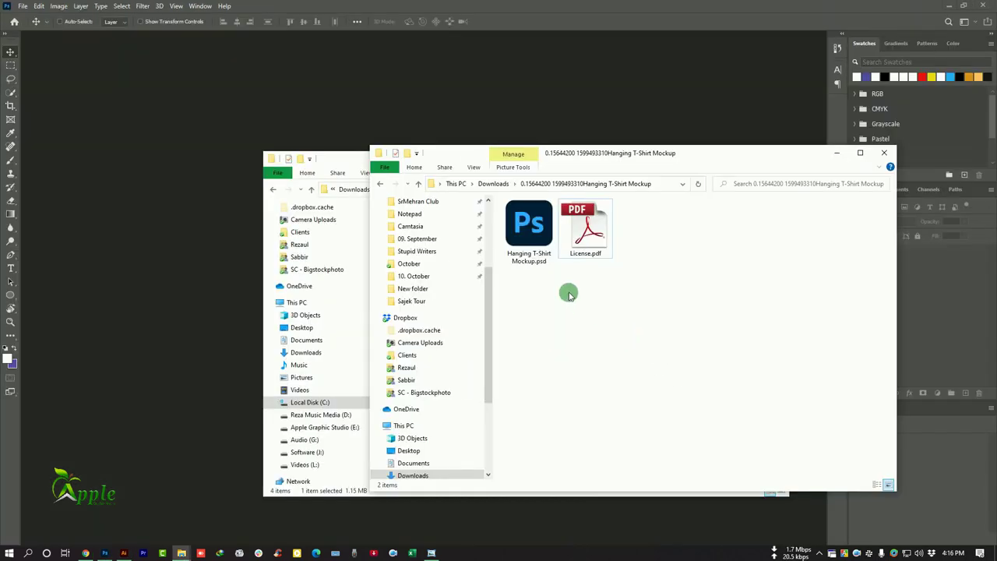
Open the hanging T-shirt mockup, its DESIGN HERE smart object, and Mountain T-Shirt Design.png.
double_click(523, 233)
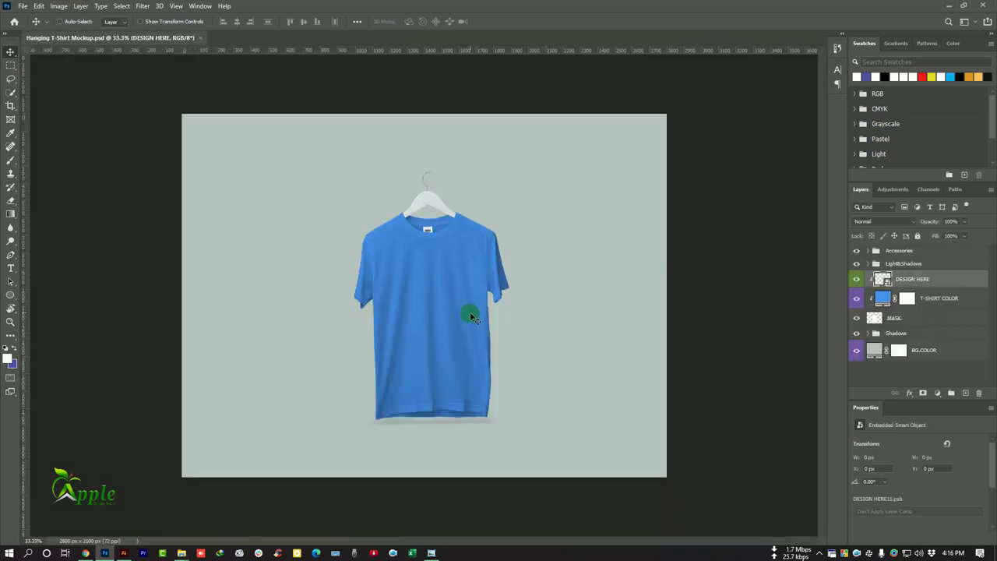
double_click(882, 280)
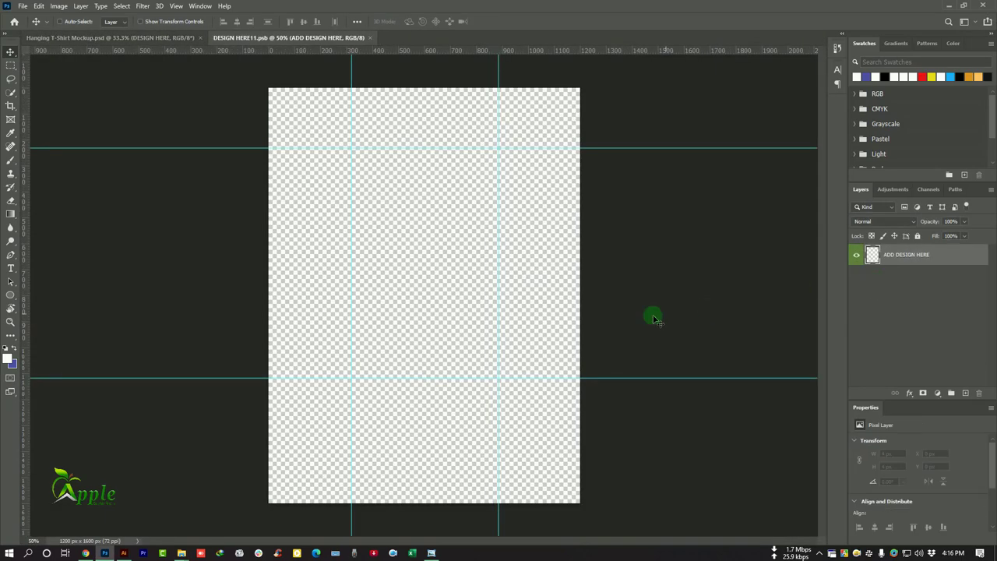
left_click(23, 6)
left_click(46, 27)
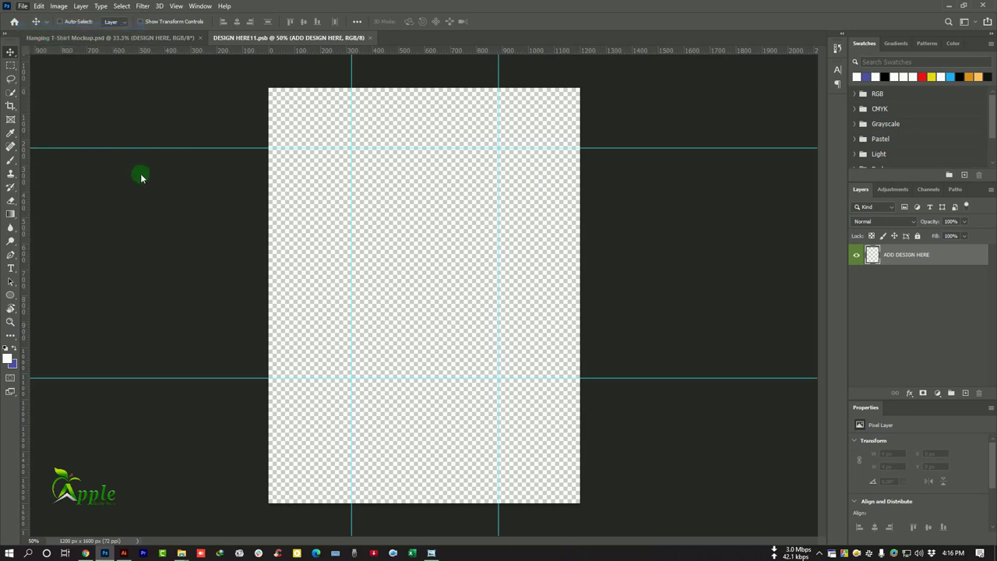
double_click(561, 323)
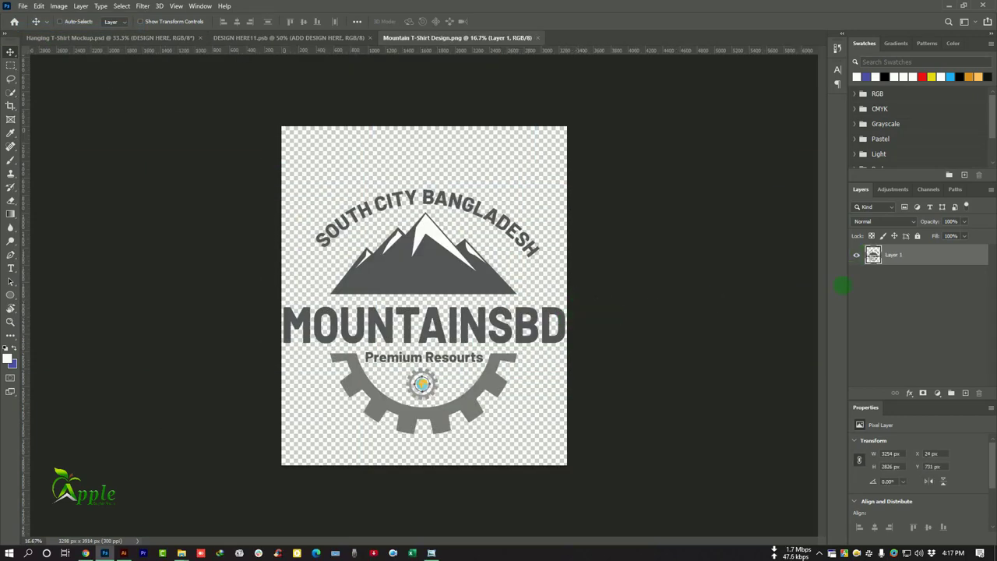
Convert the logo layer to a Smart Object and drag it into the design placeholder.
right_click(897, 260)
left_click(840, 253)
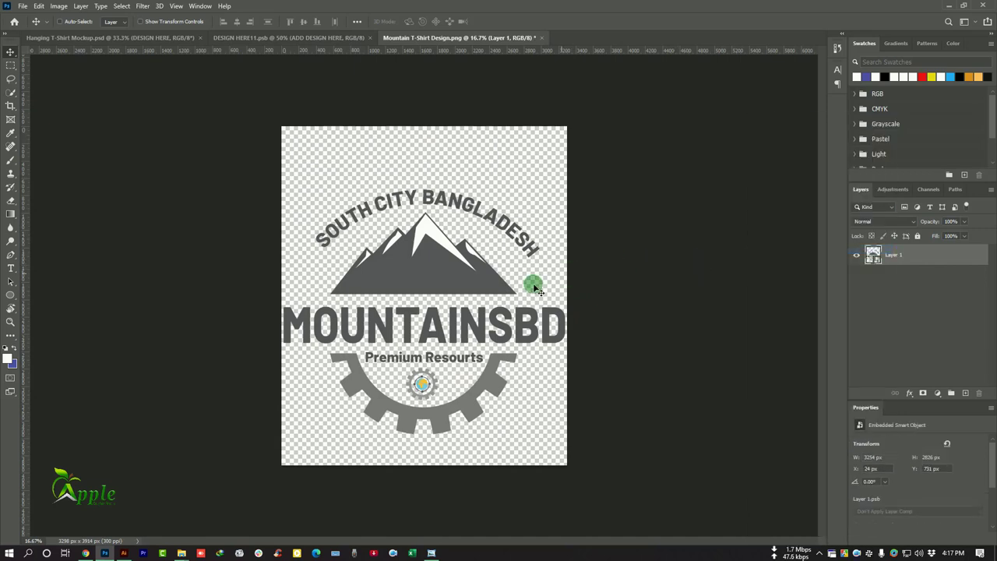
left_click_drag(435, 248, 318, 46)
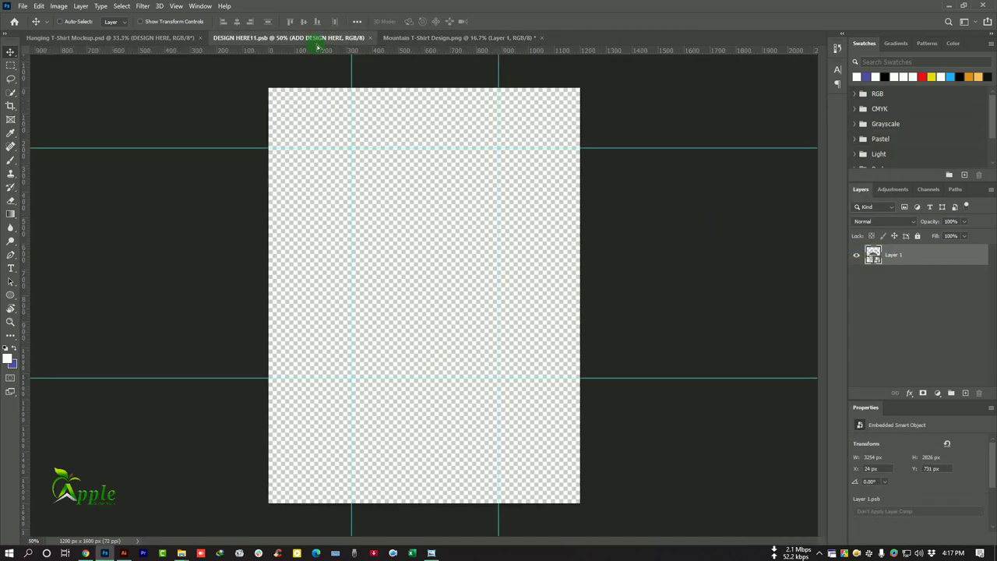
left_click_drag(456, 287, 459, 289)
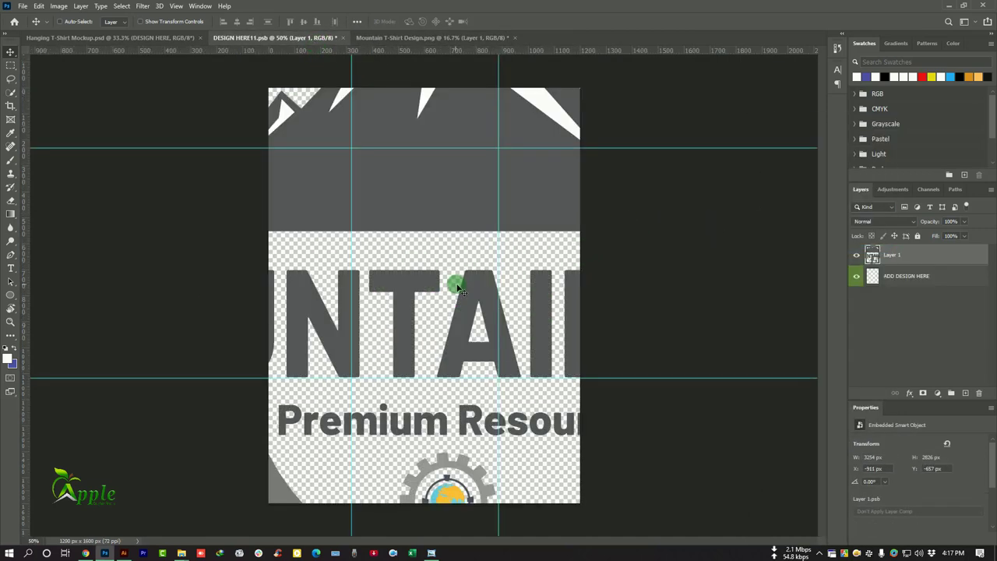
Free Transform the logo smaller and centre it on the placeholder canvas.
left_click(39, 6)
left_click(66, 233)
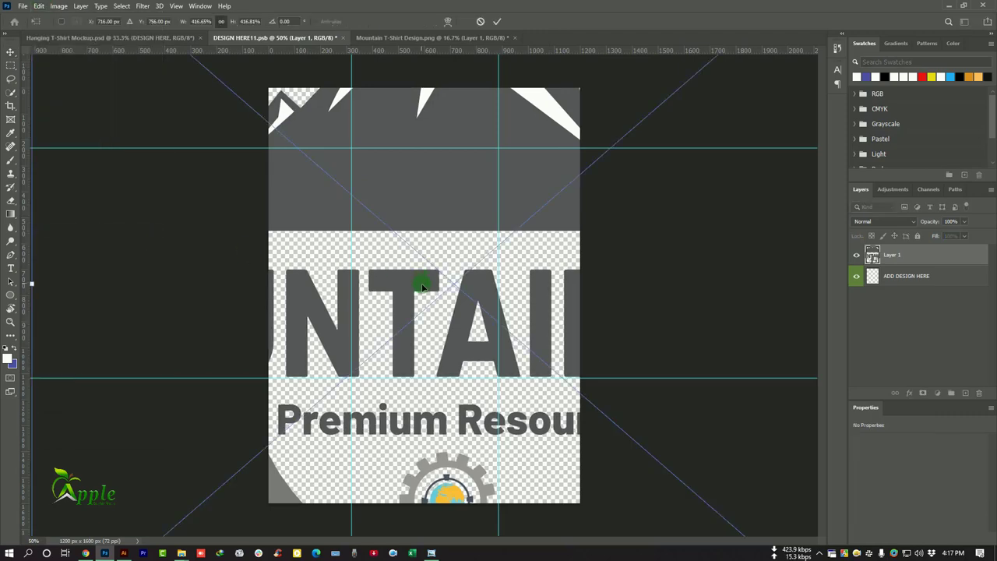
key("ctrl+minus")
key("ctrl+minus")
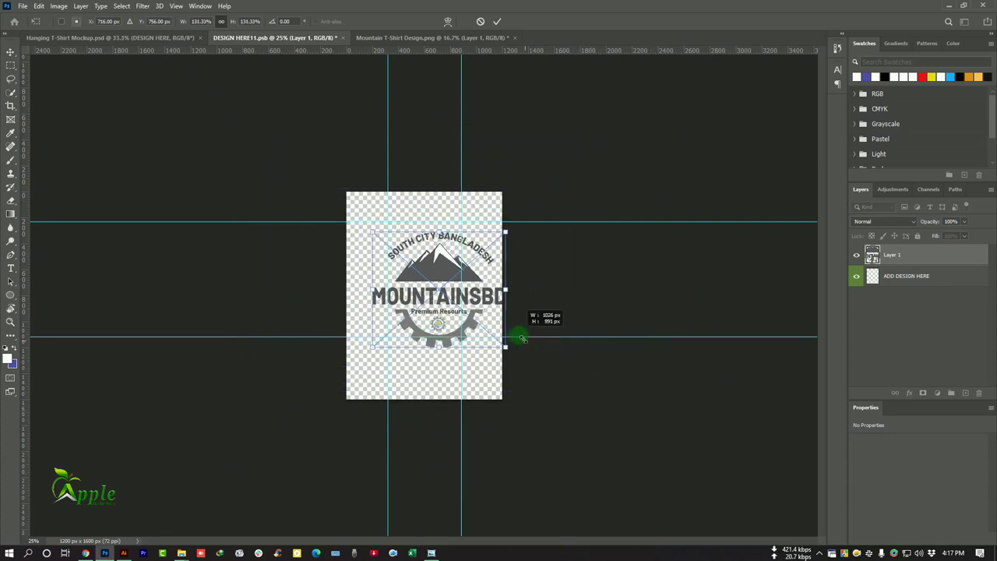
left_click_drag(650, 474, 494, 338)
key("ctrl+plus")
left_click_drag(423, 289, 461, 290)
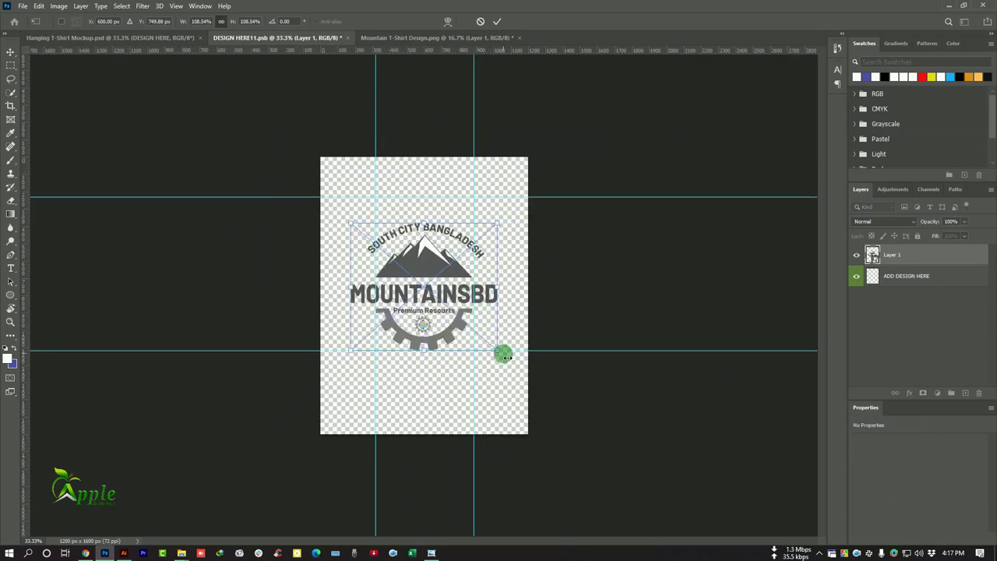
left_click_drag(501, 352, 496, 347)
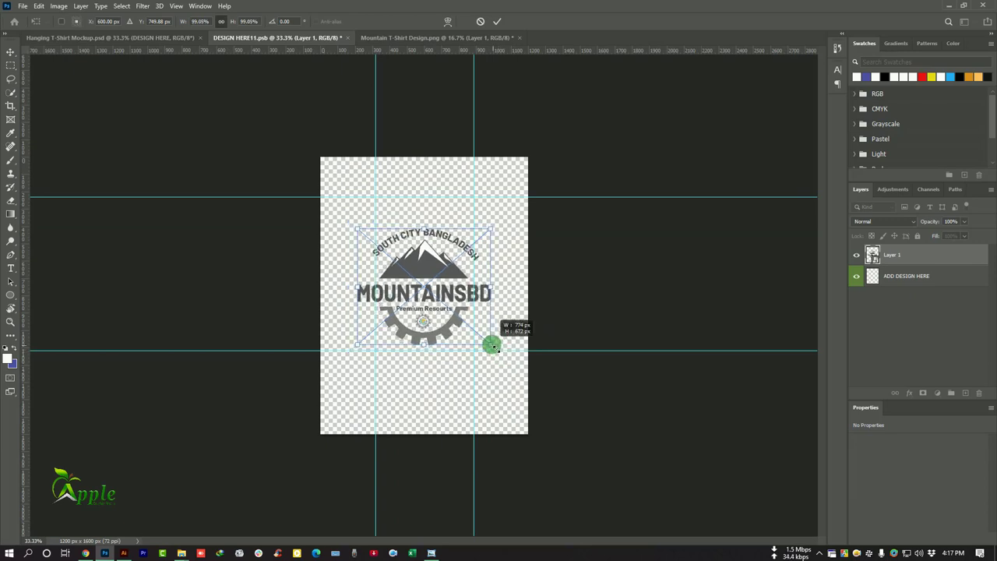
key("ctrl+plus")
left_click(497, 21)
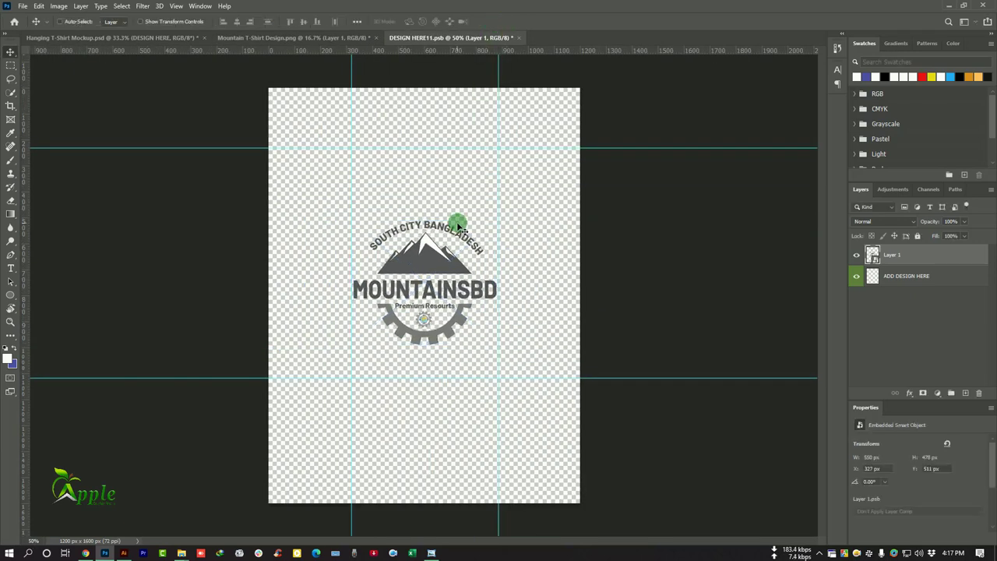
Raise the logo slightly, centre it with arrow nudges, and close the placeholder document.
left_click_drag(459, 272, 467, 246)
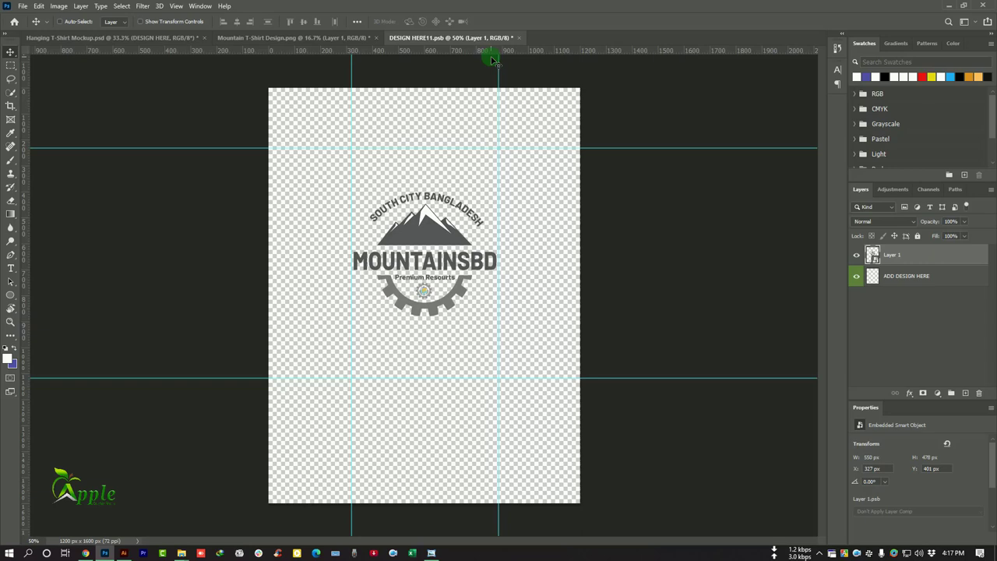
key("Right")
key("Right")
key("Left")
key("Left")
left_click(520, 39)
Save the placeholder into the mockup and set the T-SHIRT COLOR fill to a light sky-blue cyan.
left_click(452, 205)
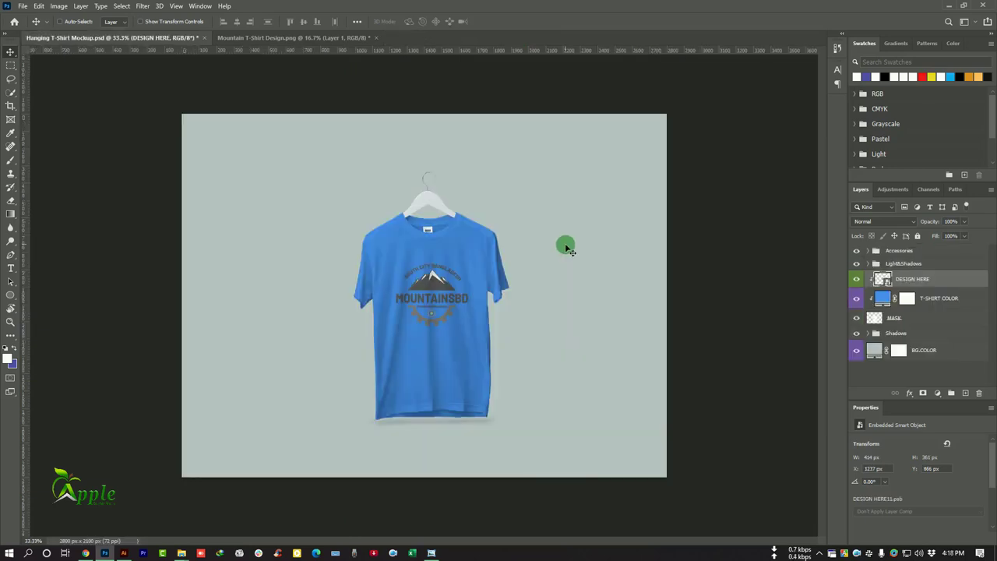
double_click(541, 268)
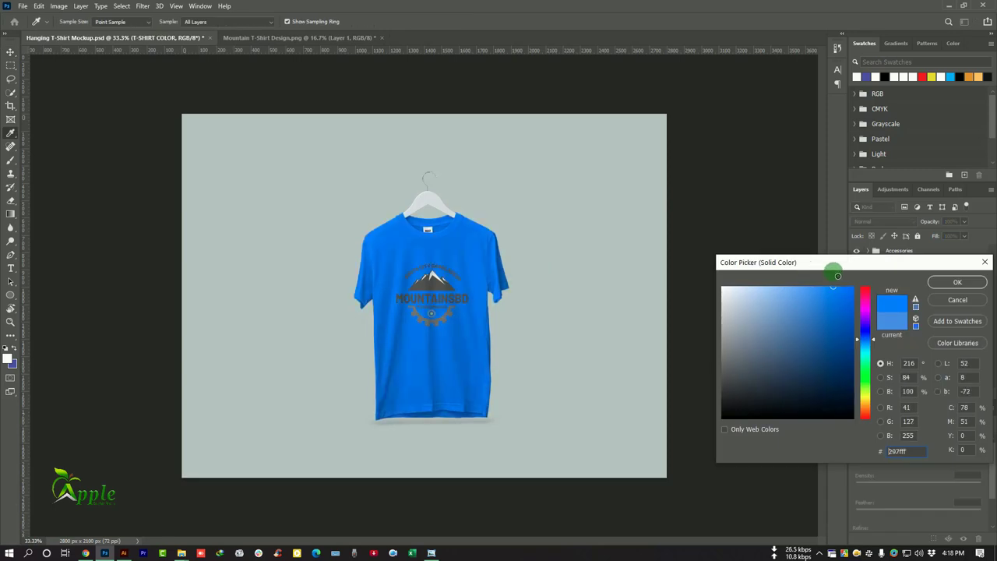
left_click_drag(830, 273, 811, 283)
mouse_move(873, 342)
left_mouse_down()
mouse_move(869, 409)
mouse_move(872, 314)
mouse_move(877, 351)
left_mouse_up()
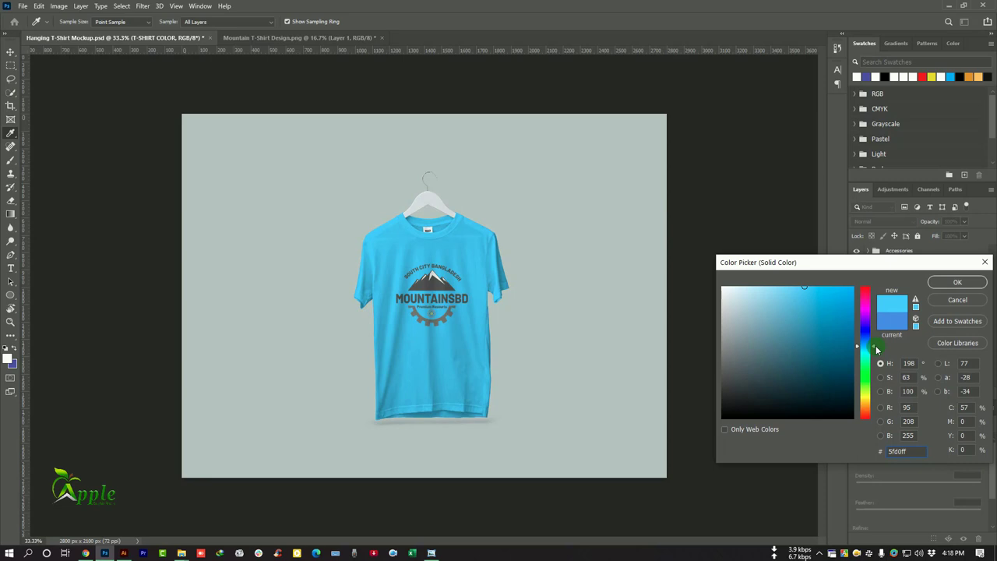
left_click_drag(818, 292, 823, 289)
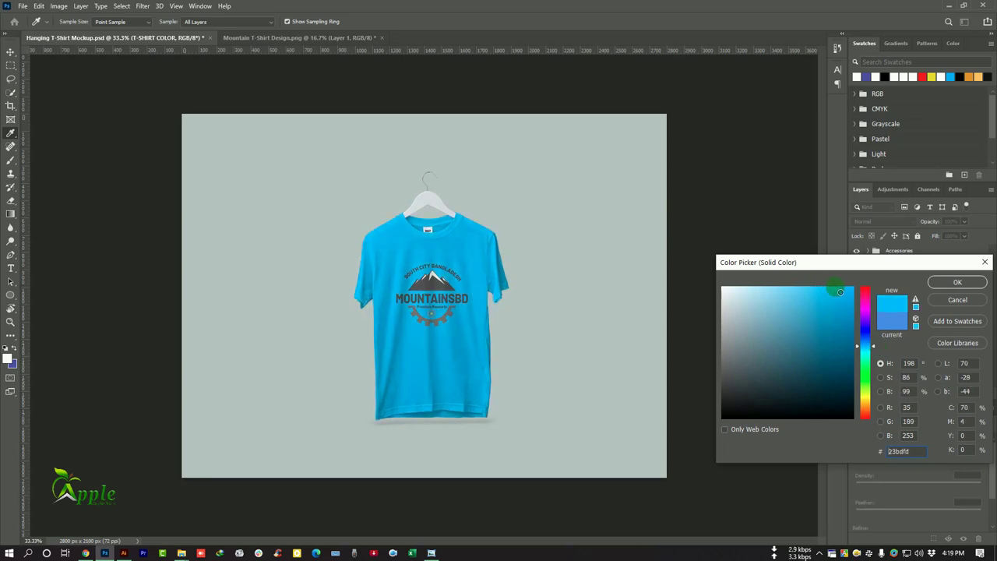
key("Return")
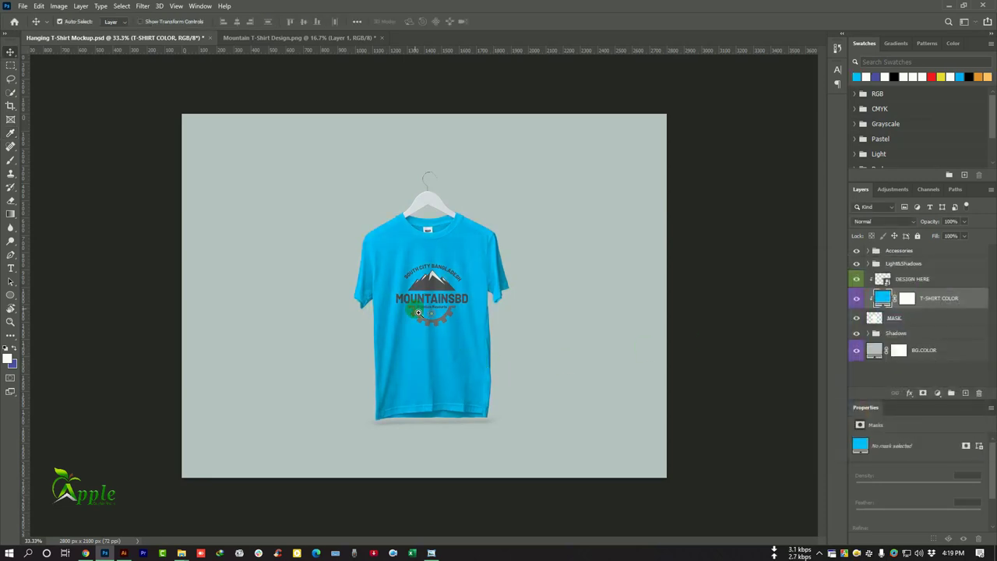